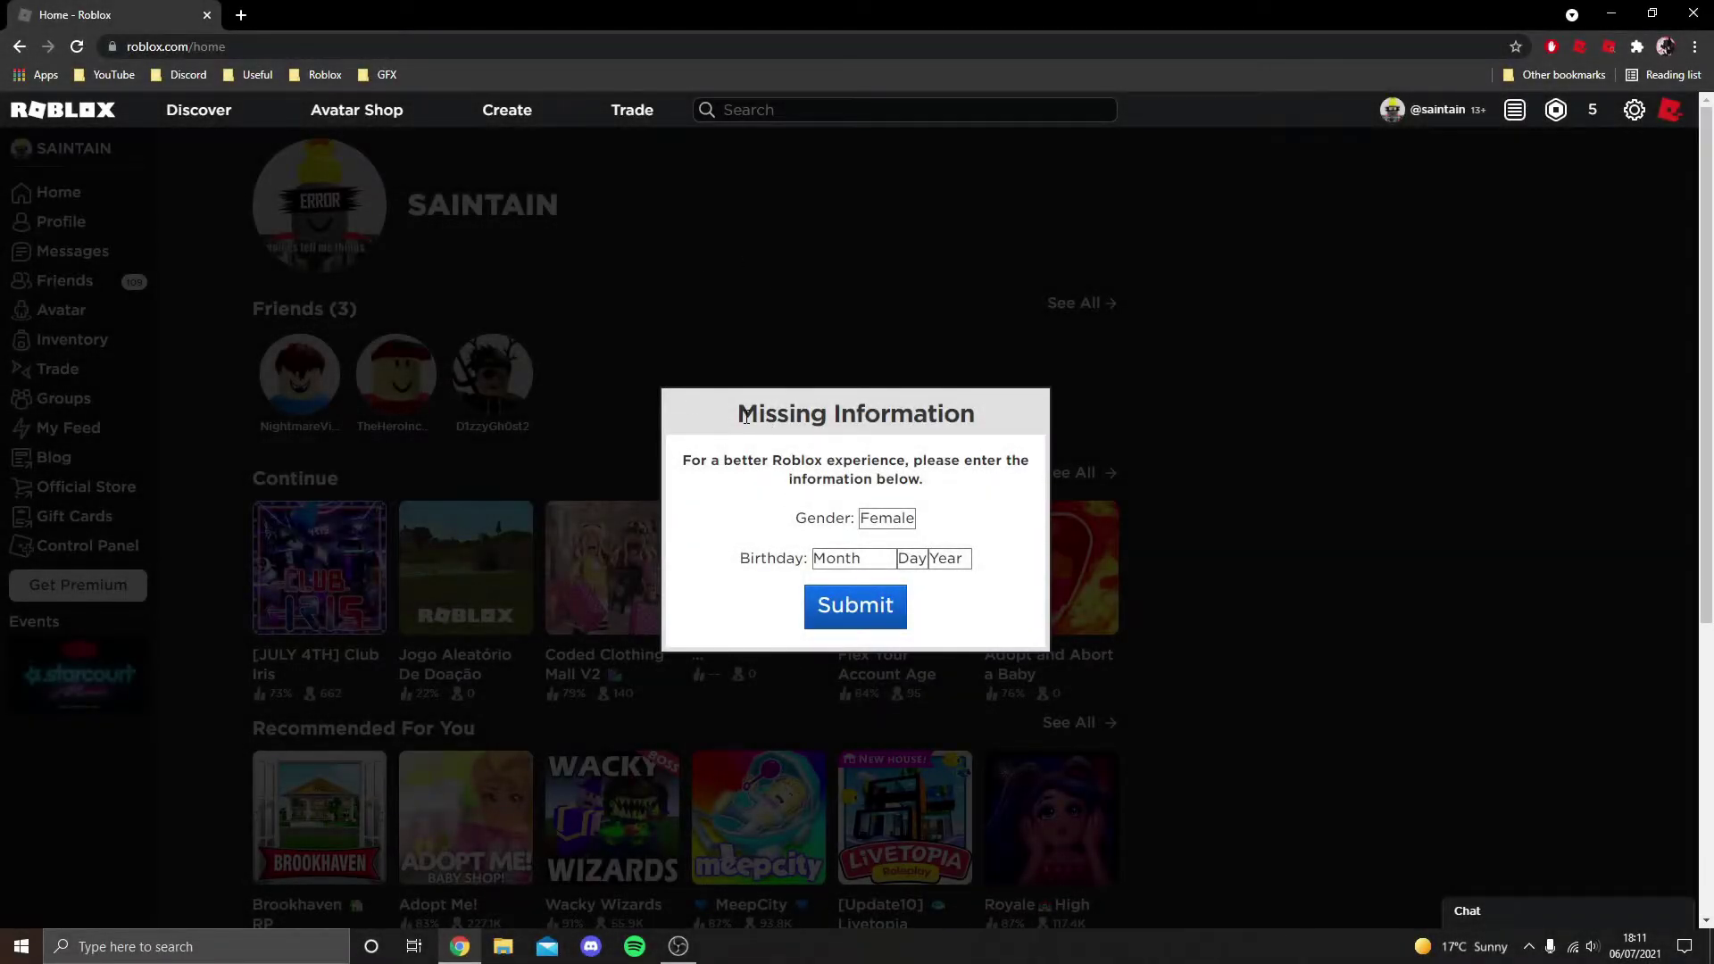
- Highlight the Missing Information heading and explanatory text, then clear the selection
left_click_drag(746, 418, 973, 415)
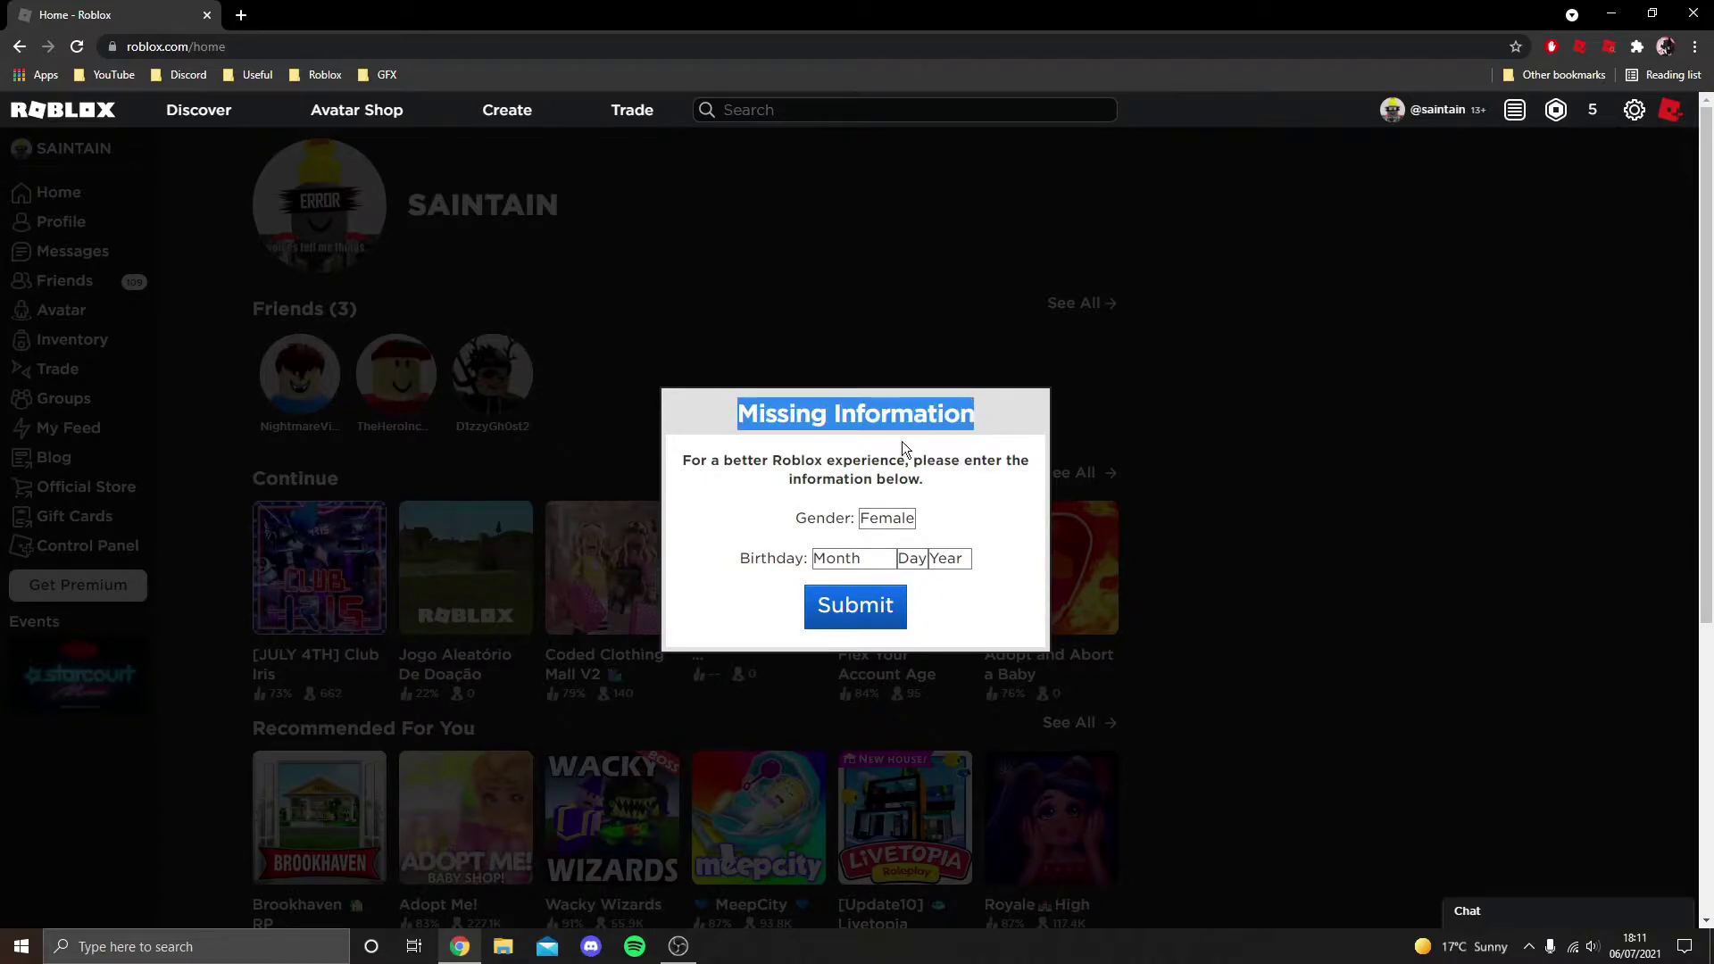
left_click_drag(753, 461, 905, 520)
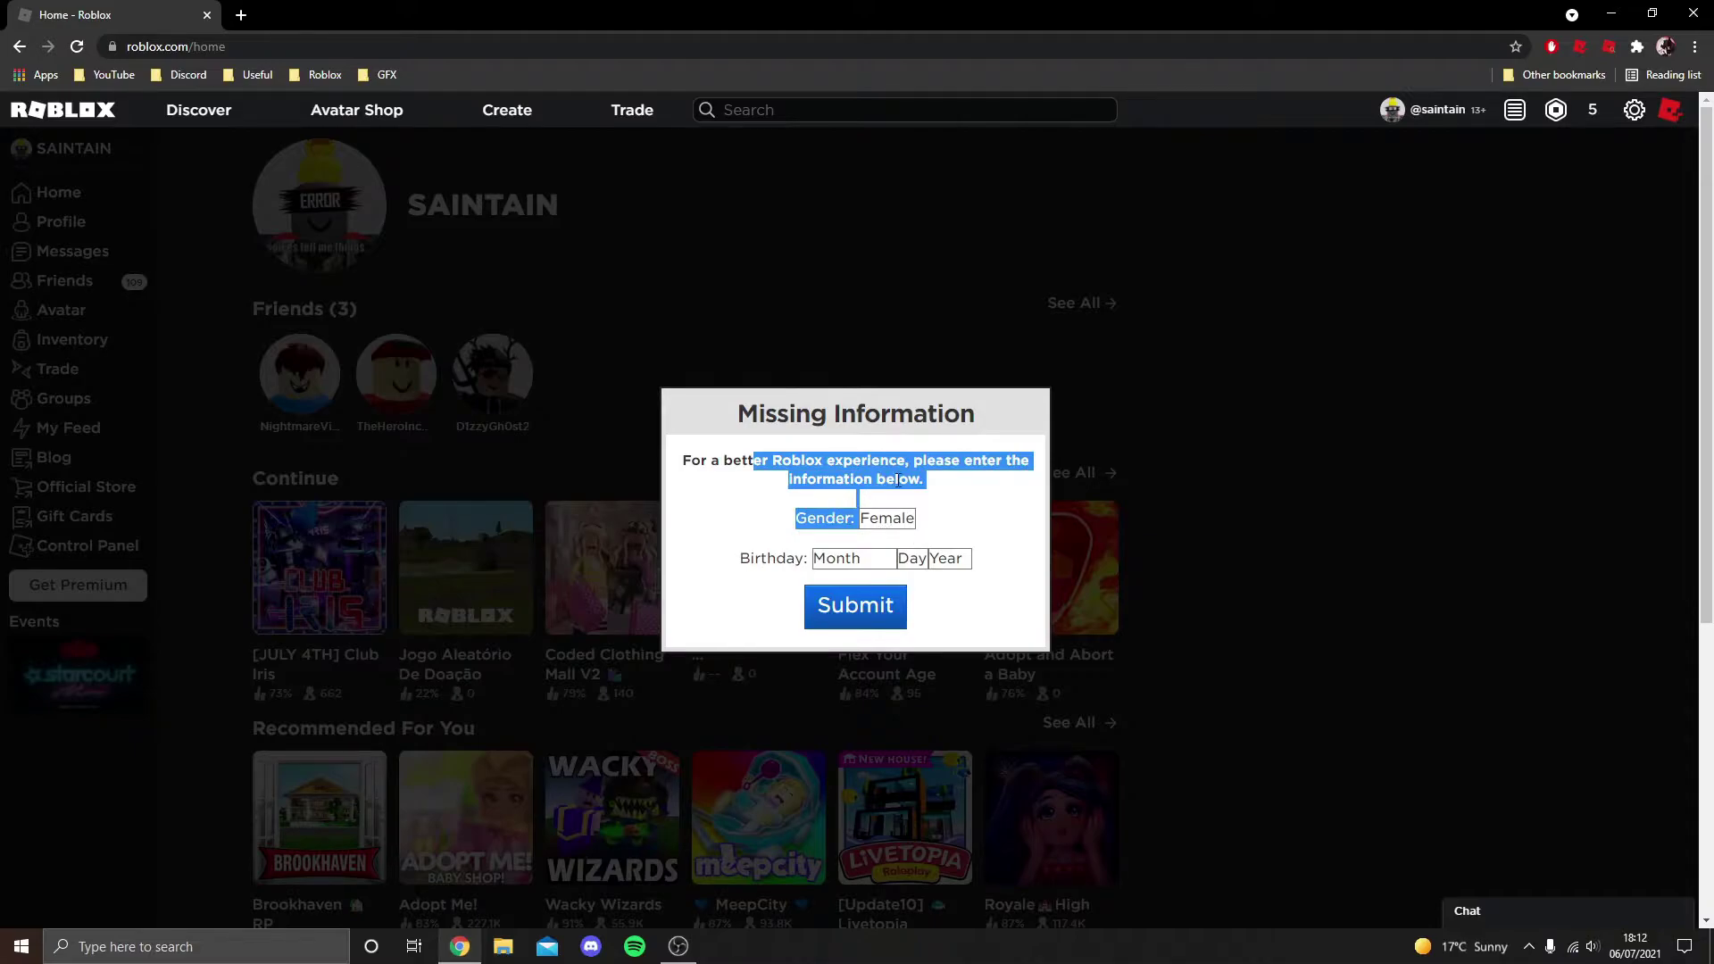
left_click(927, 469)
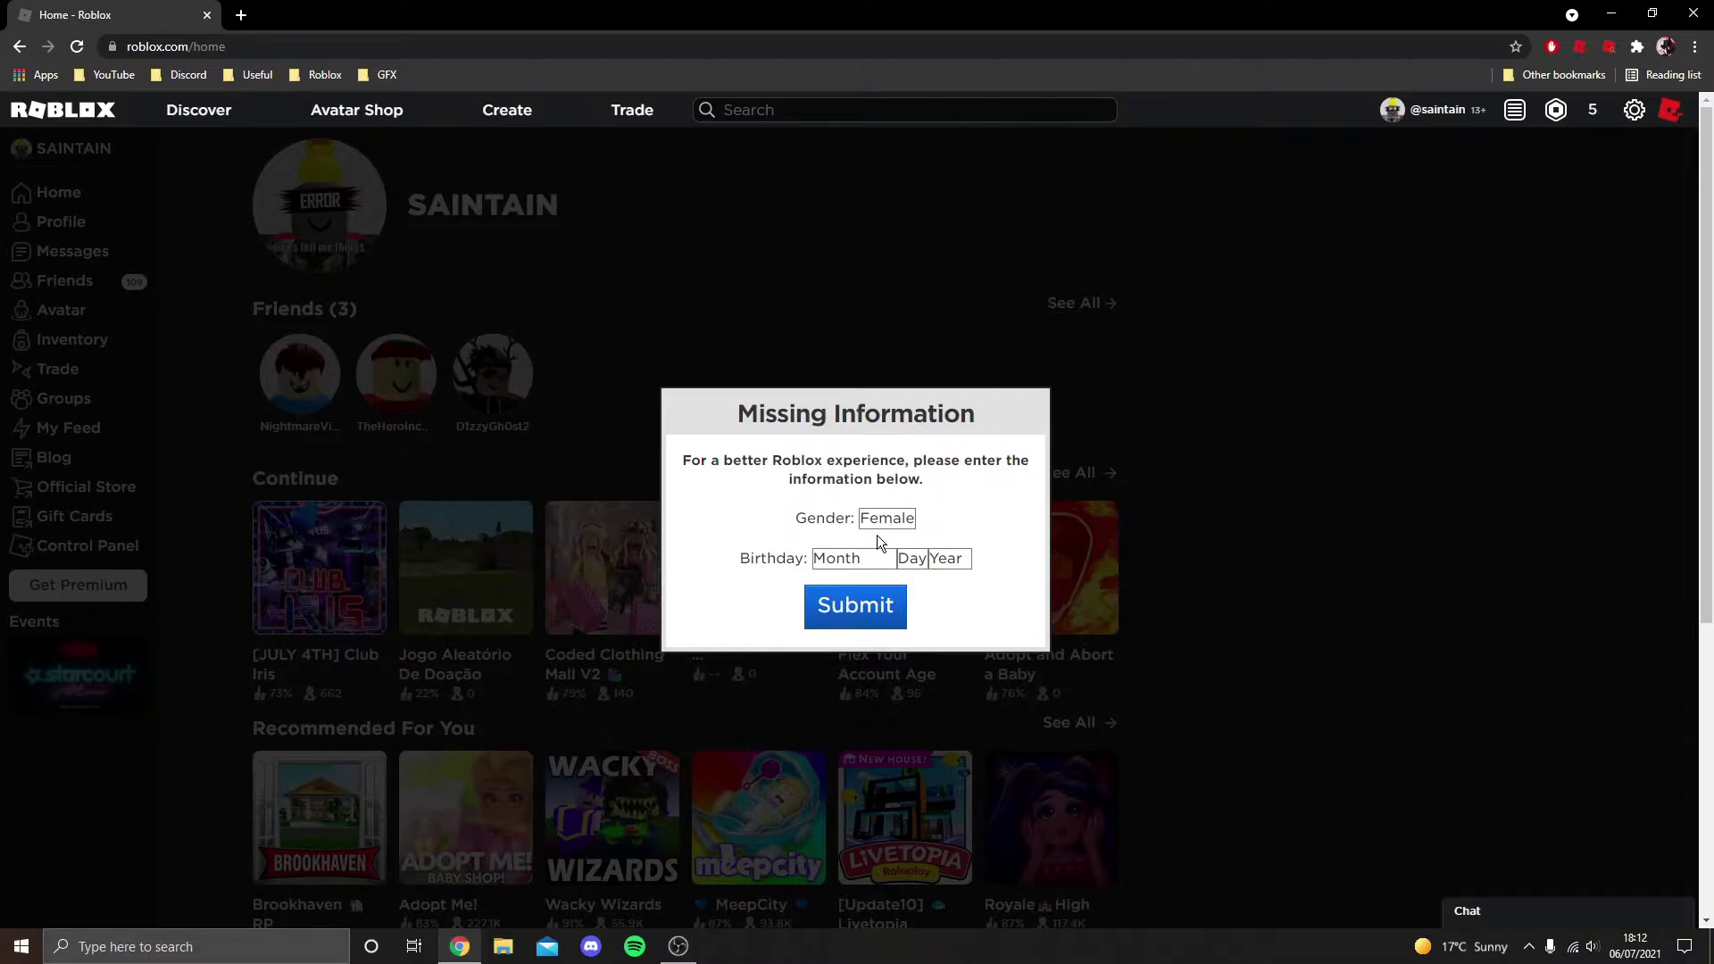
- Set the birthday month to November and the birth year to 1985
left_click(863, 562)
left_click(859, 505)
left_click(911, 558)
left_click(946, 558)
left_click(949, 476)
left_click(949, 558)
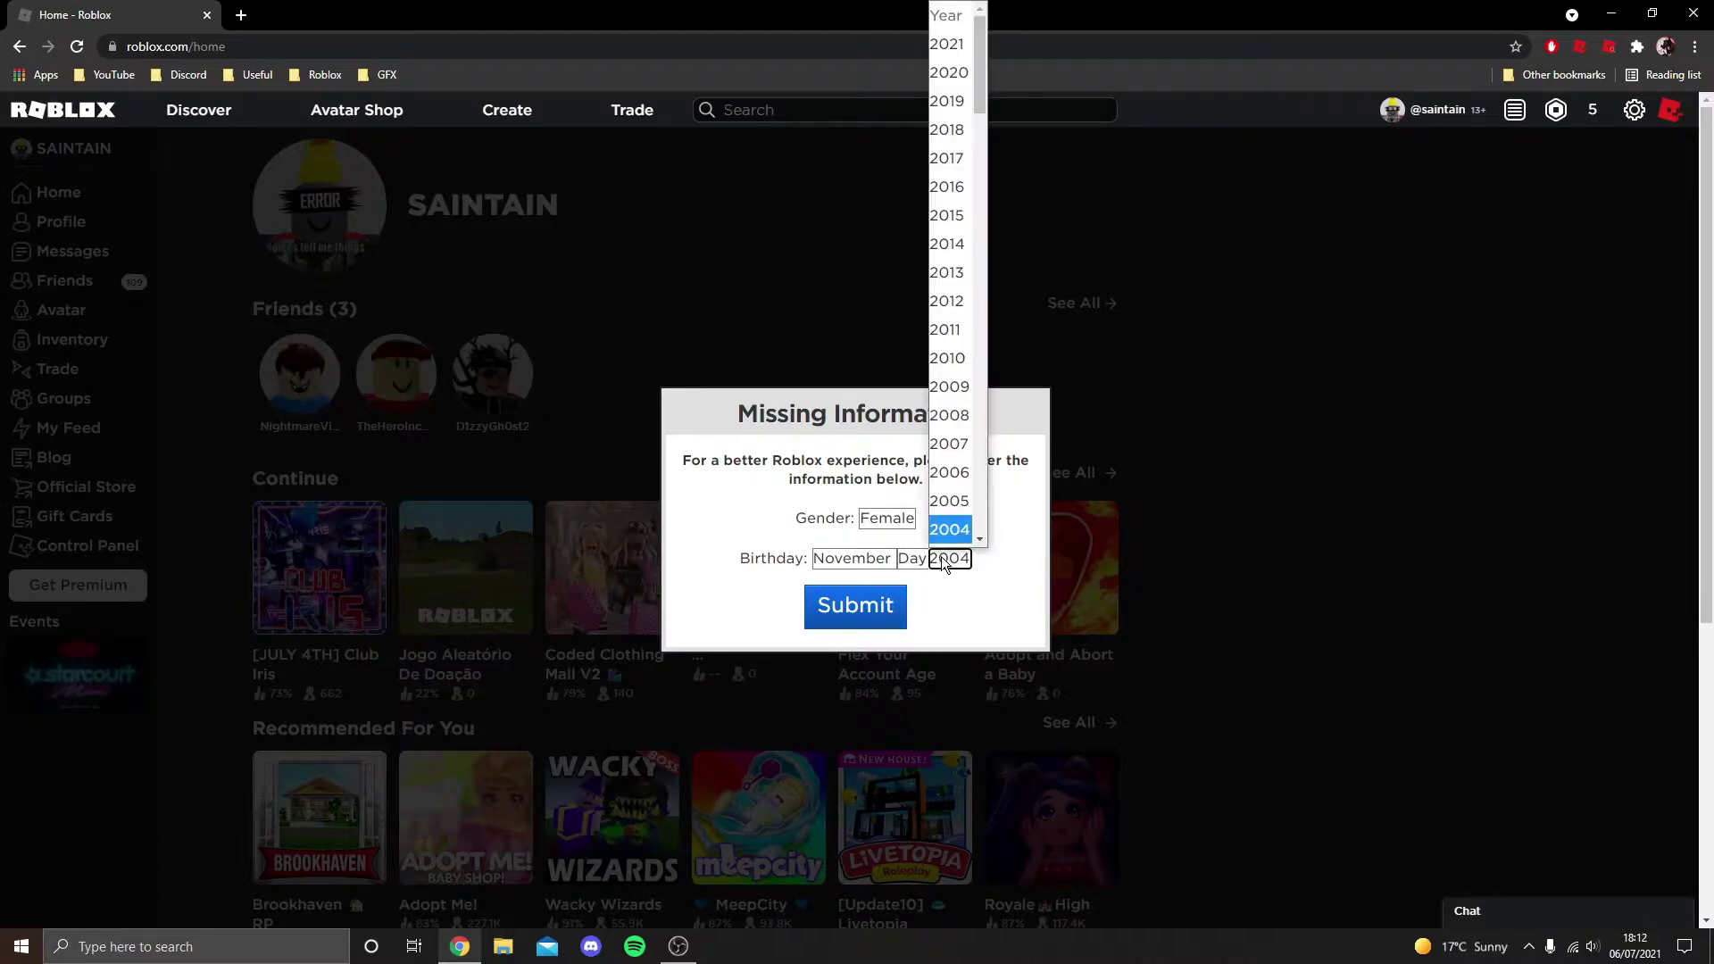
left_click(939, 531)
left_click(952, 561)
scroll(949, 505, "up", 4)
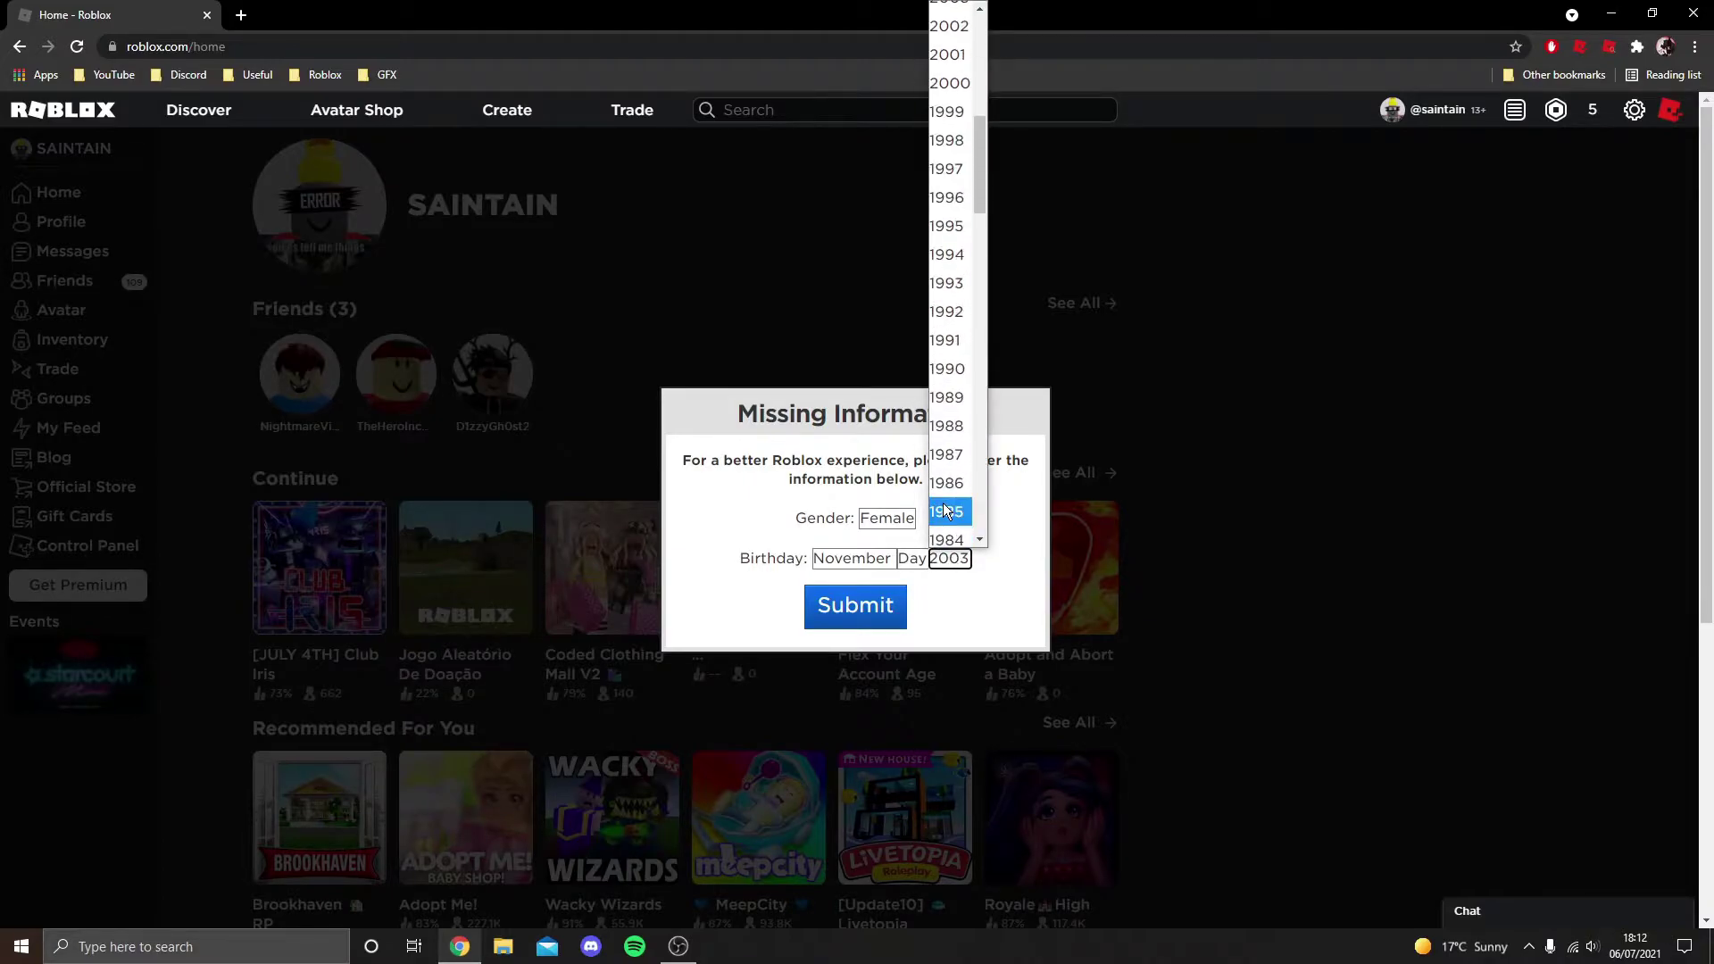
left_click(949, 505)
- Submit the form, add birth day 20, and submit again
left_click(848, 601)
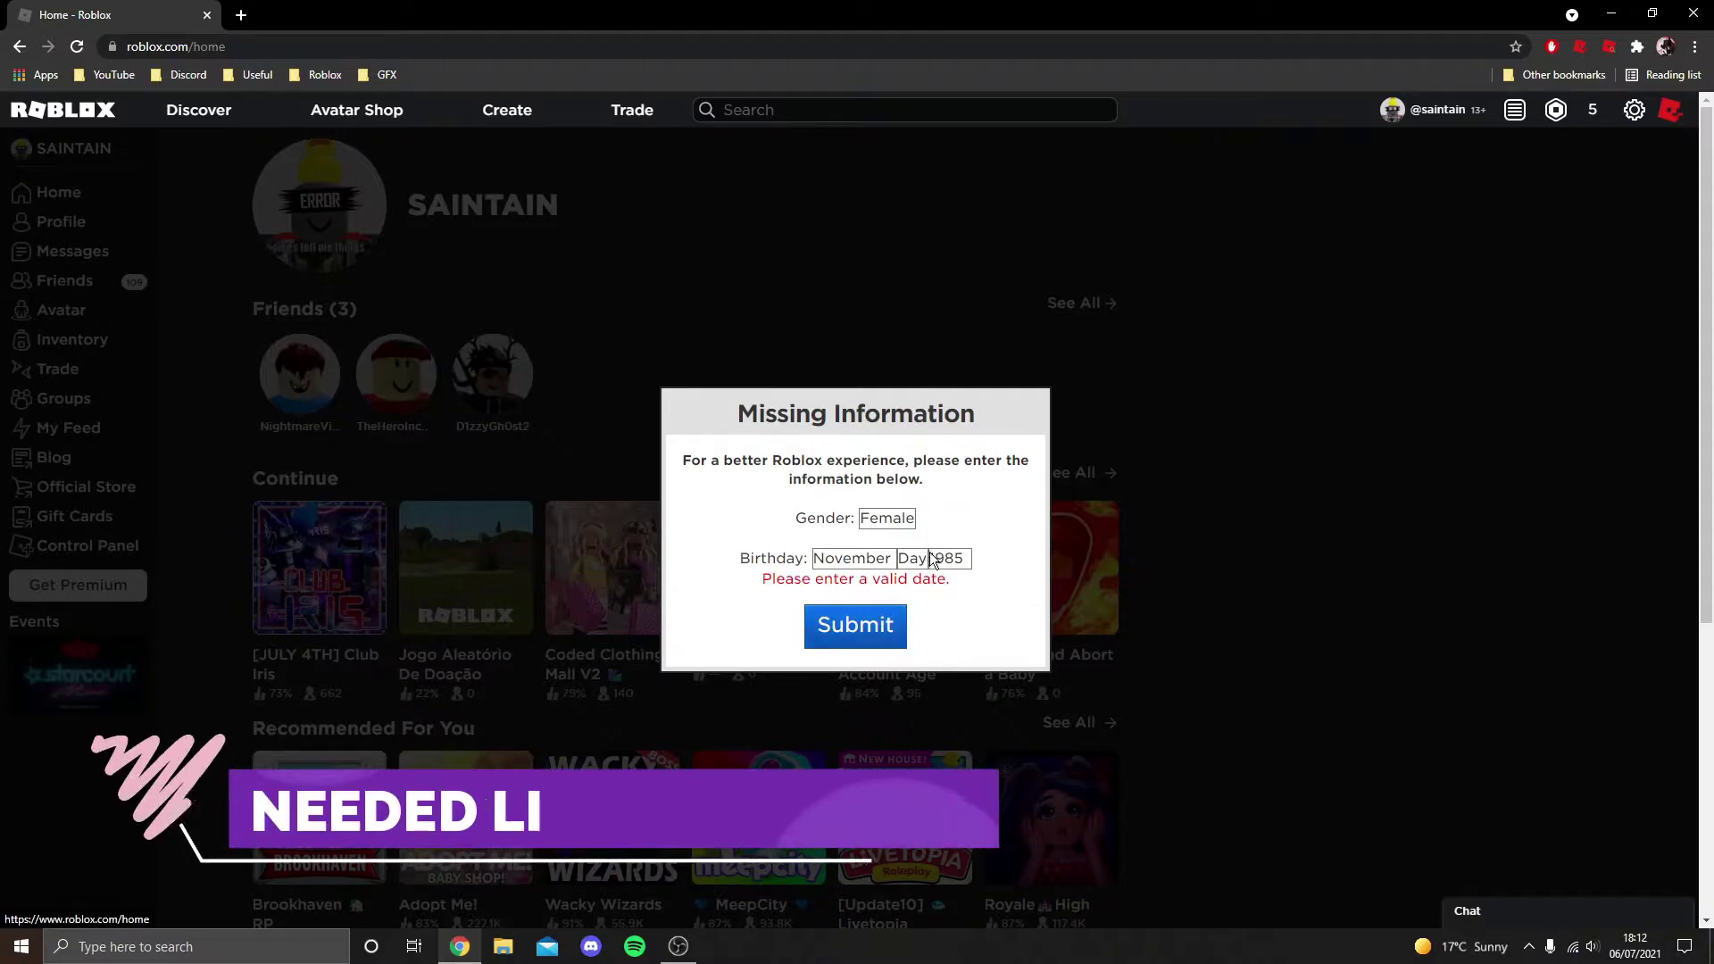
left_click(912, 558)
left_click(909, 533)
left_click(855, 624)
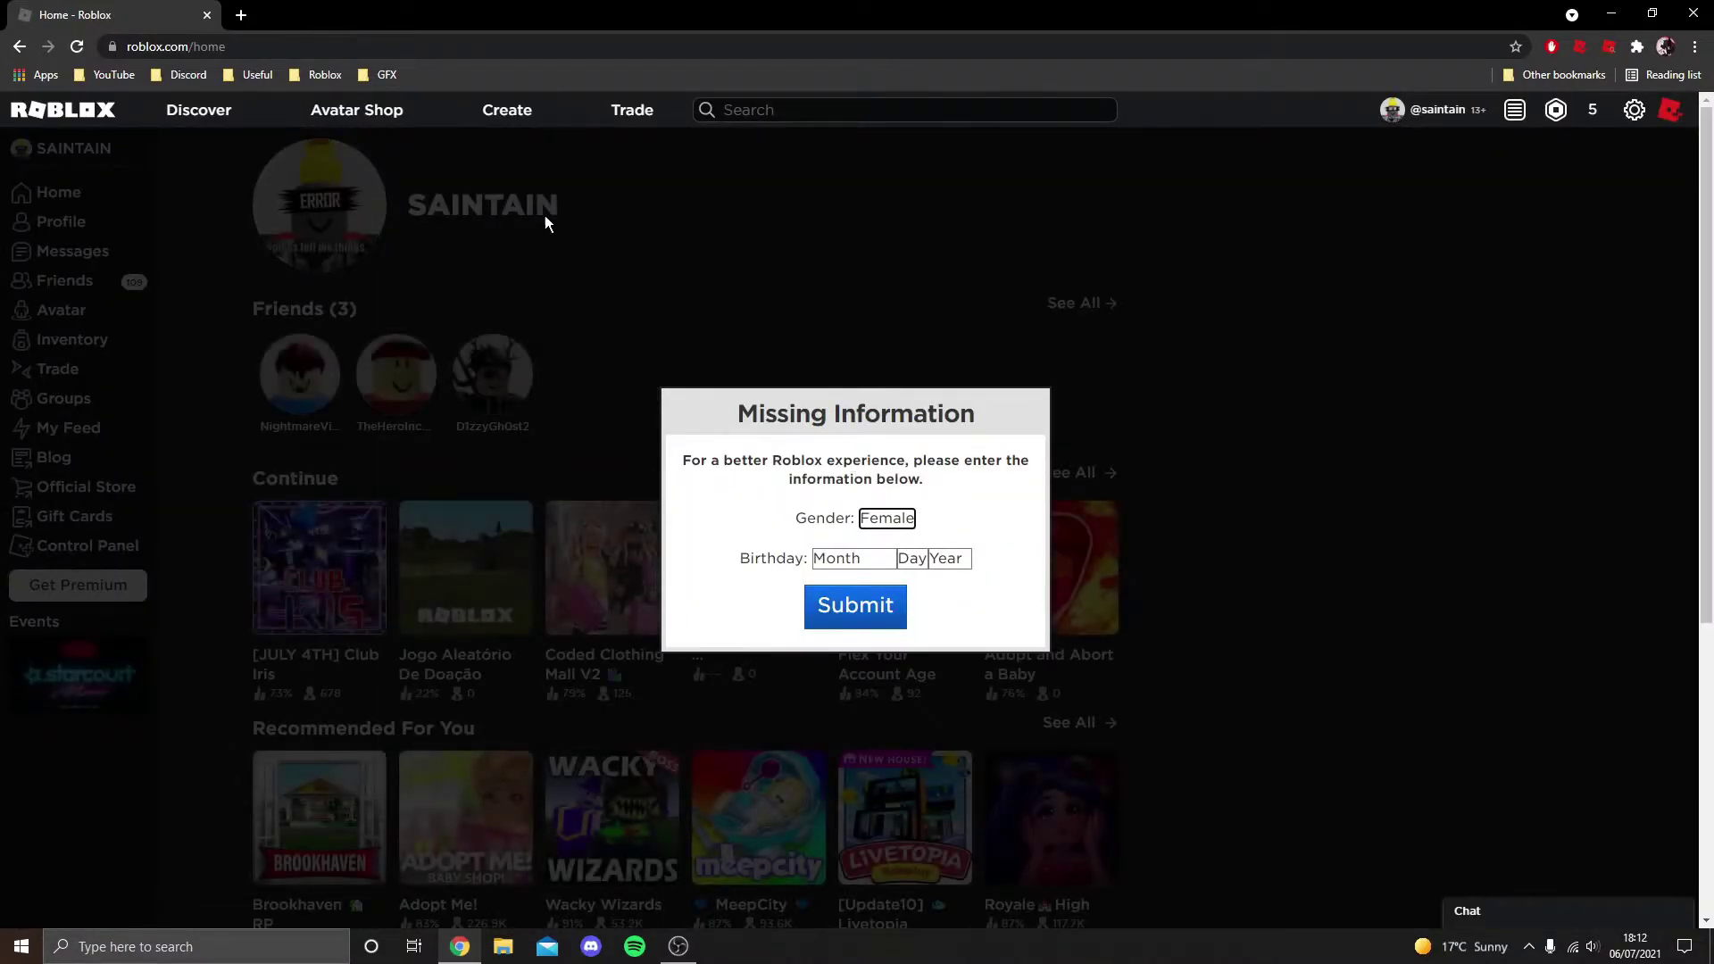
- Search 'ublock' in a new tab and browse the uBlock Origin Chrome Web Store page
left_click(242, 15)
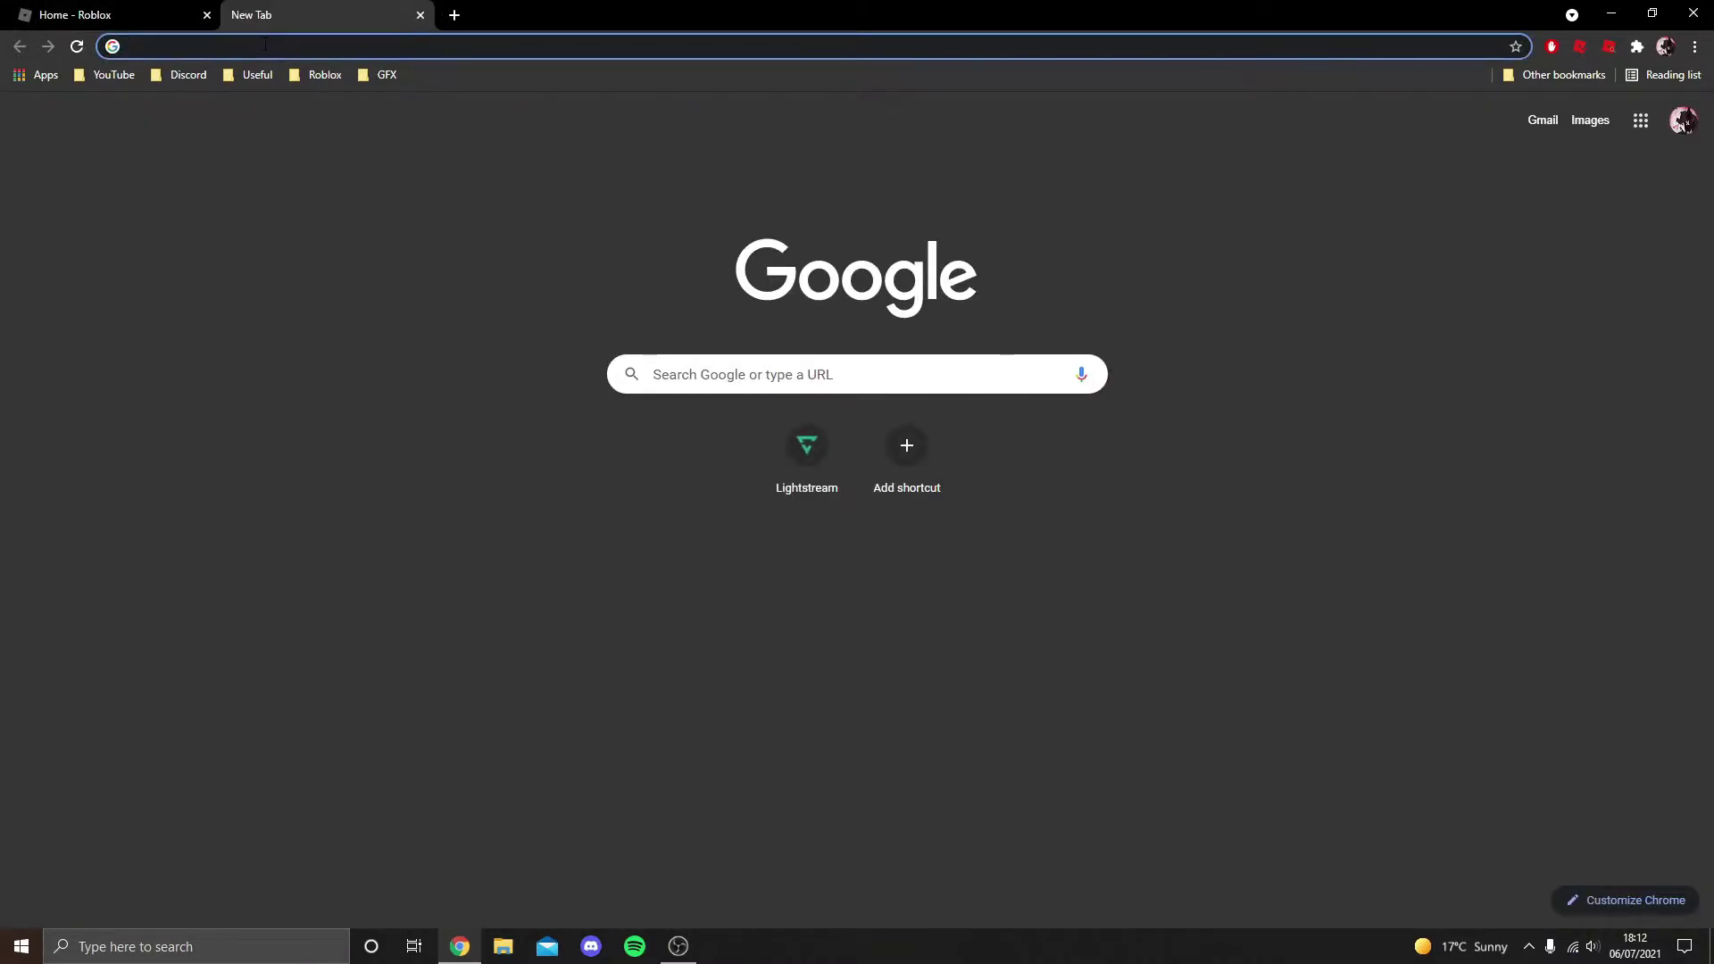
type("ublock-origin/cjpalhdlnbpafiamejdnhcphjbkeiagm?hl=en")
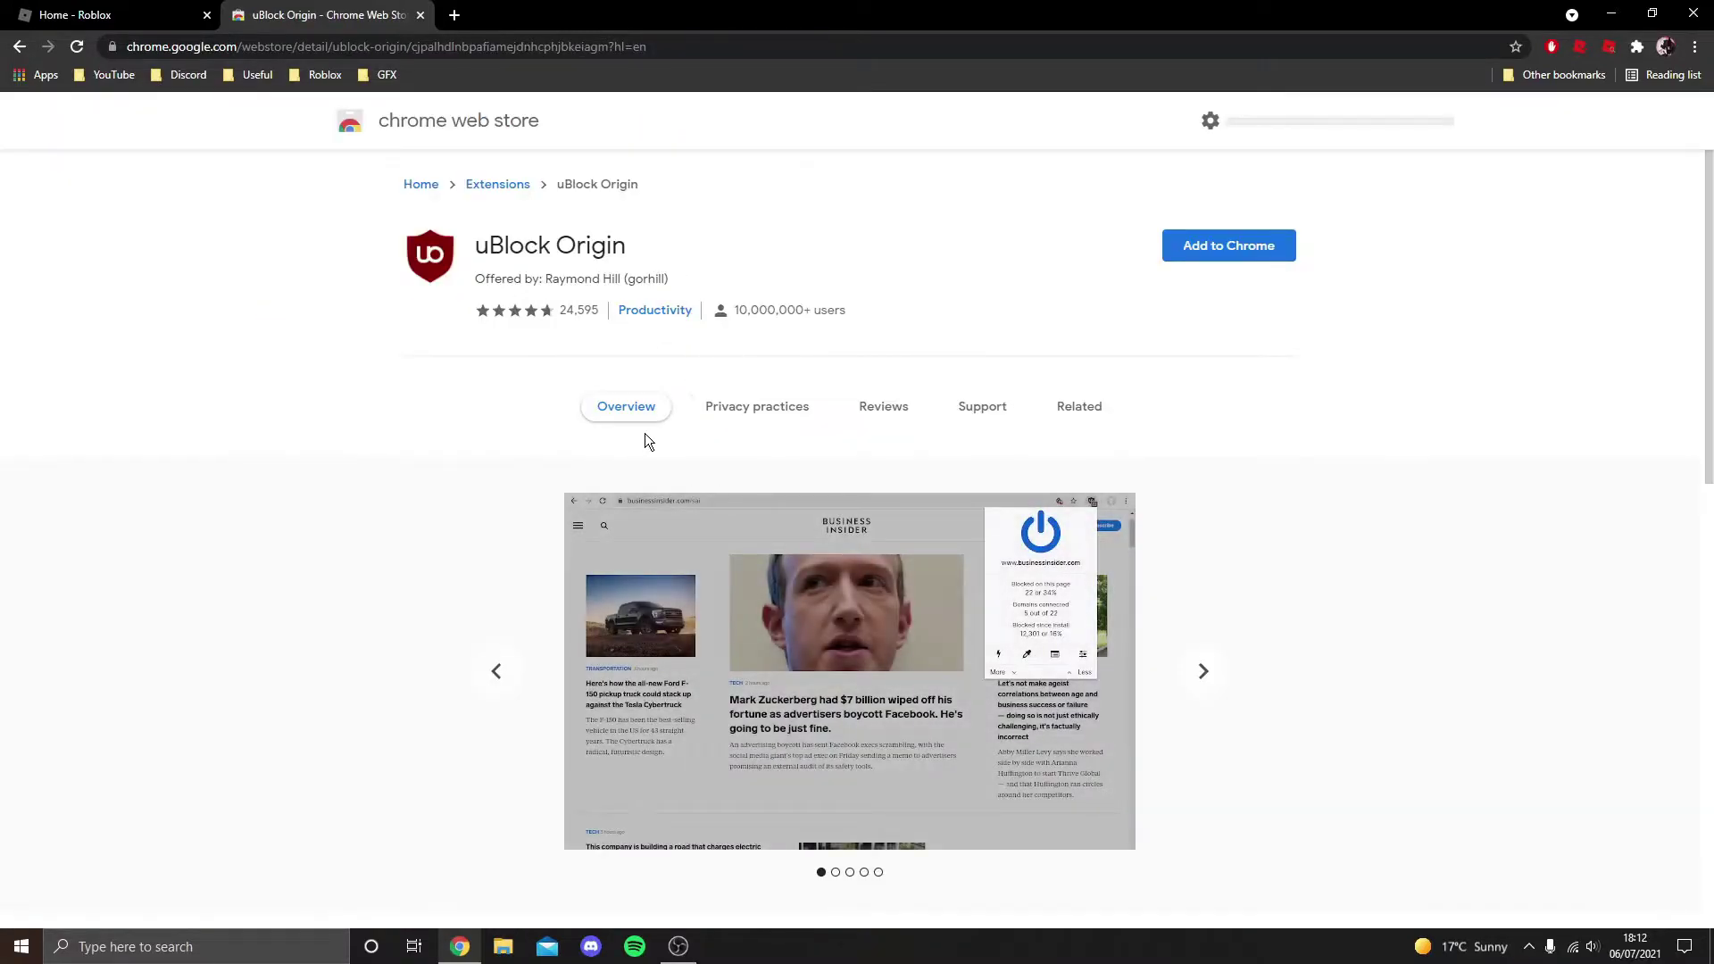
scroll(872, 482, "down", 5)
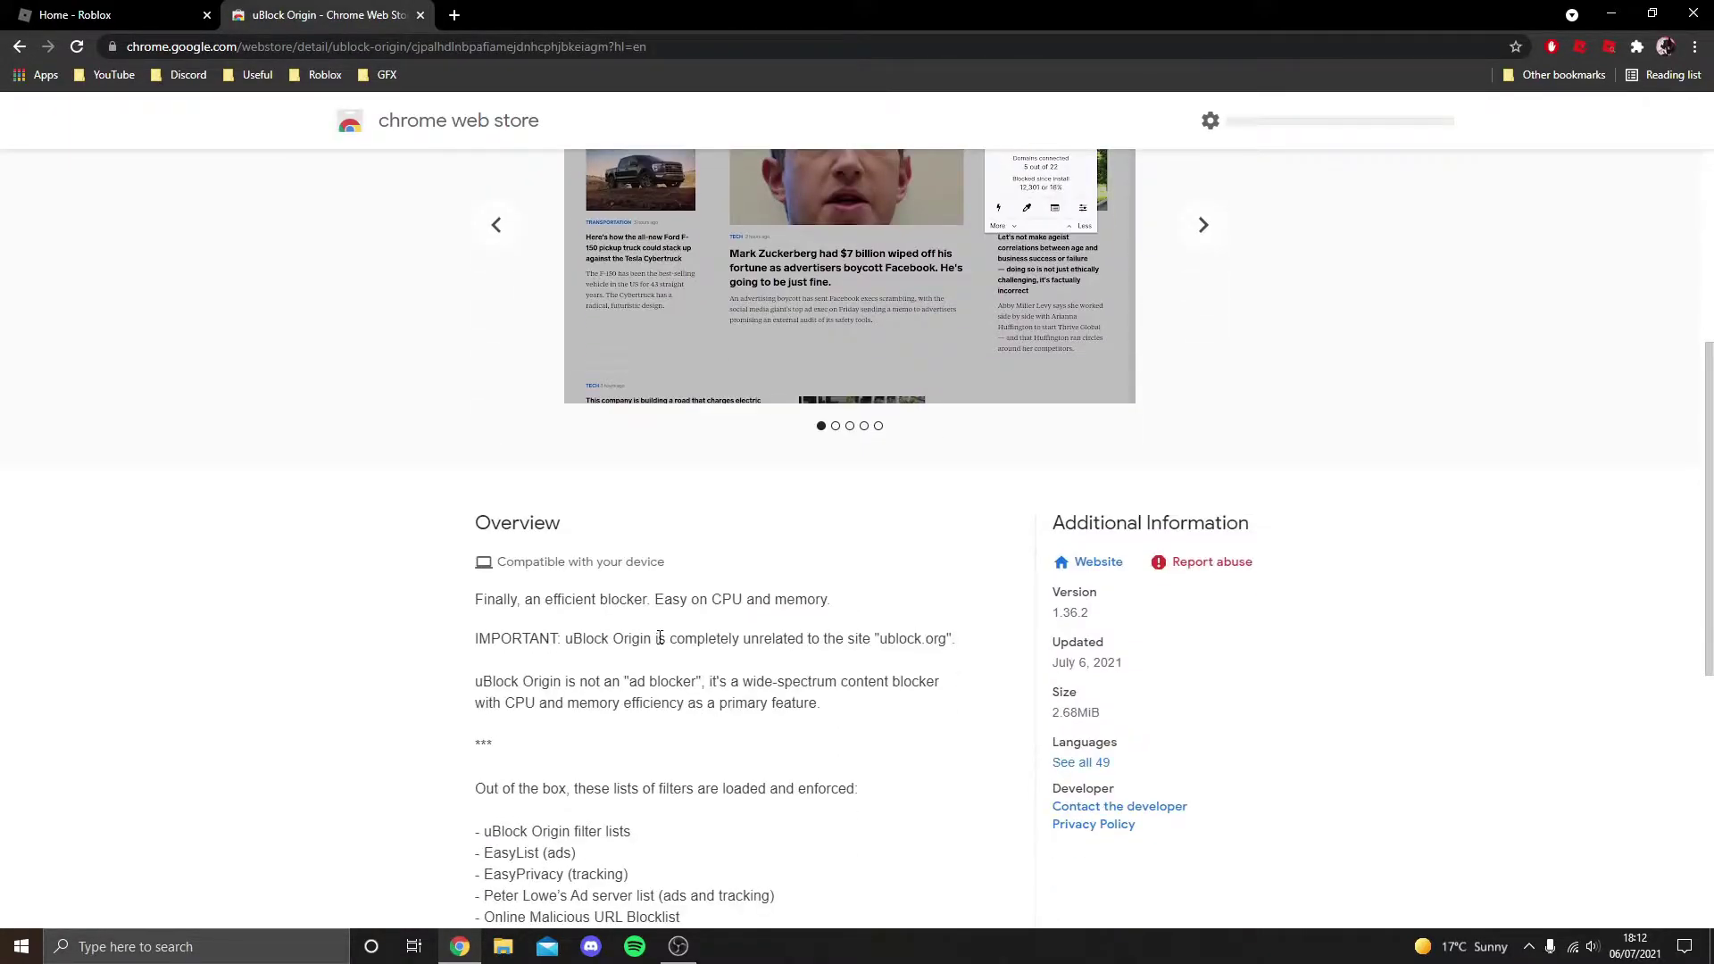
scroll(625, 634, "down", 1)
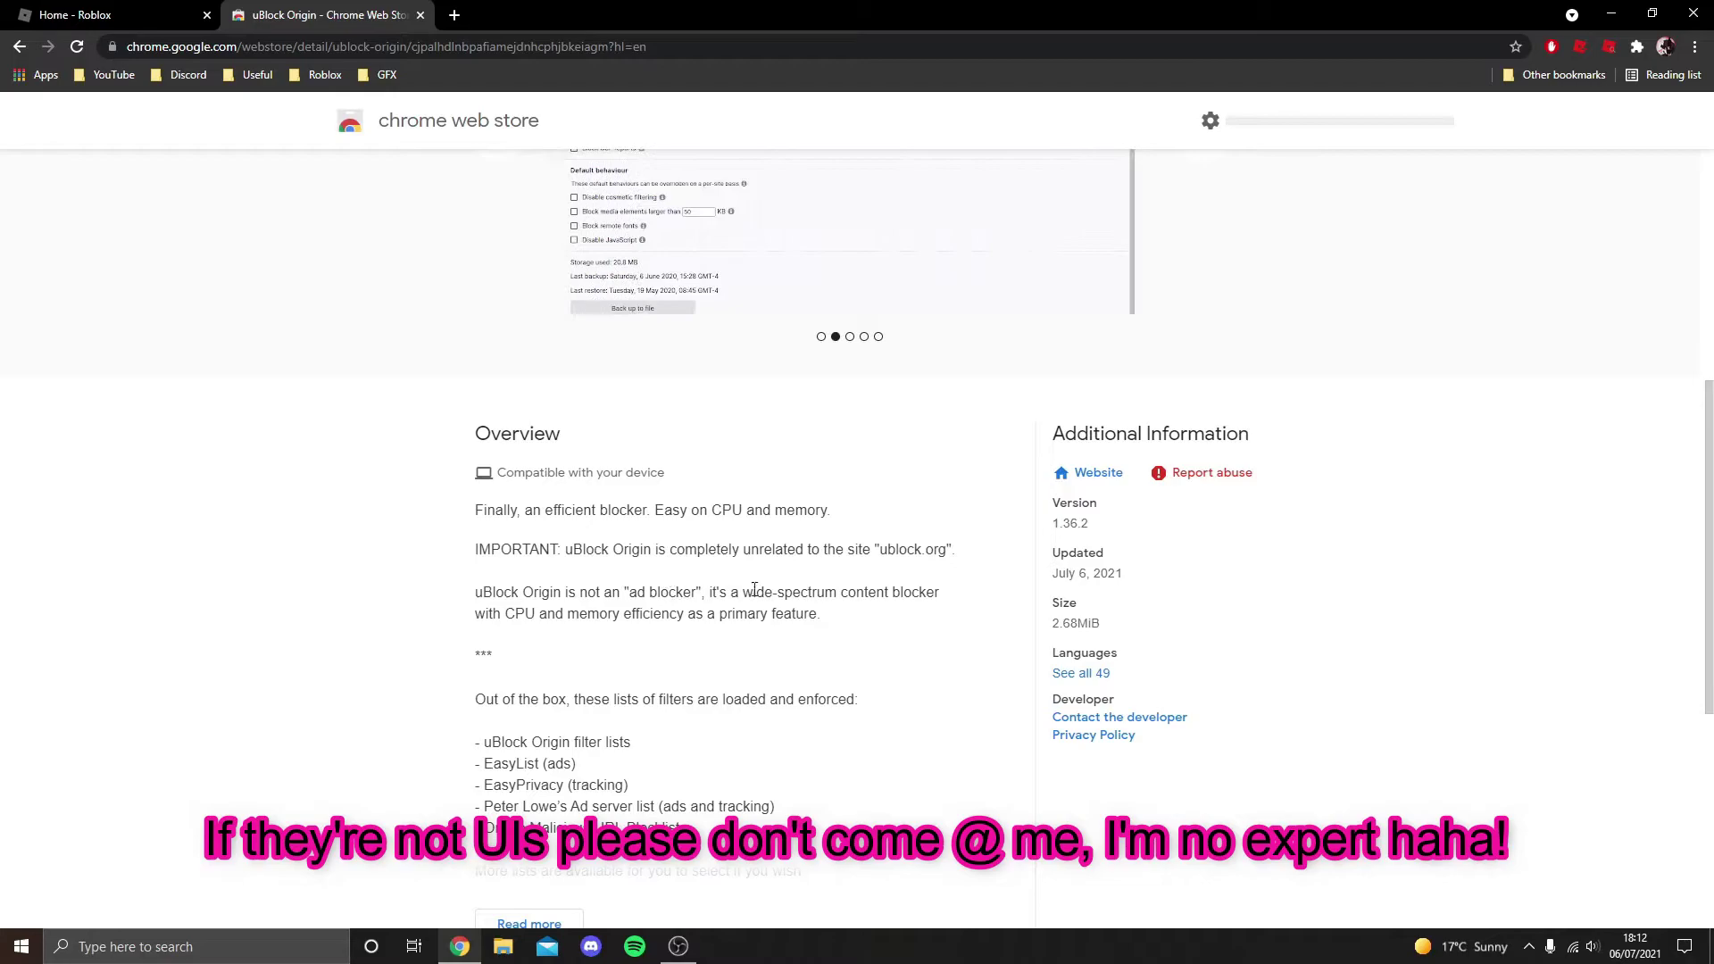
scroll(630, 634, "down", 2)
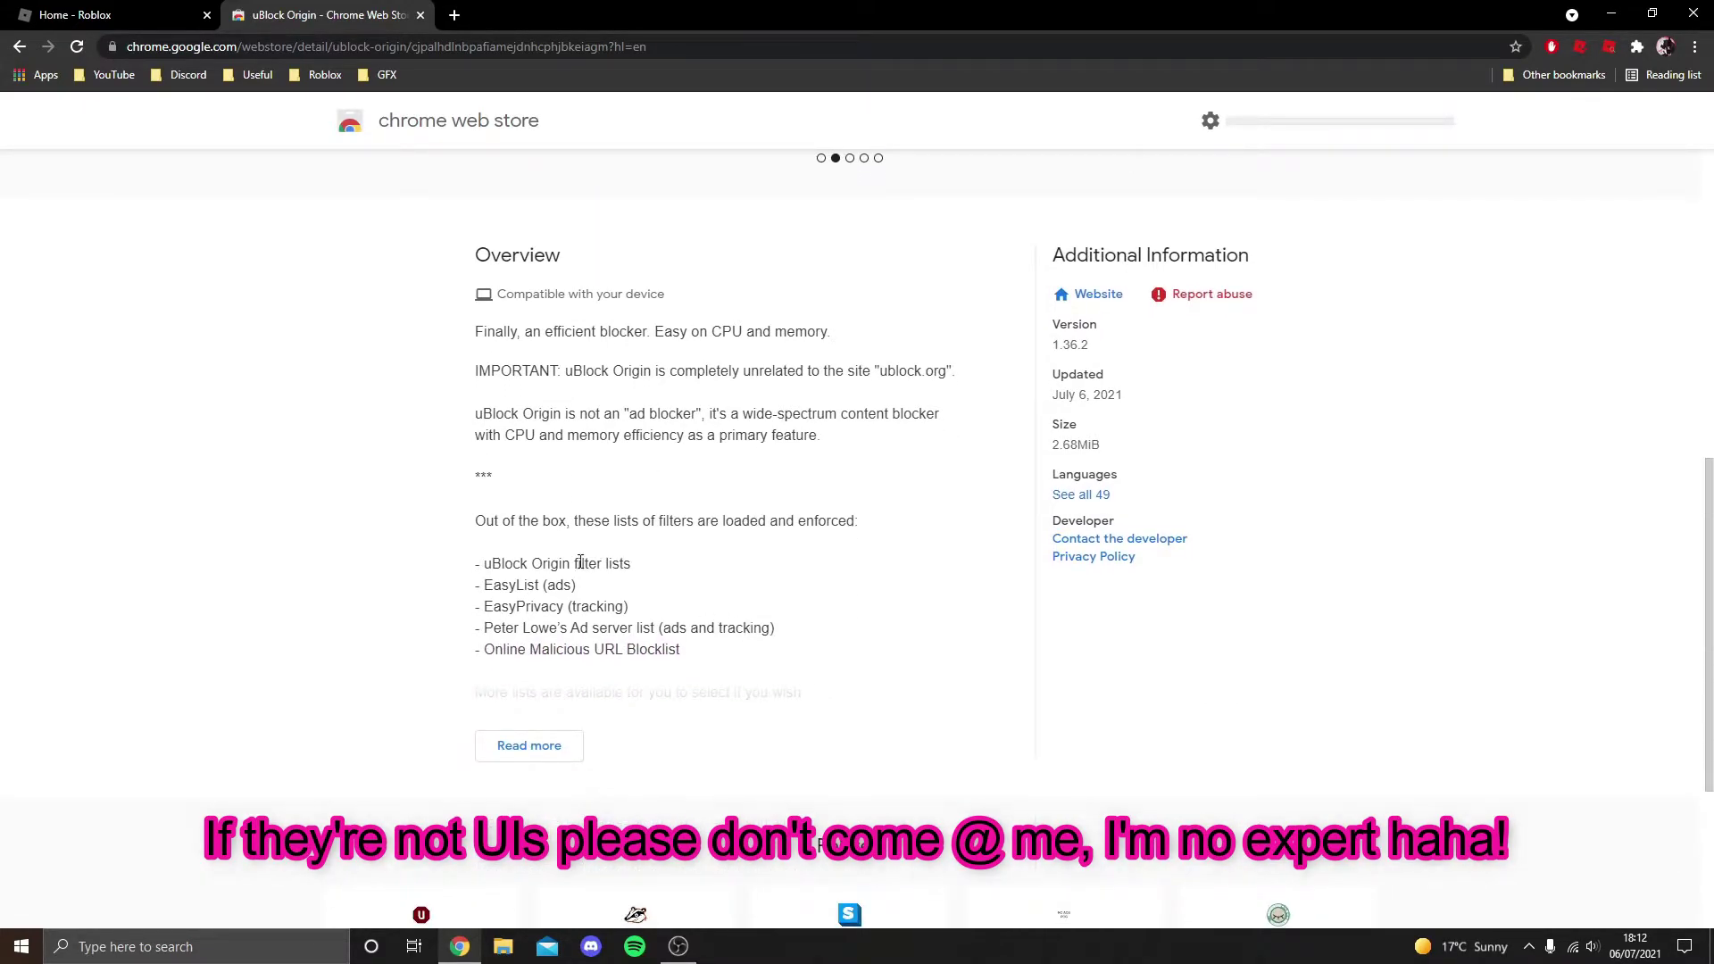
scroll(625, 590, "down", 3)
scroll(683, 636, "up", 6)
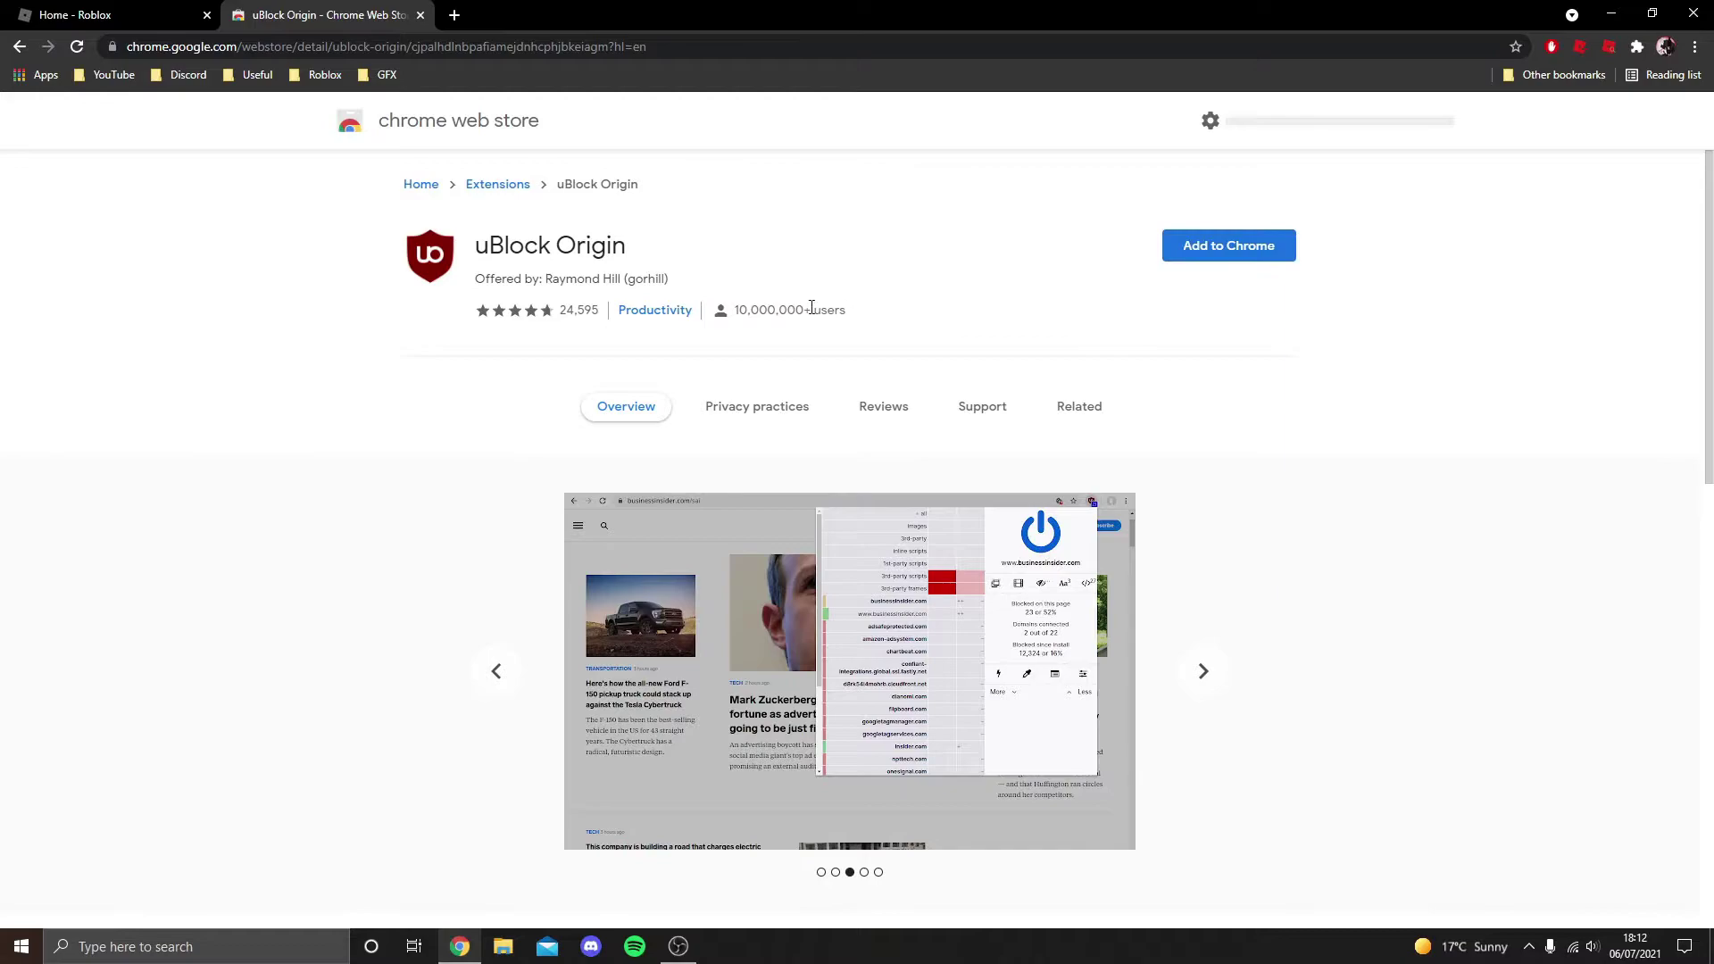
- Add the uBlock Origin extension to Chrome and dismiss the confirmation notice
left_click(1229, 257)
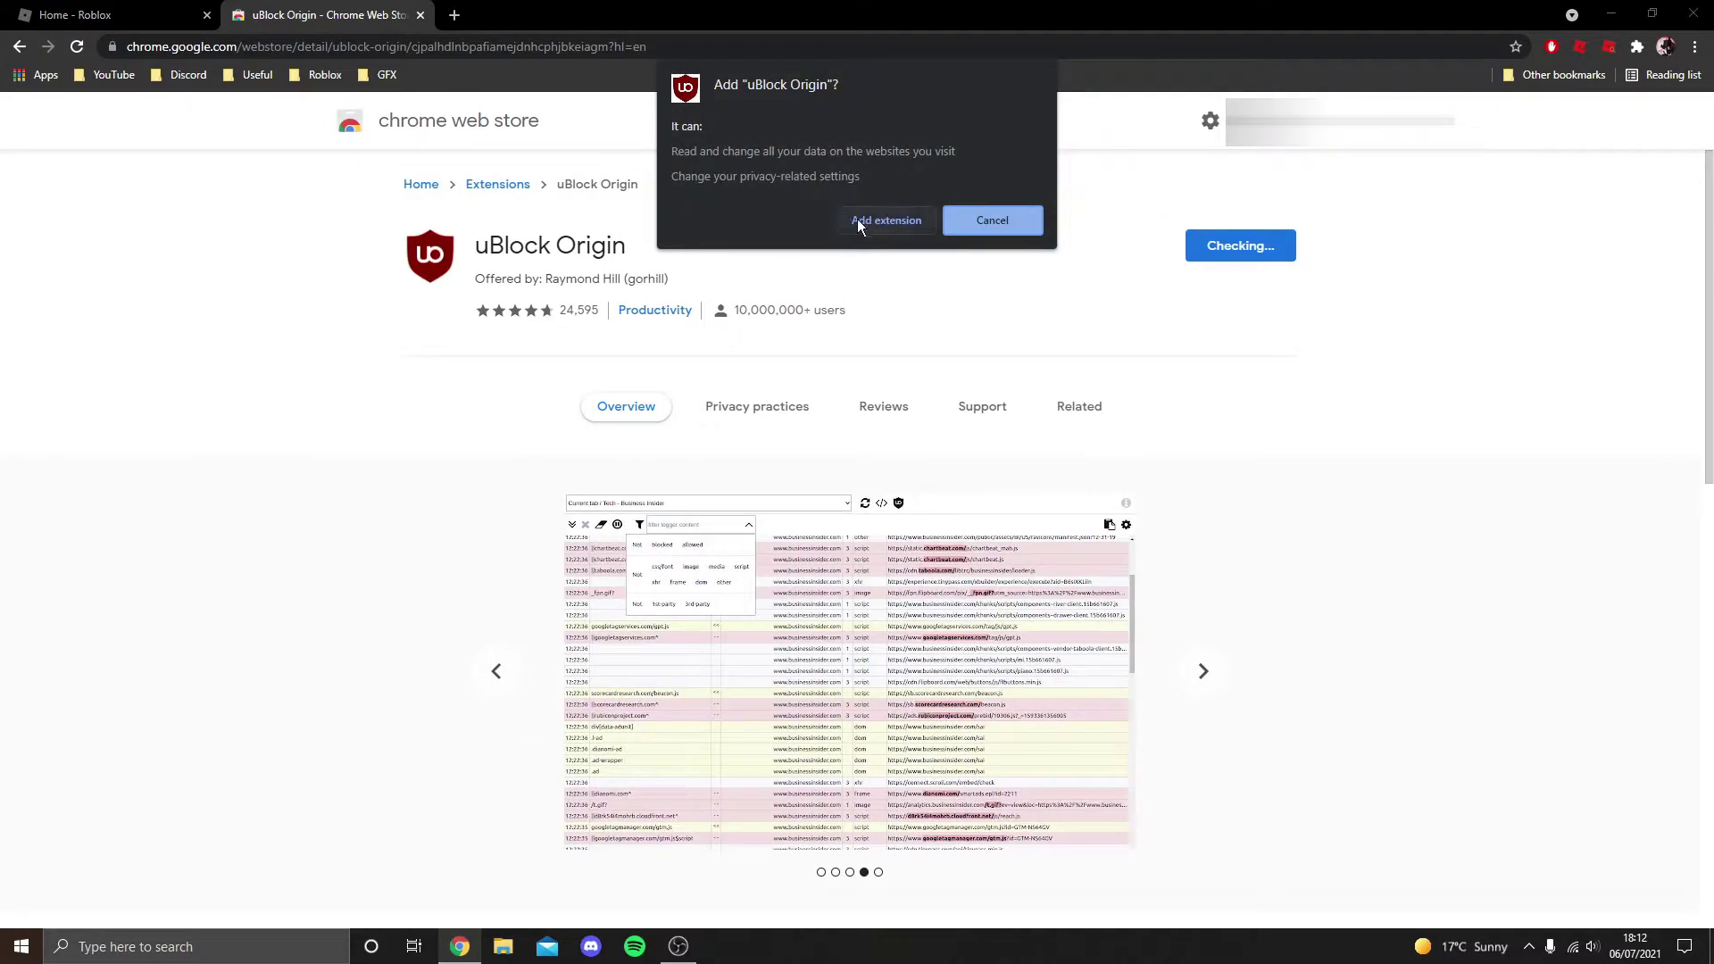
left_click(859, 223)
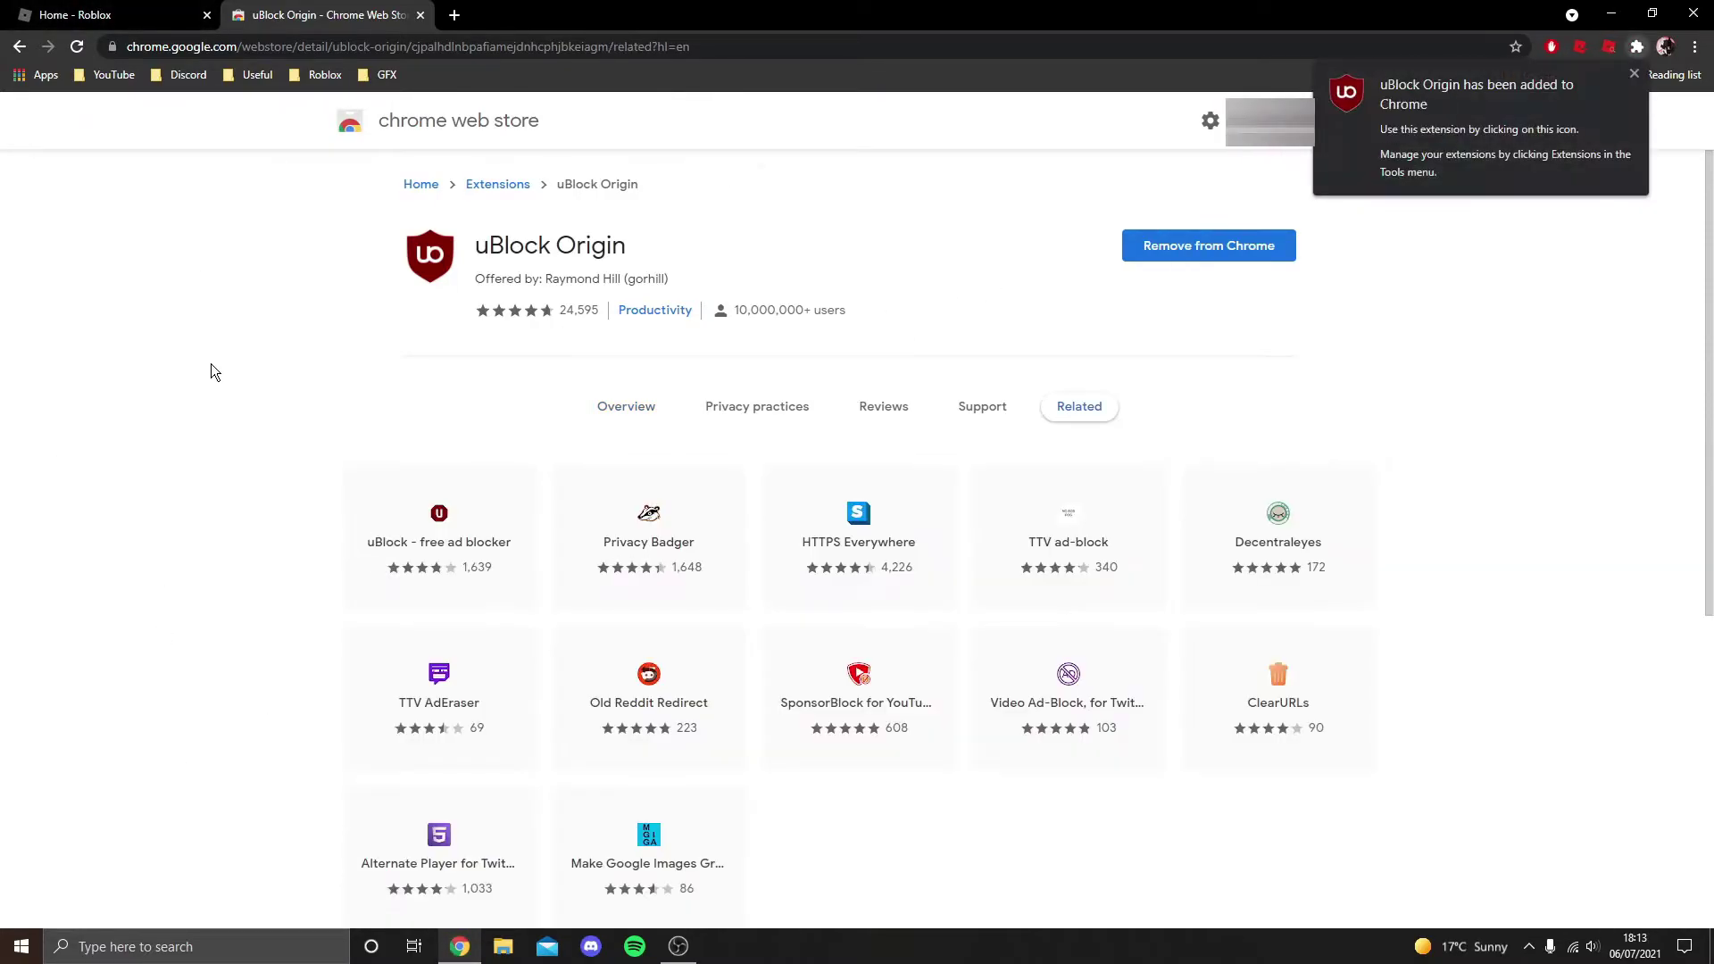
left_click(1635, 74)
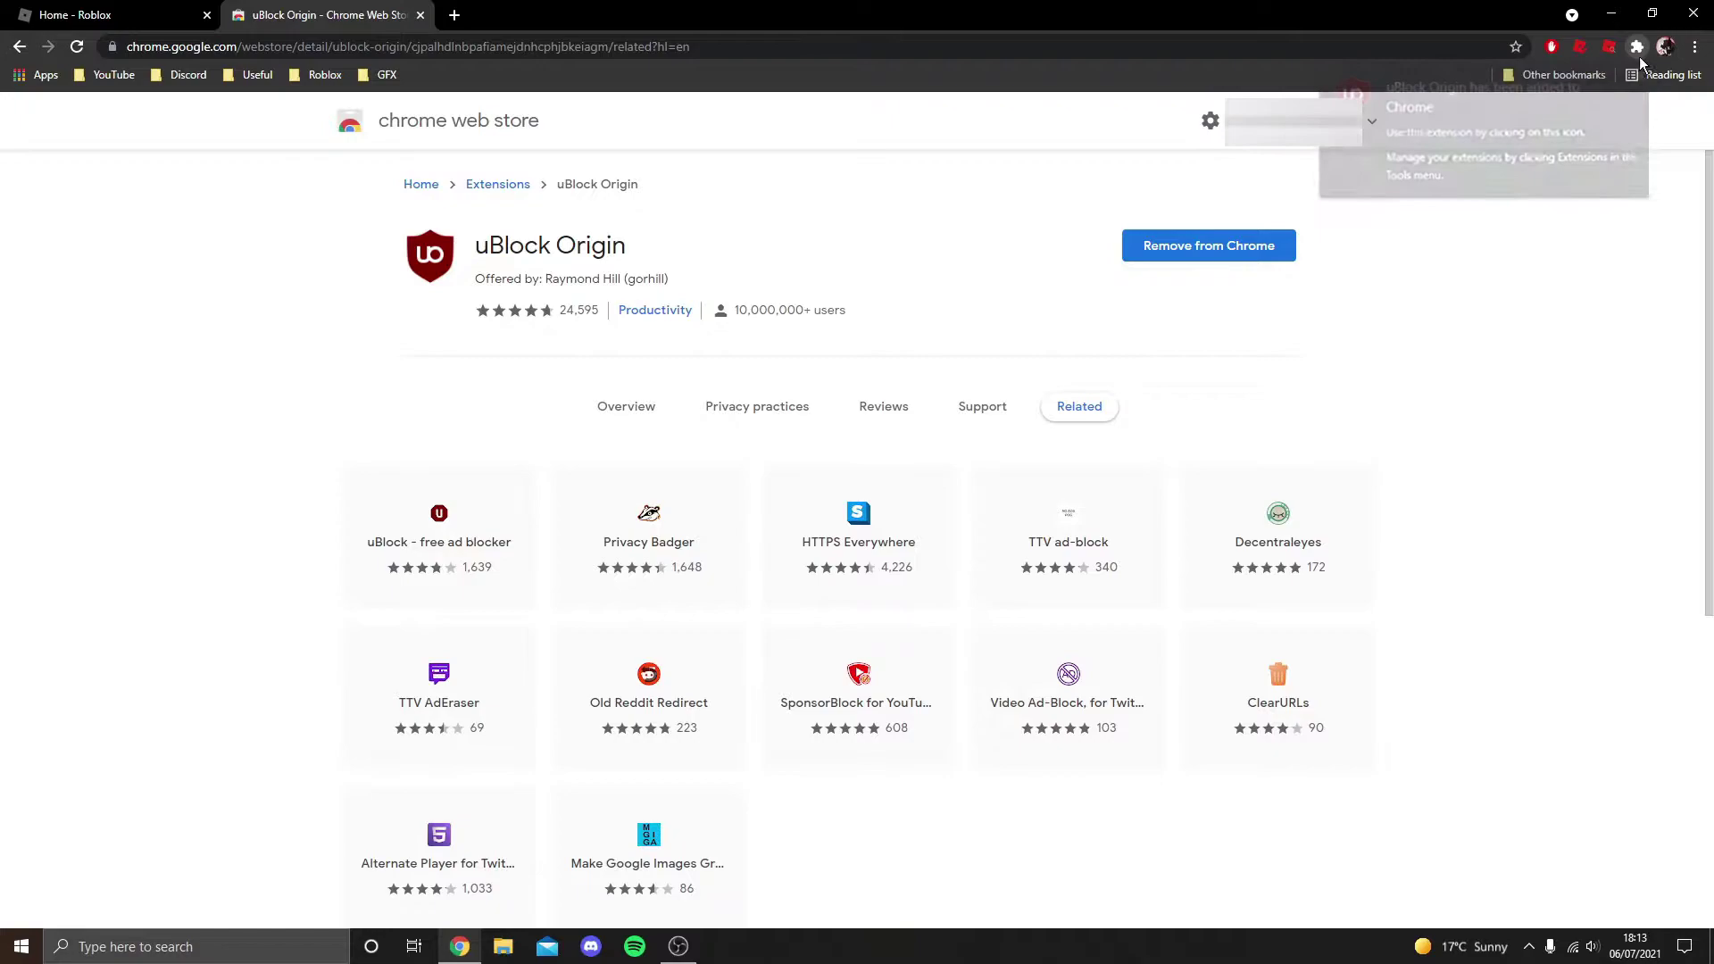
- Pin uBlock Origin to the toolbar and return to the Roblox home tab
left_click(1638, 46)
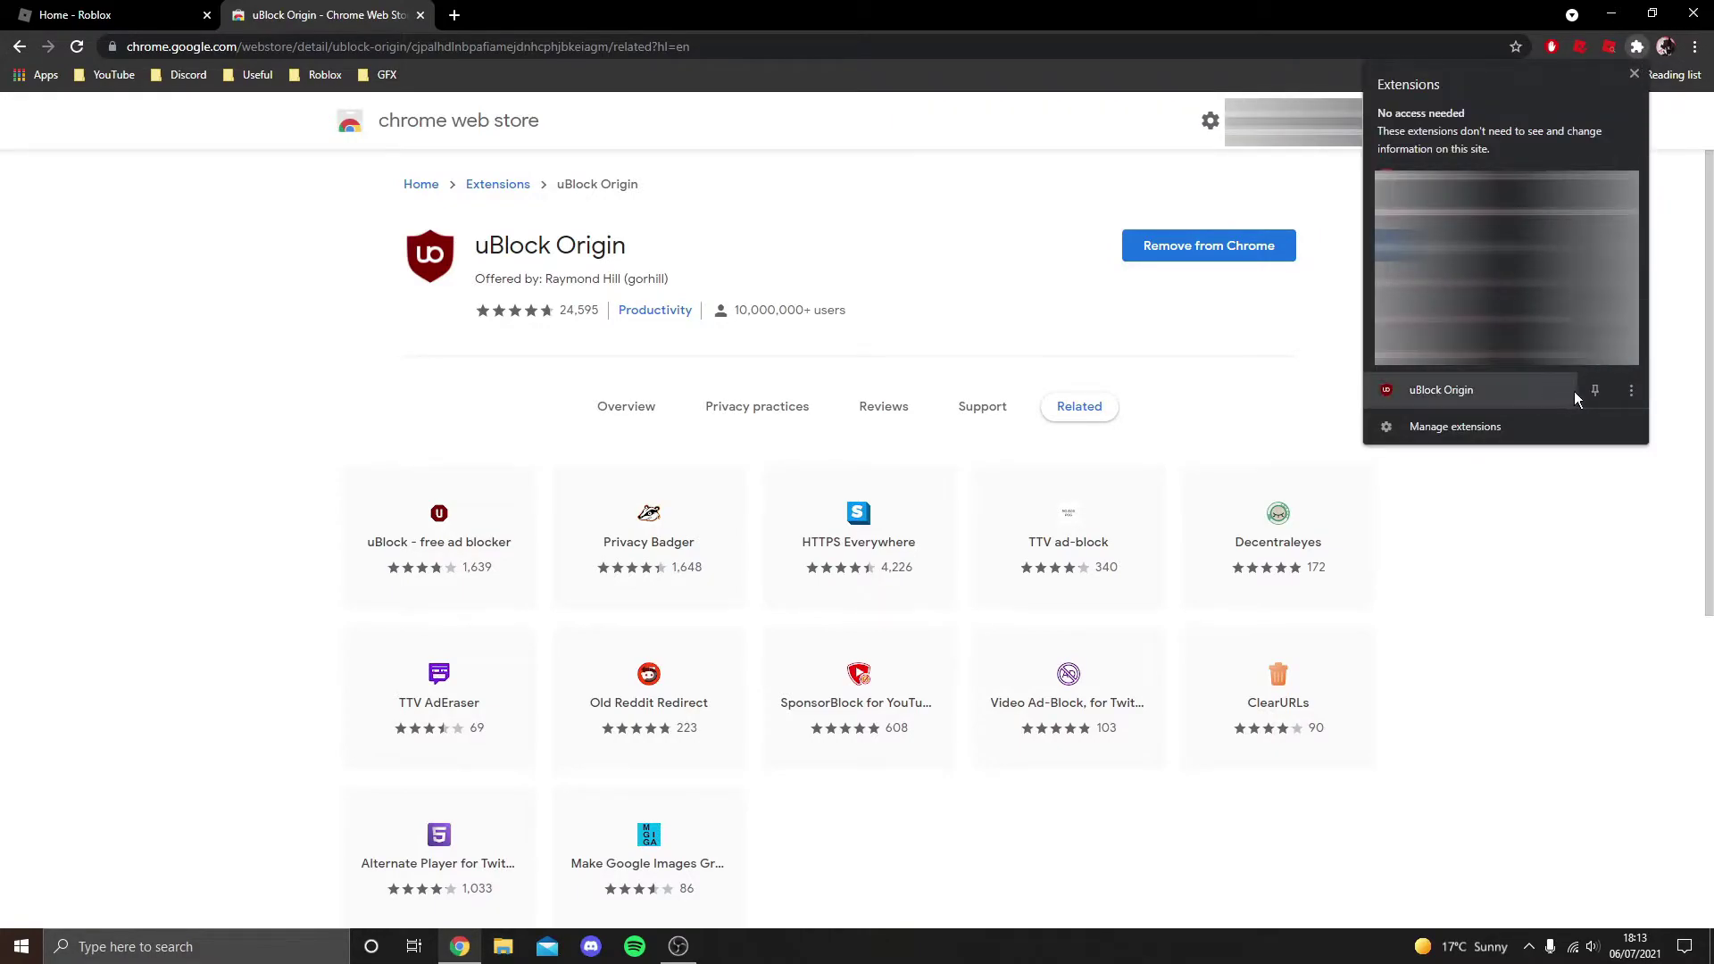
left_click(1596, 390)
left_click(1626, 500)
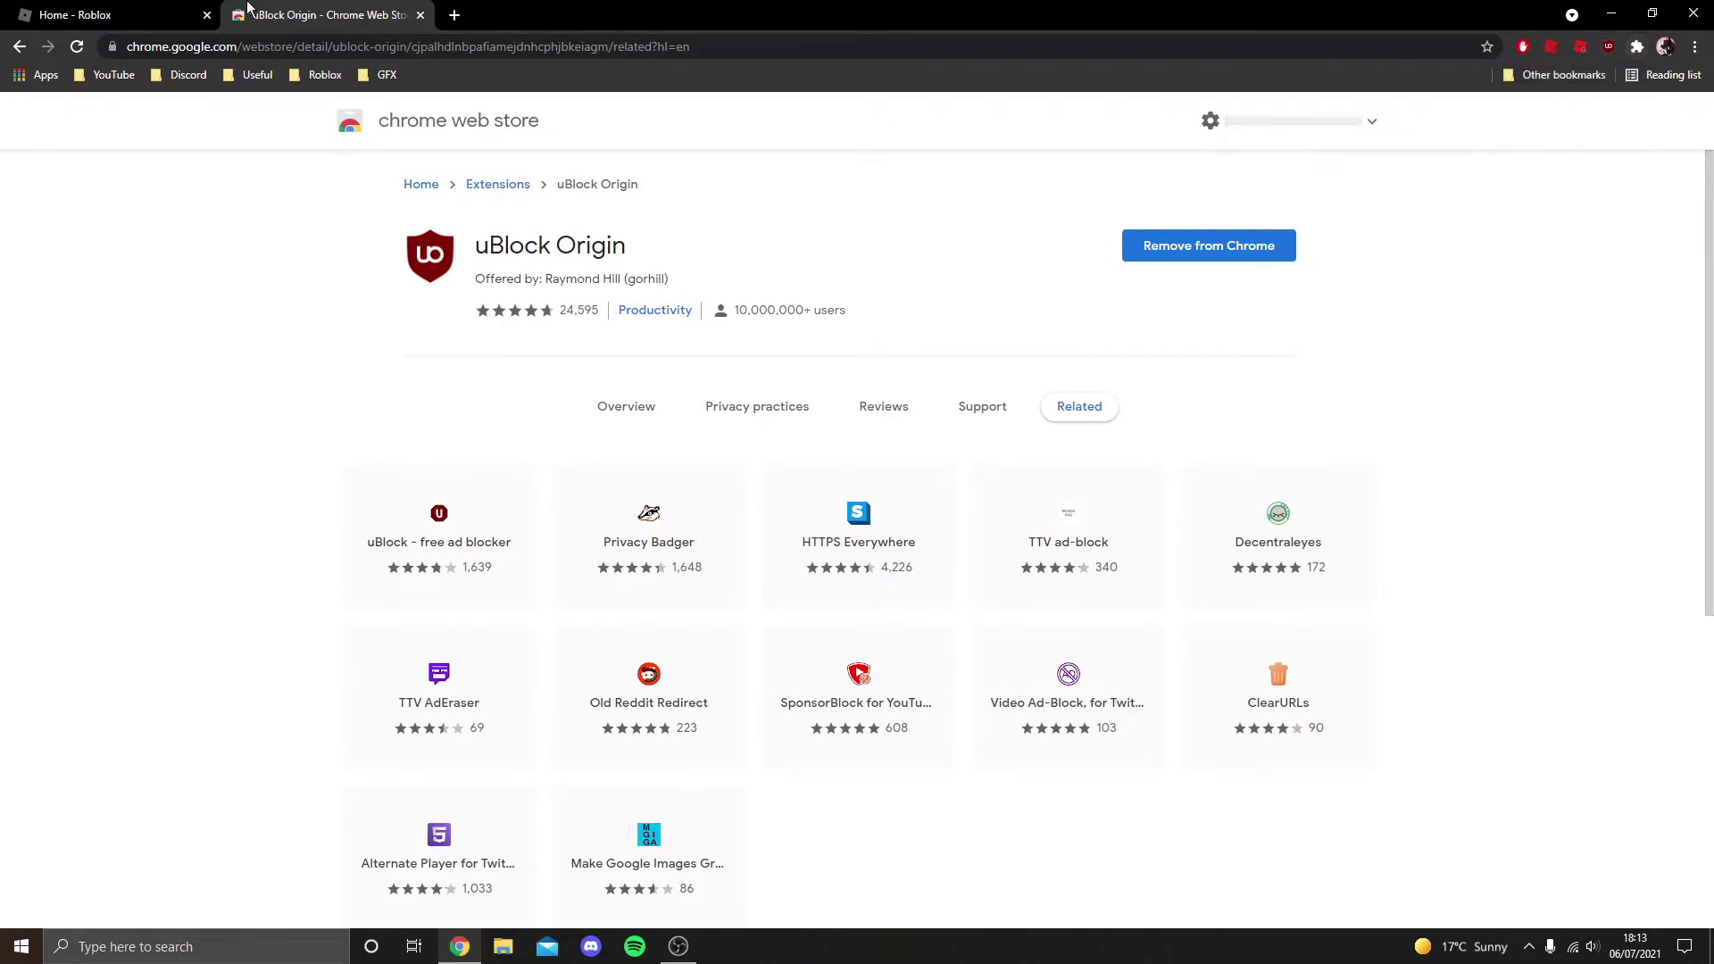
left_click(176, 12)
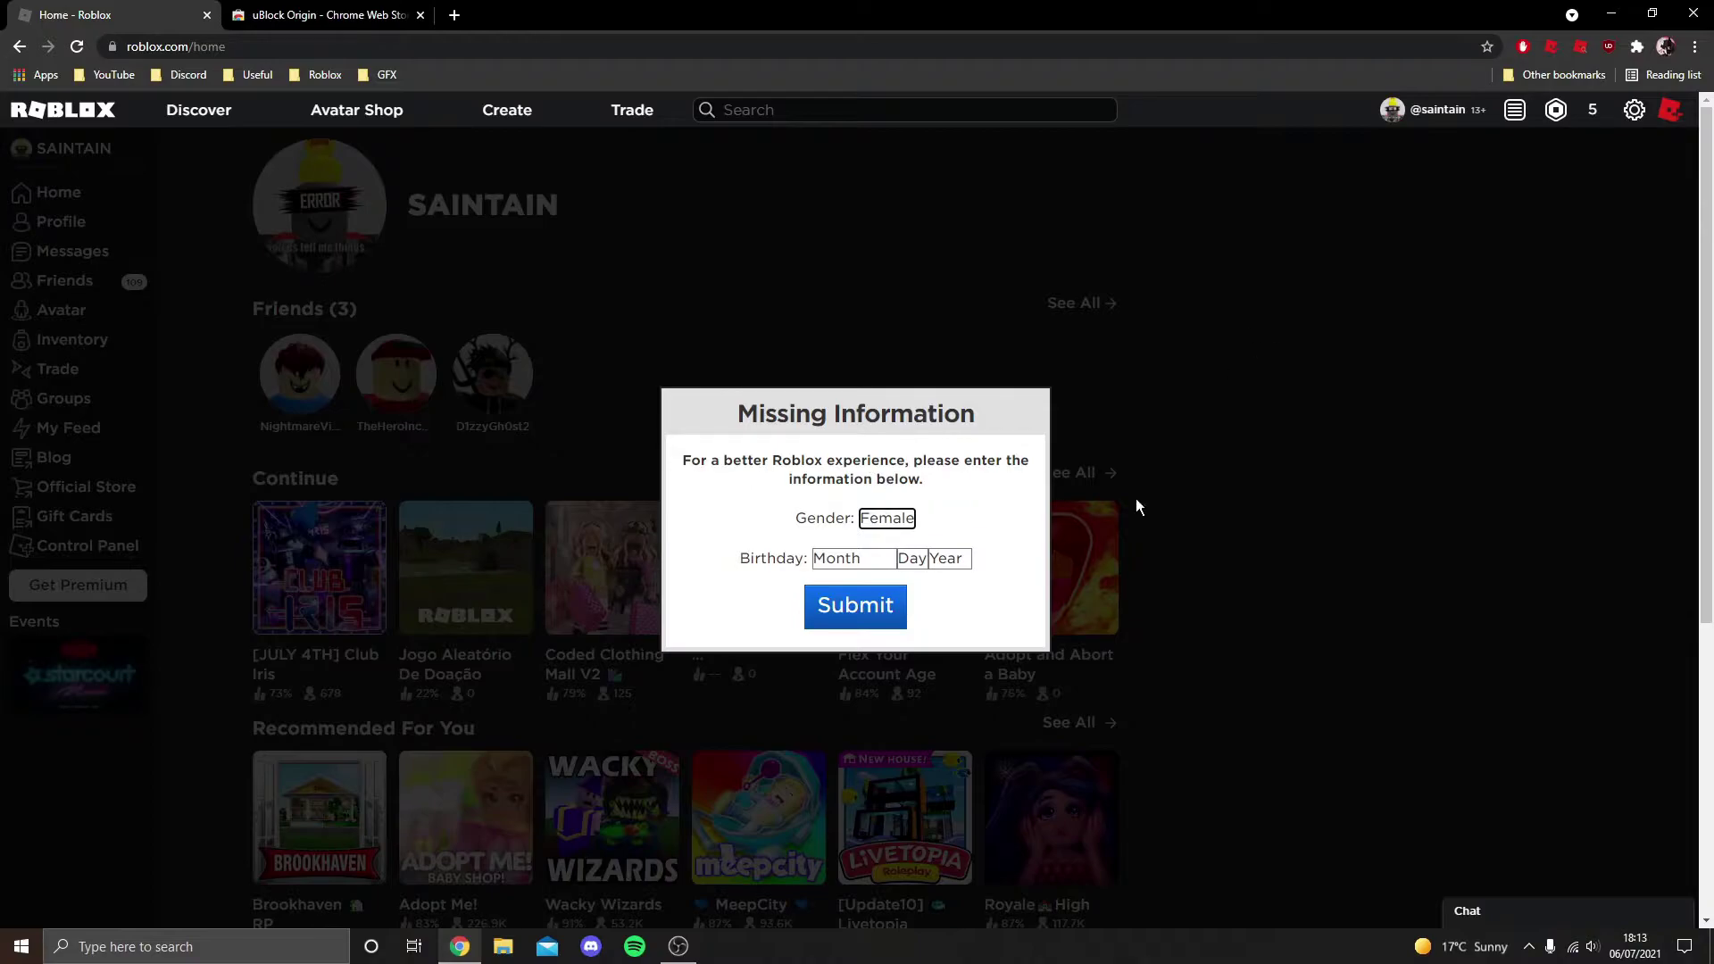
- Turn uBlock Origin off for roblox.com and set the birthday to November 14
left_click(1607, 46)
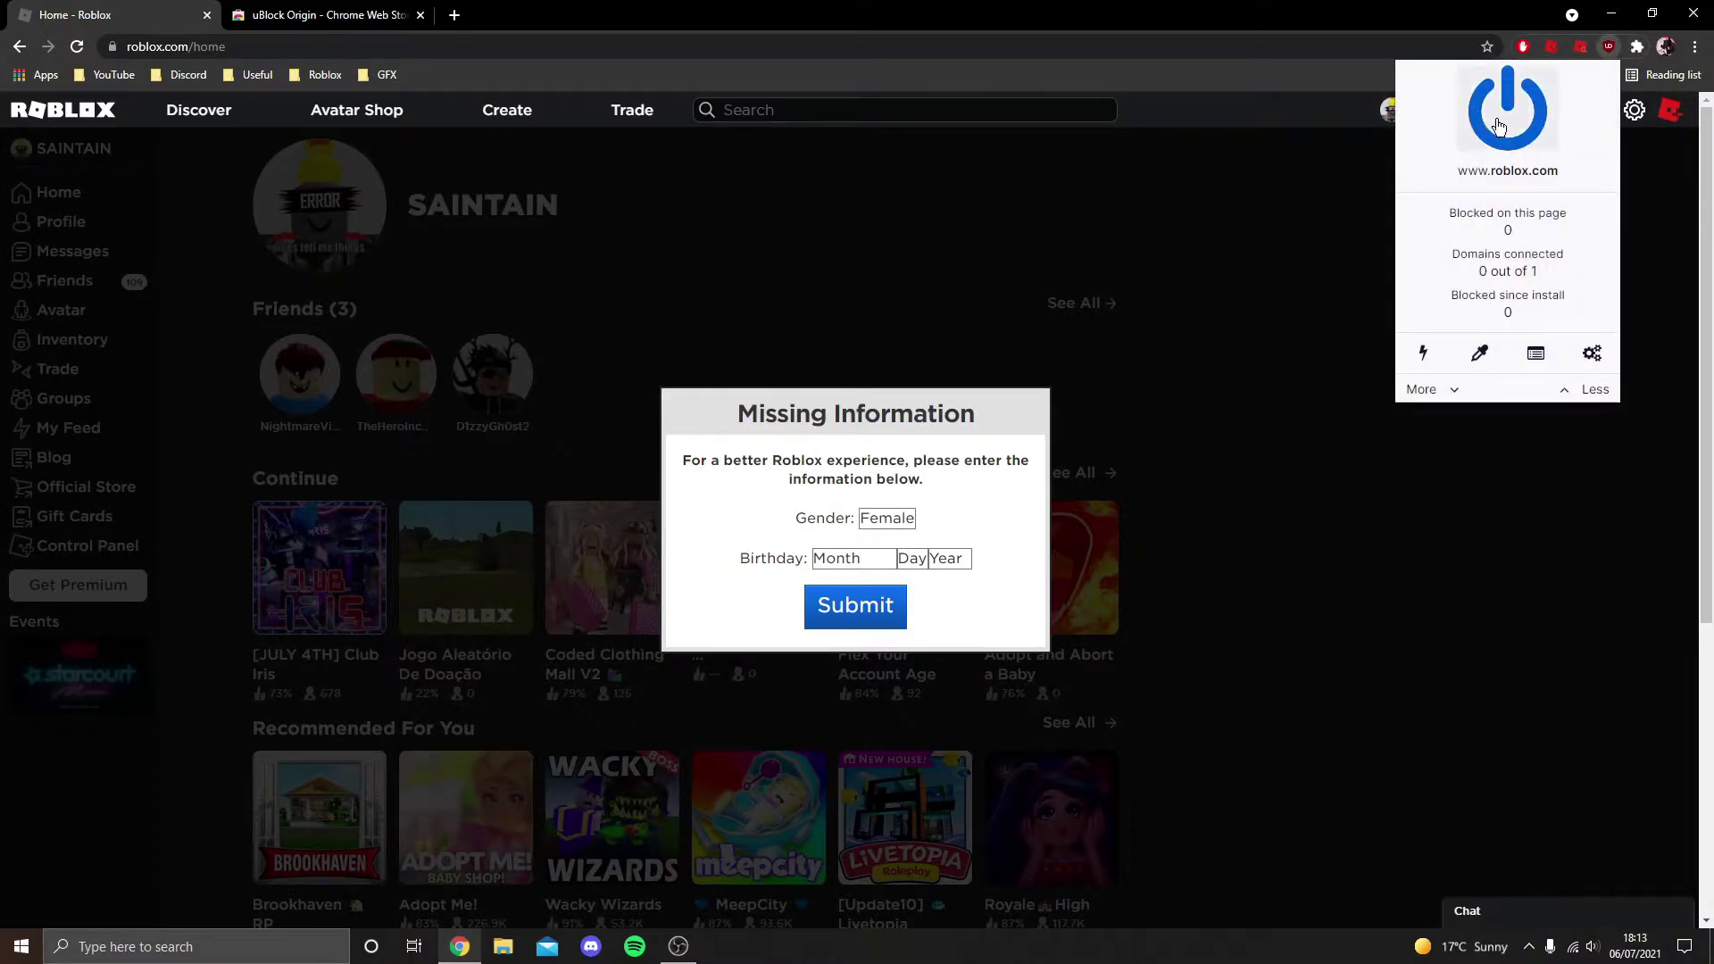
left_click(1216, 239)
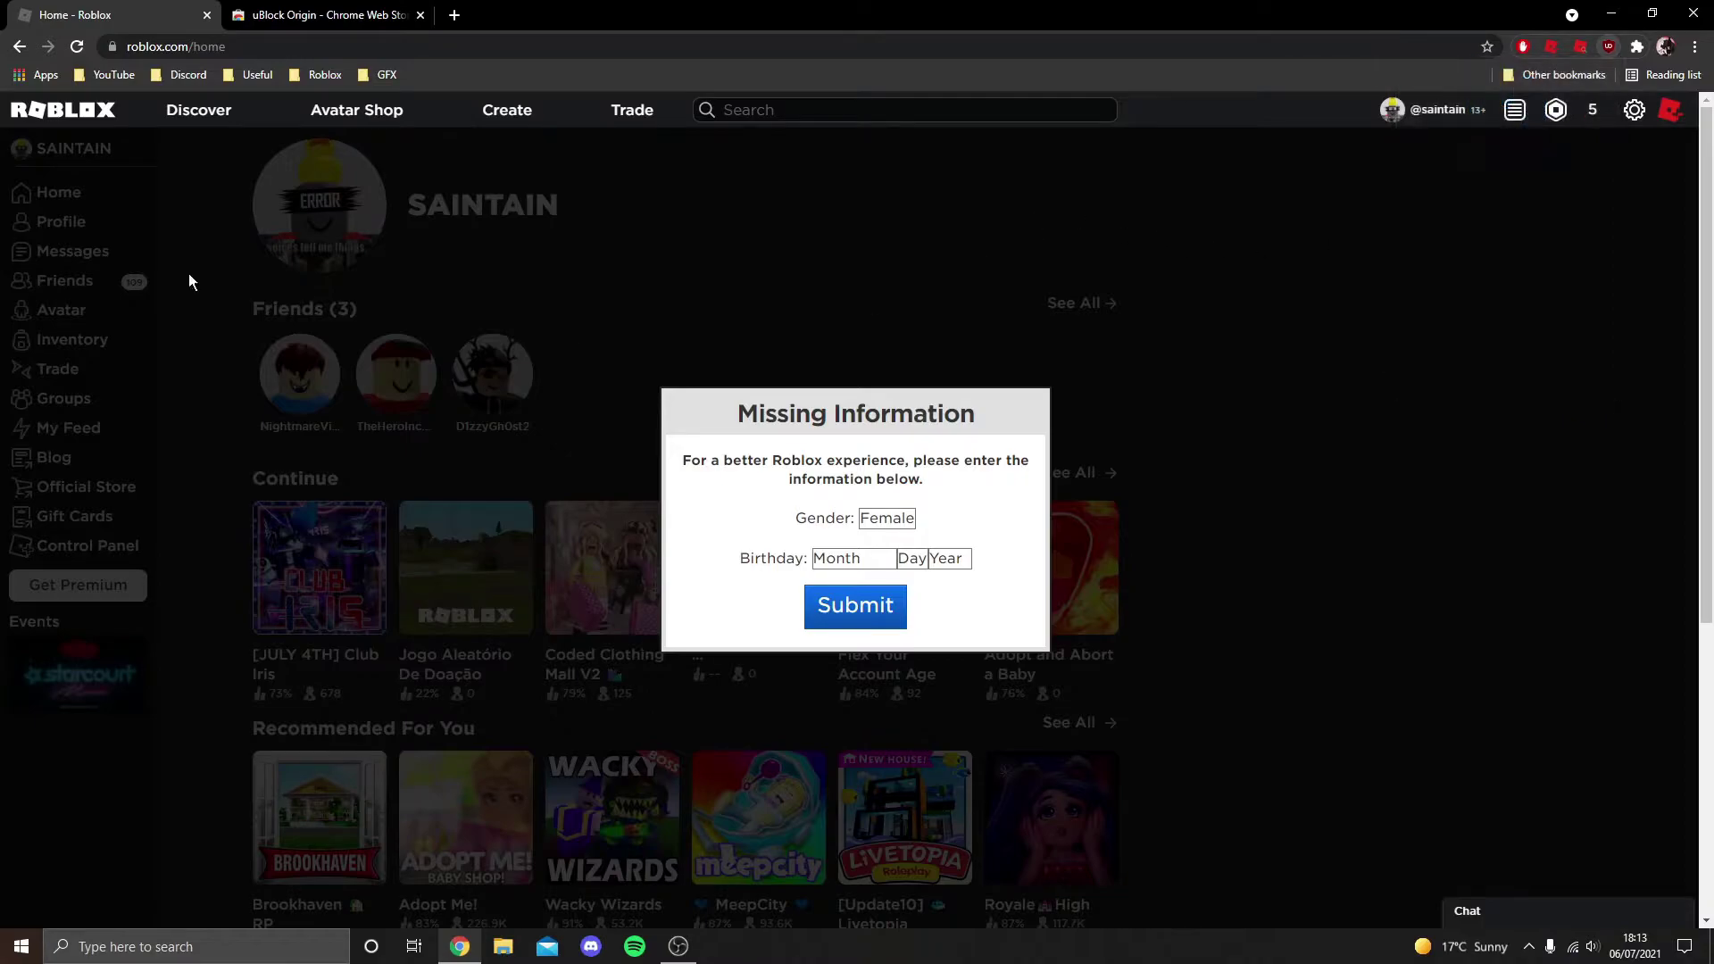
left_click(841, 555)
left_click(843, 507)
left_click(910, 558)
left_click(906, 362)
- Choose birth year 1986, submit, then open uBlock's panel on the Discover page
left_click(948, 558)
scroll(956, 268, "down", 10)
left_click(949, 483)
left_click(857, 607)
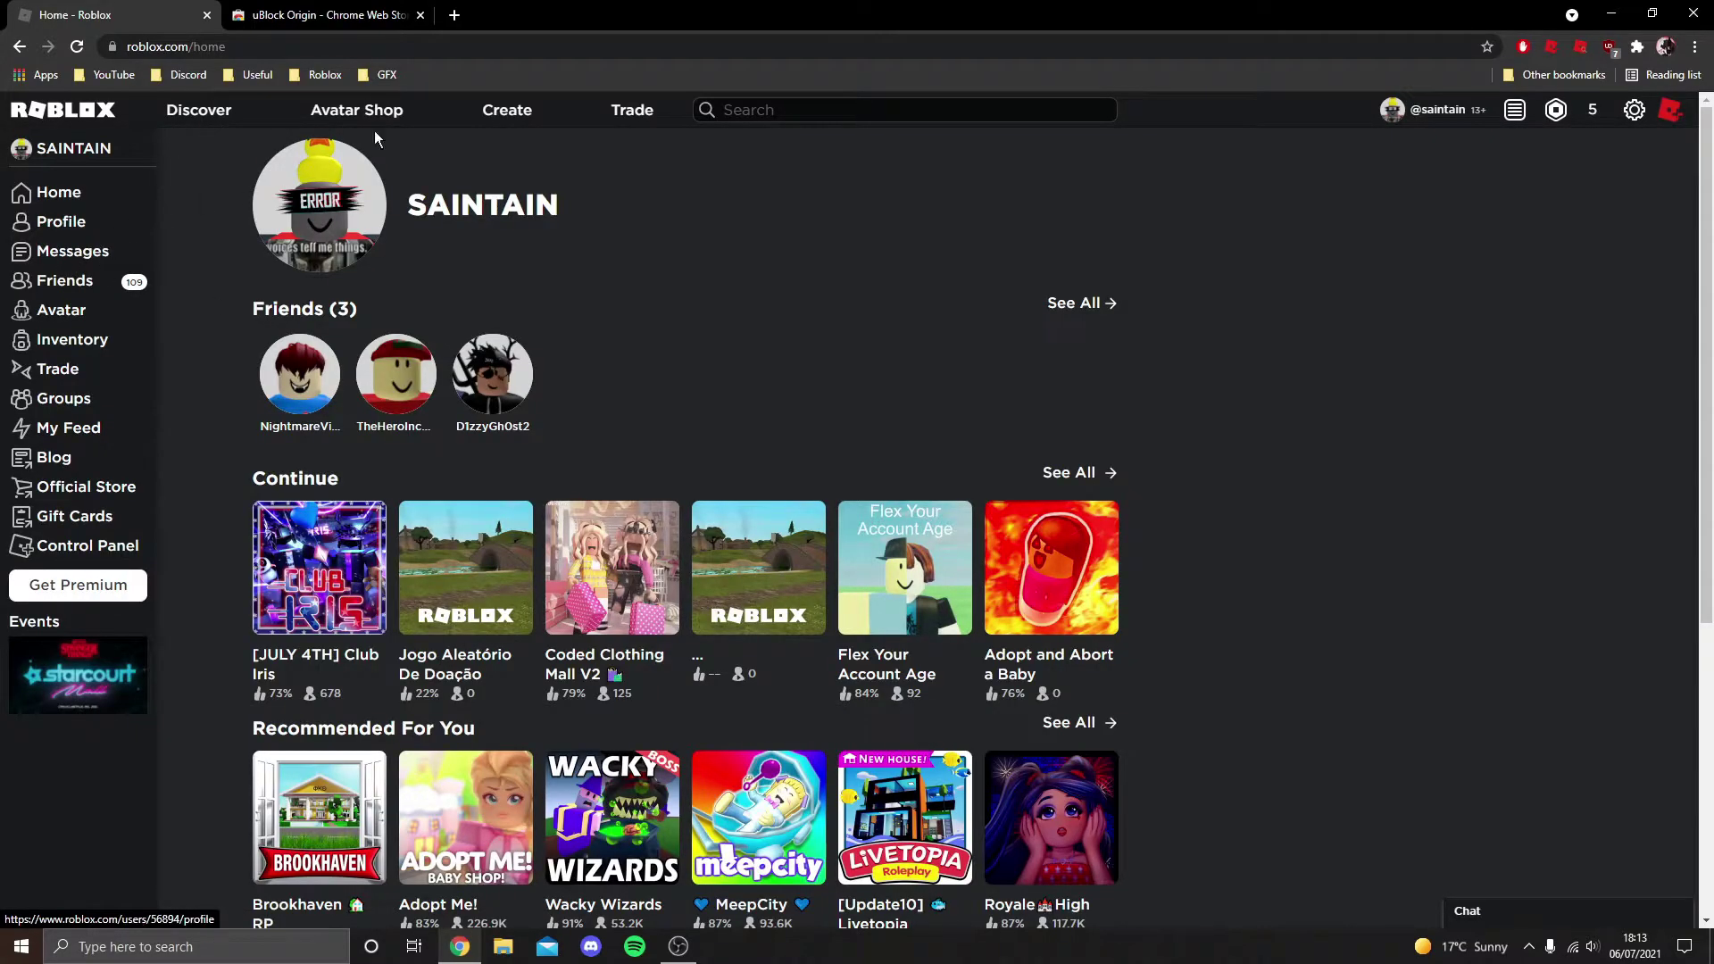
left_click(235, 110)
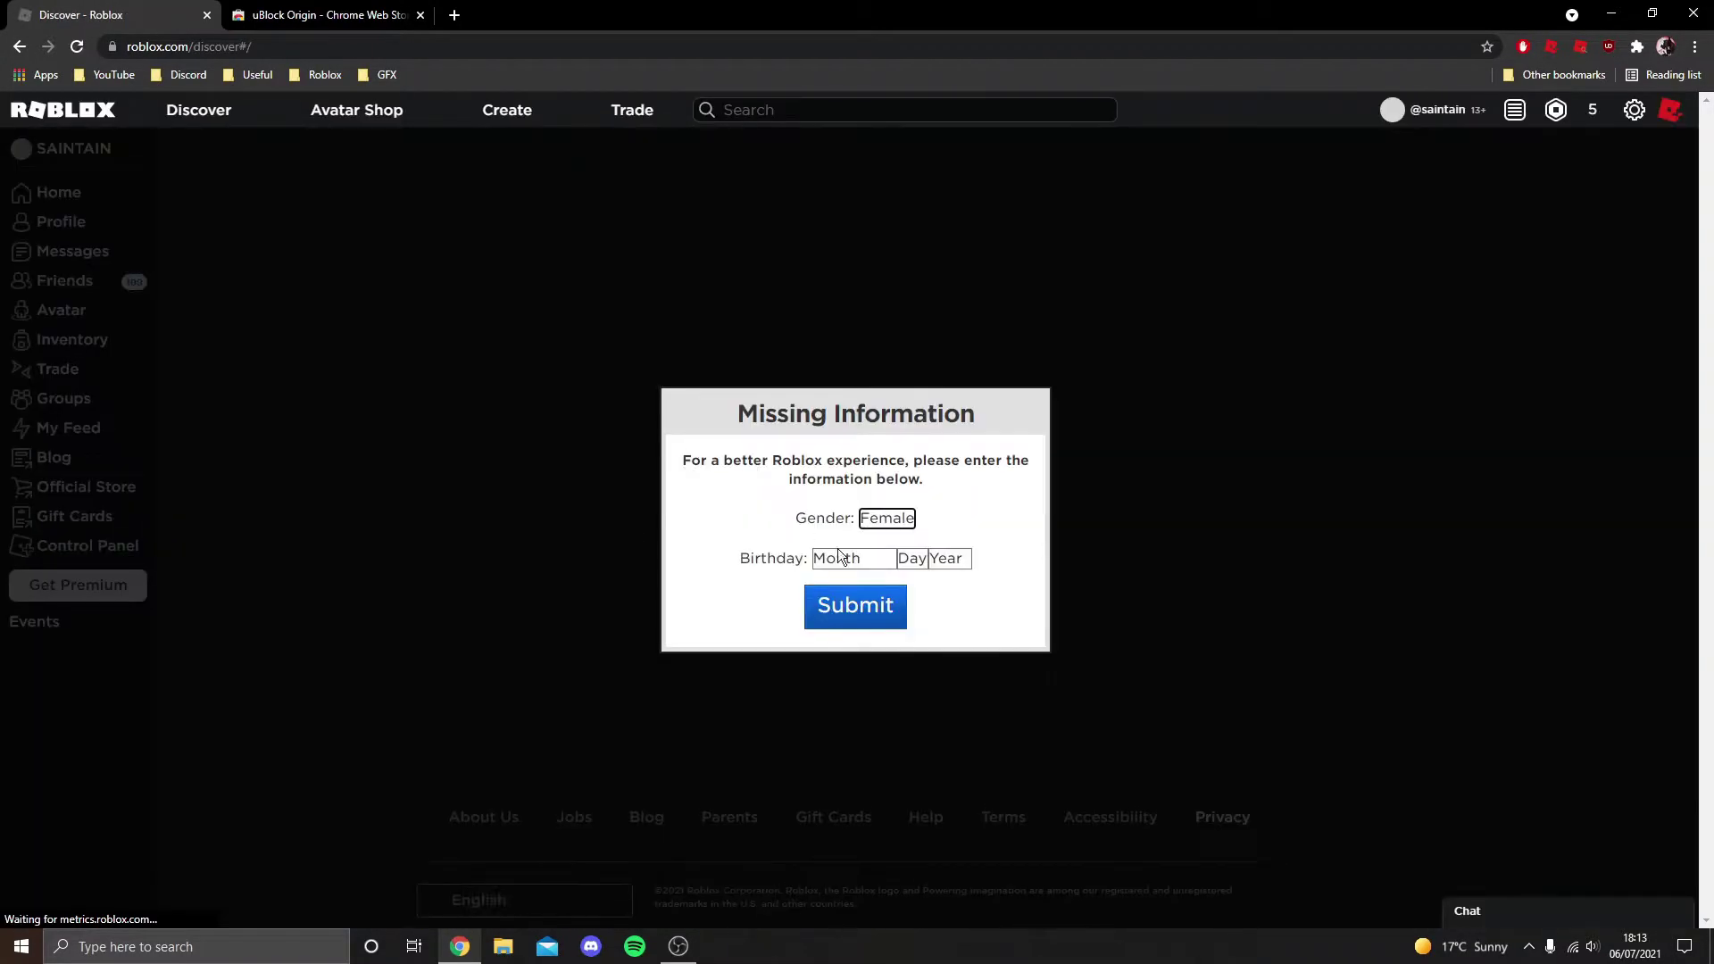
left_click(1609, 46)
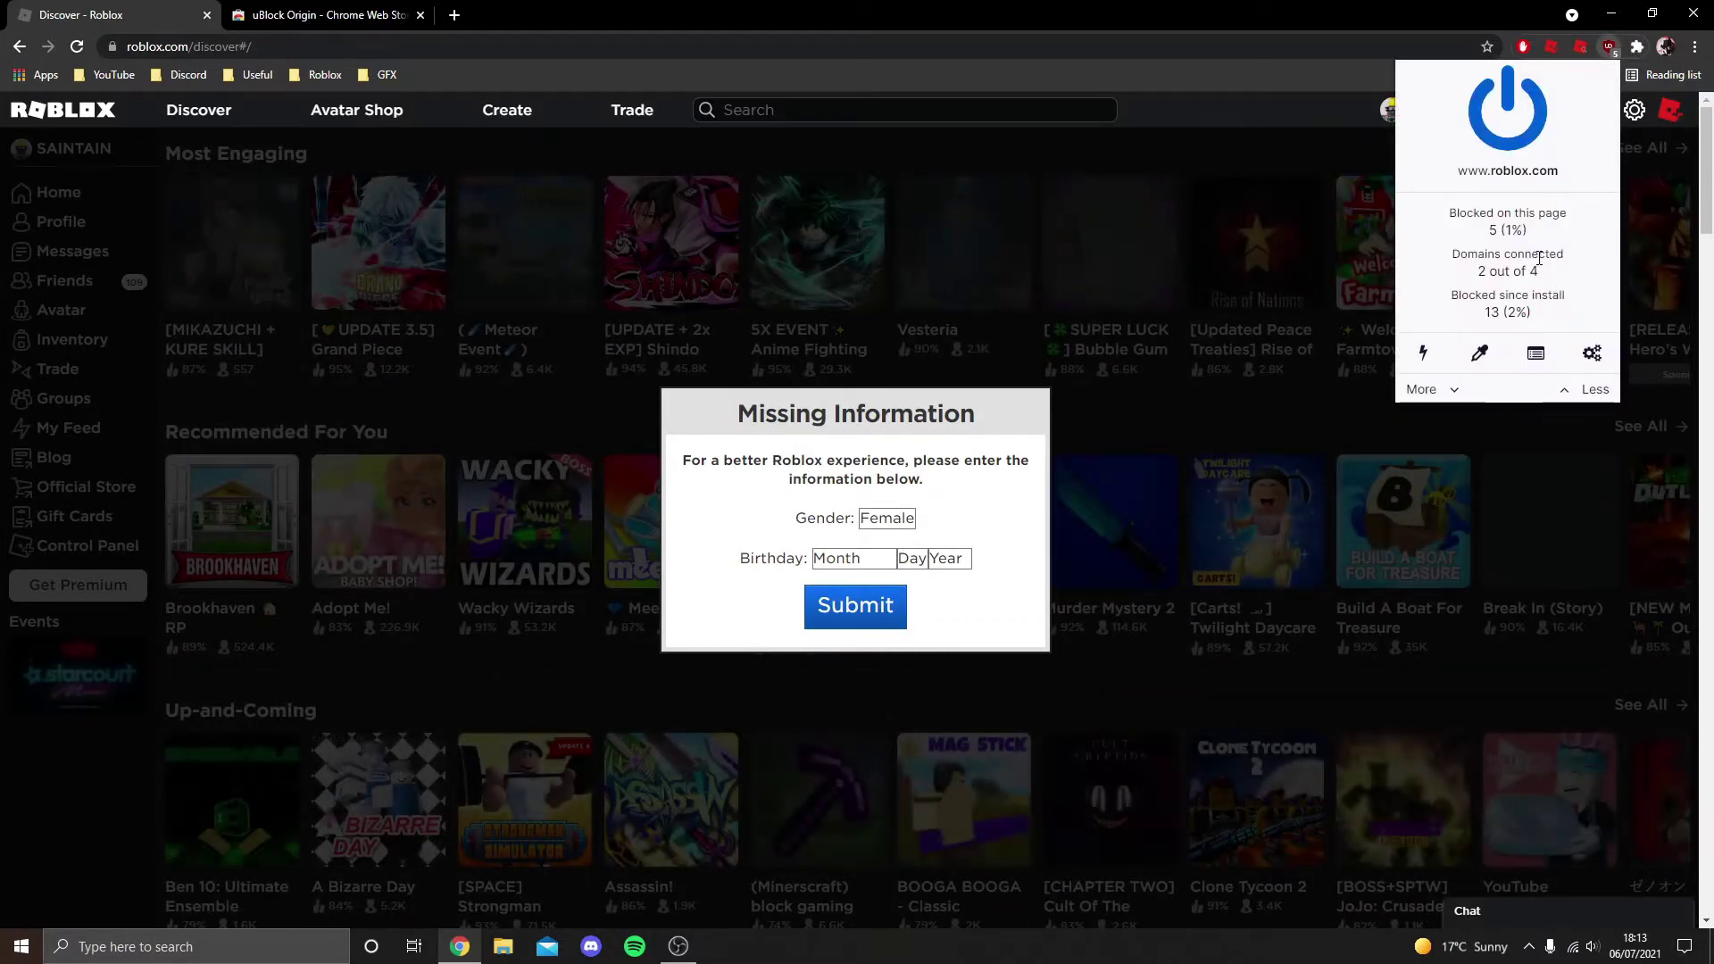
- Pick the Missing Information popup with uBlock's element picker and create its hiding filter
left_click(1480, 354)
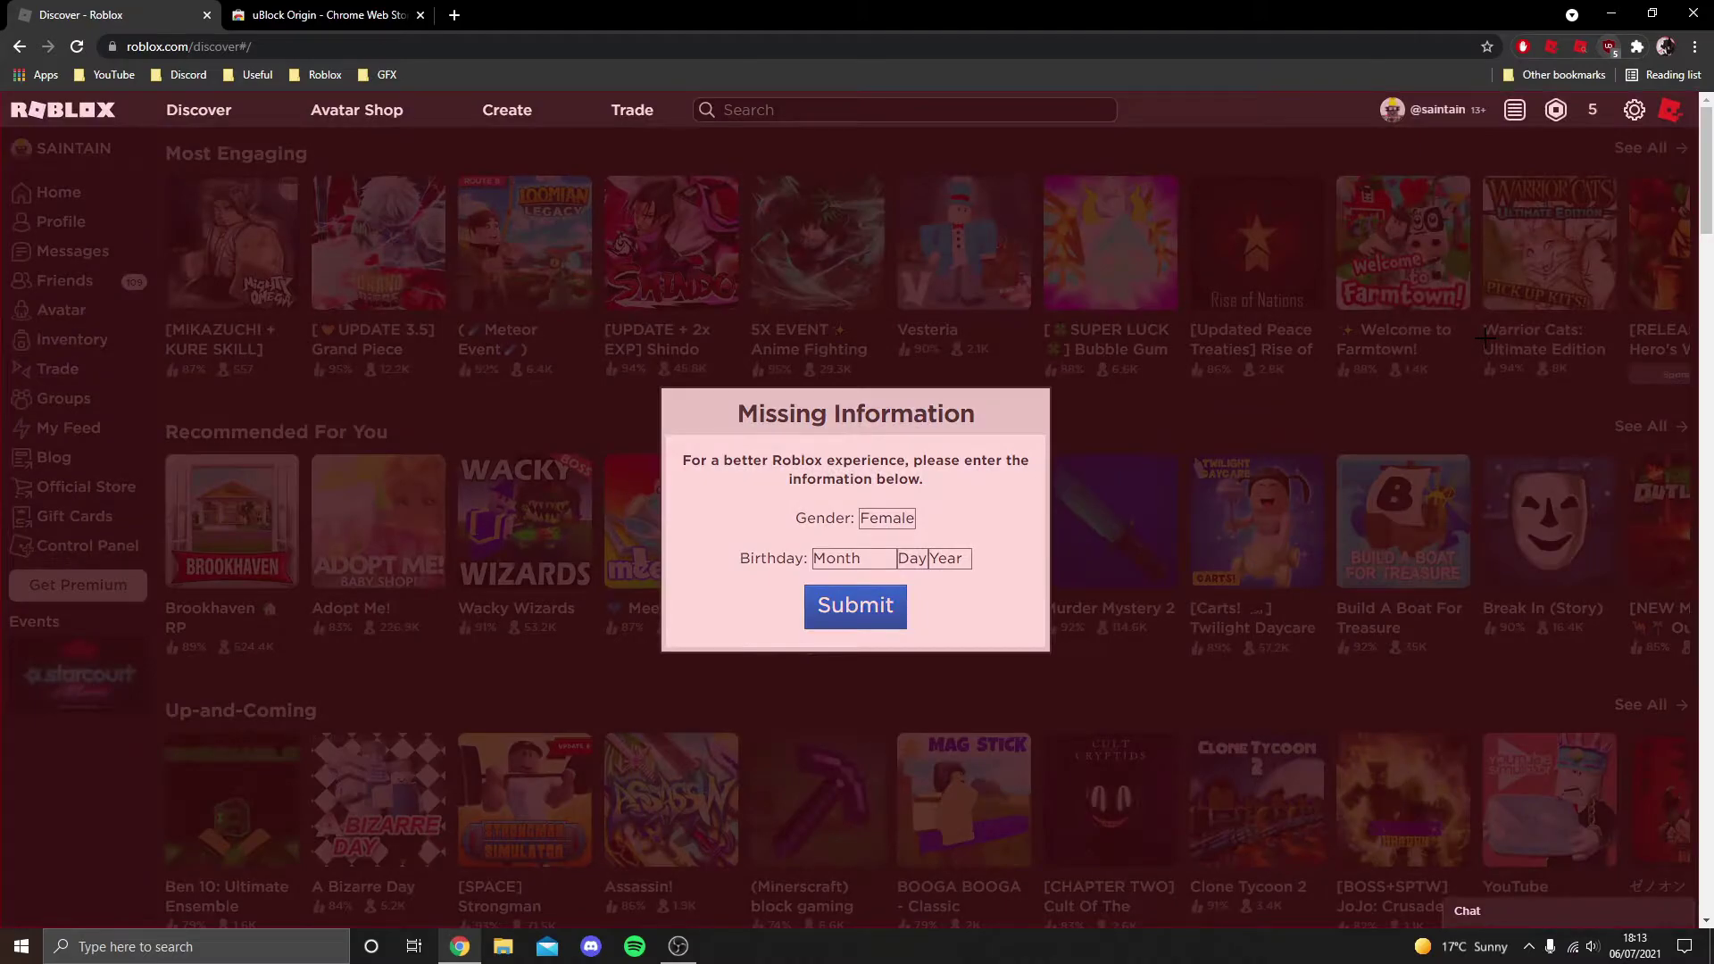
left_click(1425, 438)
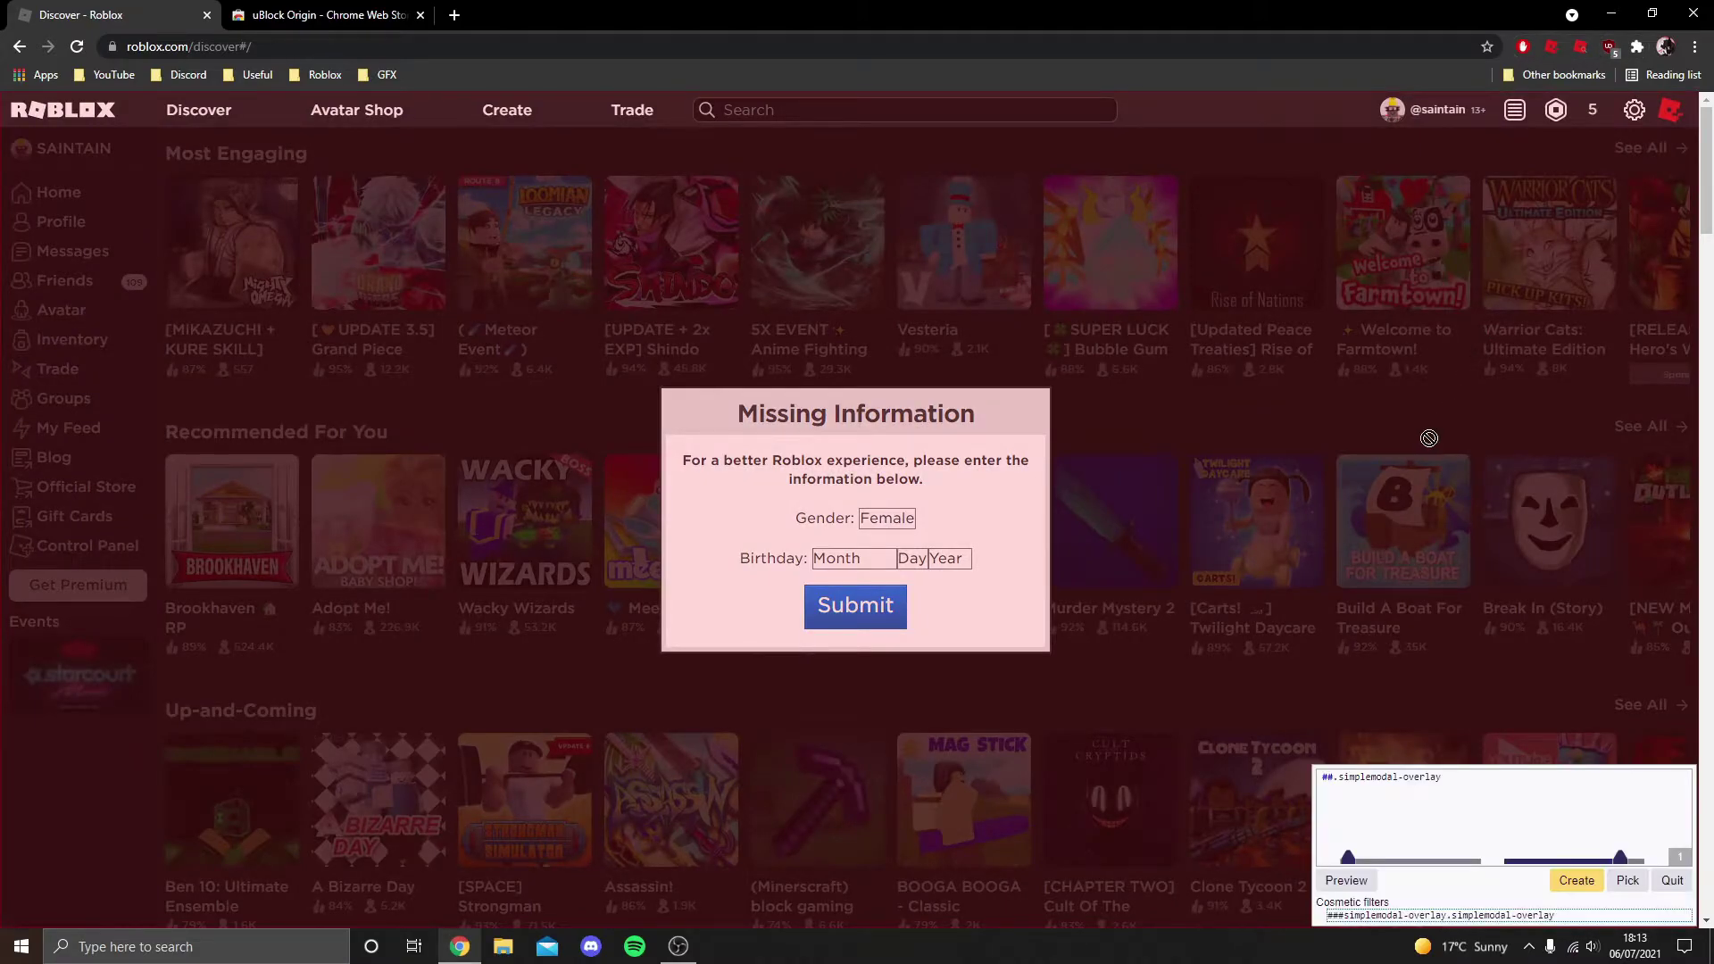
left_click(1627, 881)
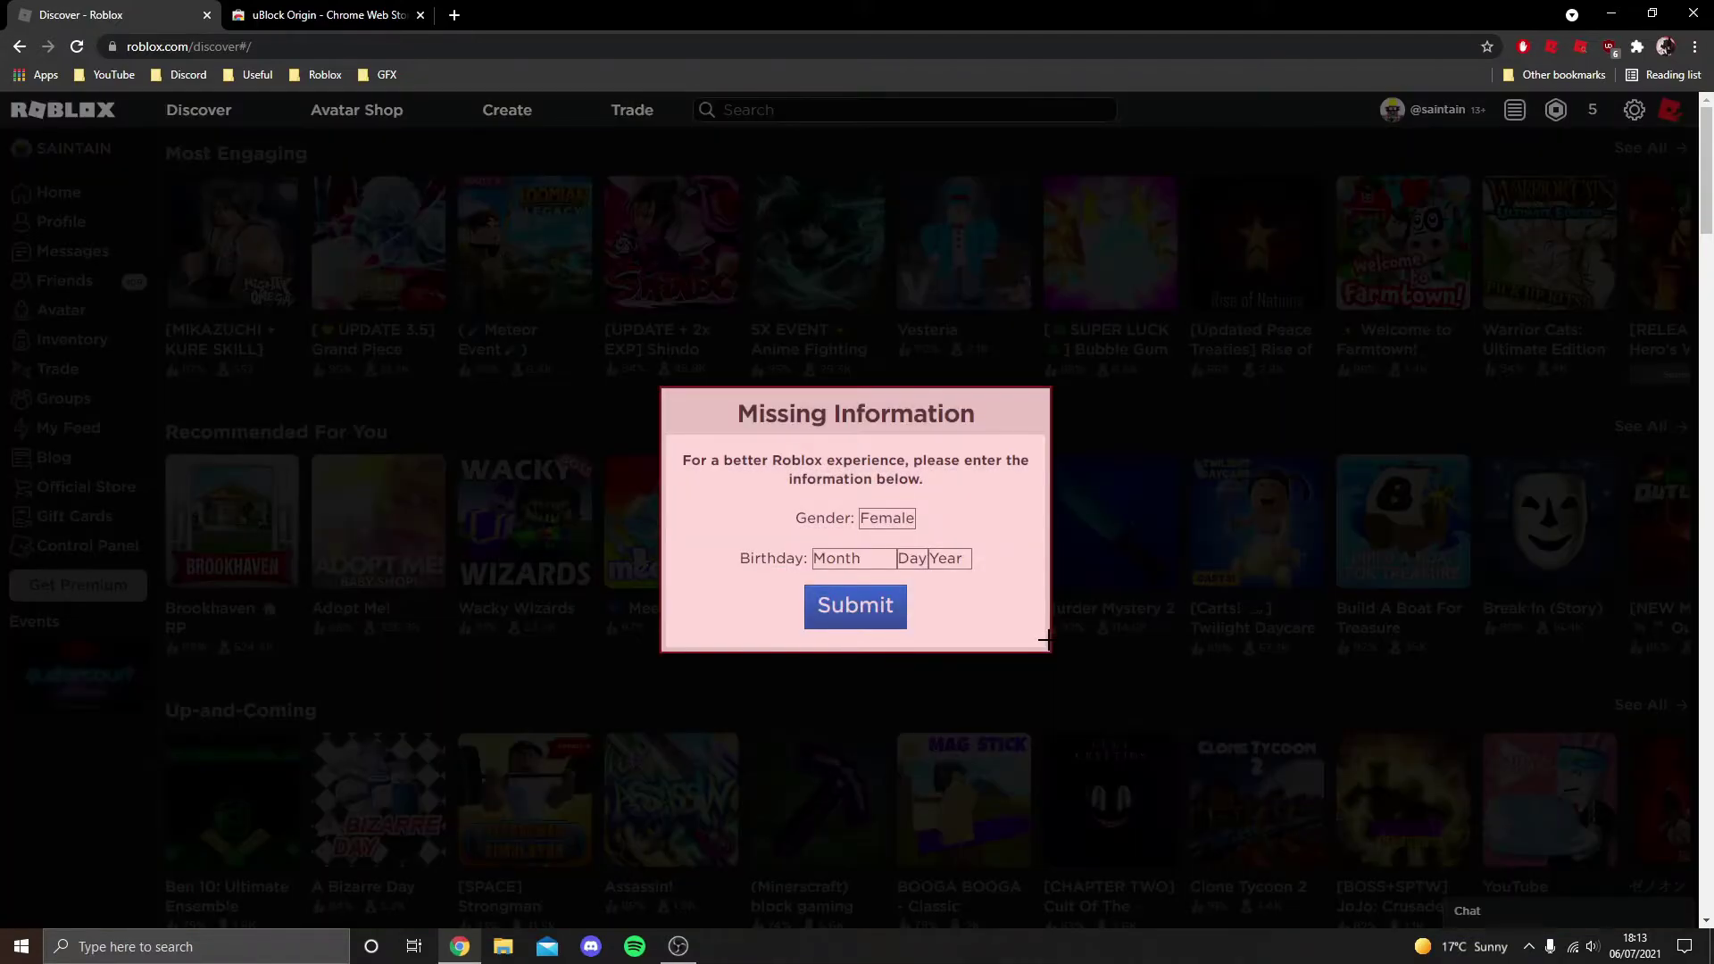
left_click(1045, 640)
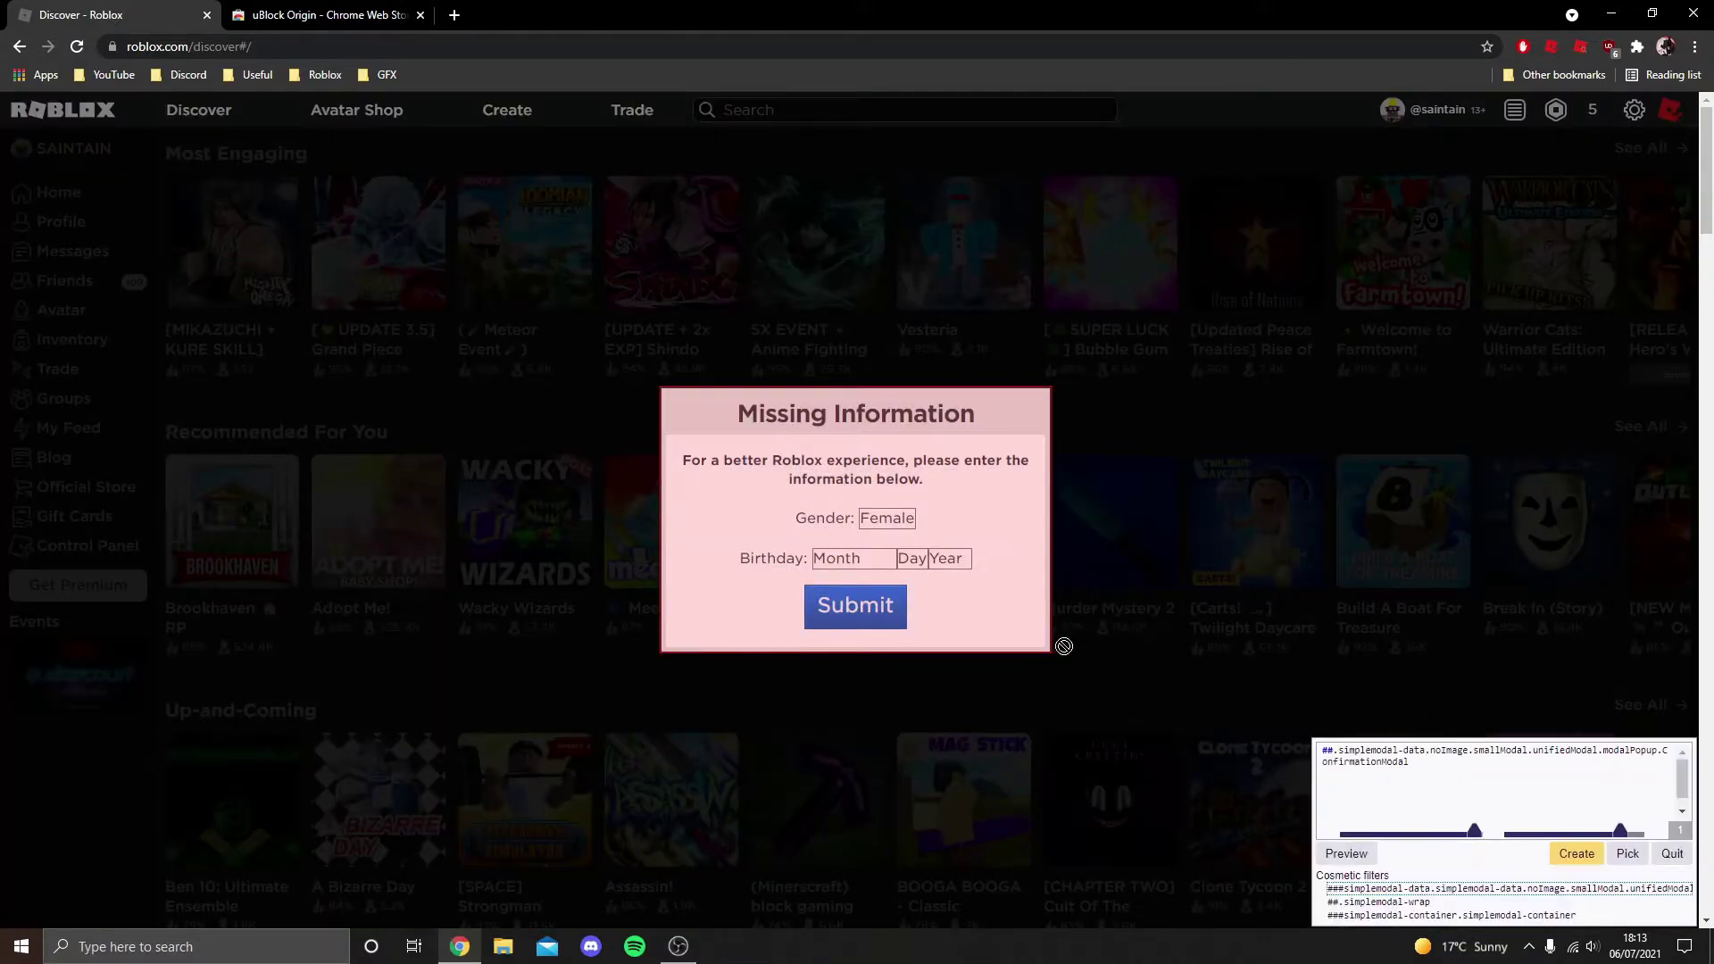
left_click(1577, 856)
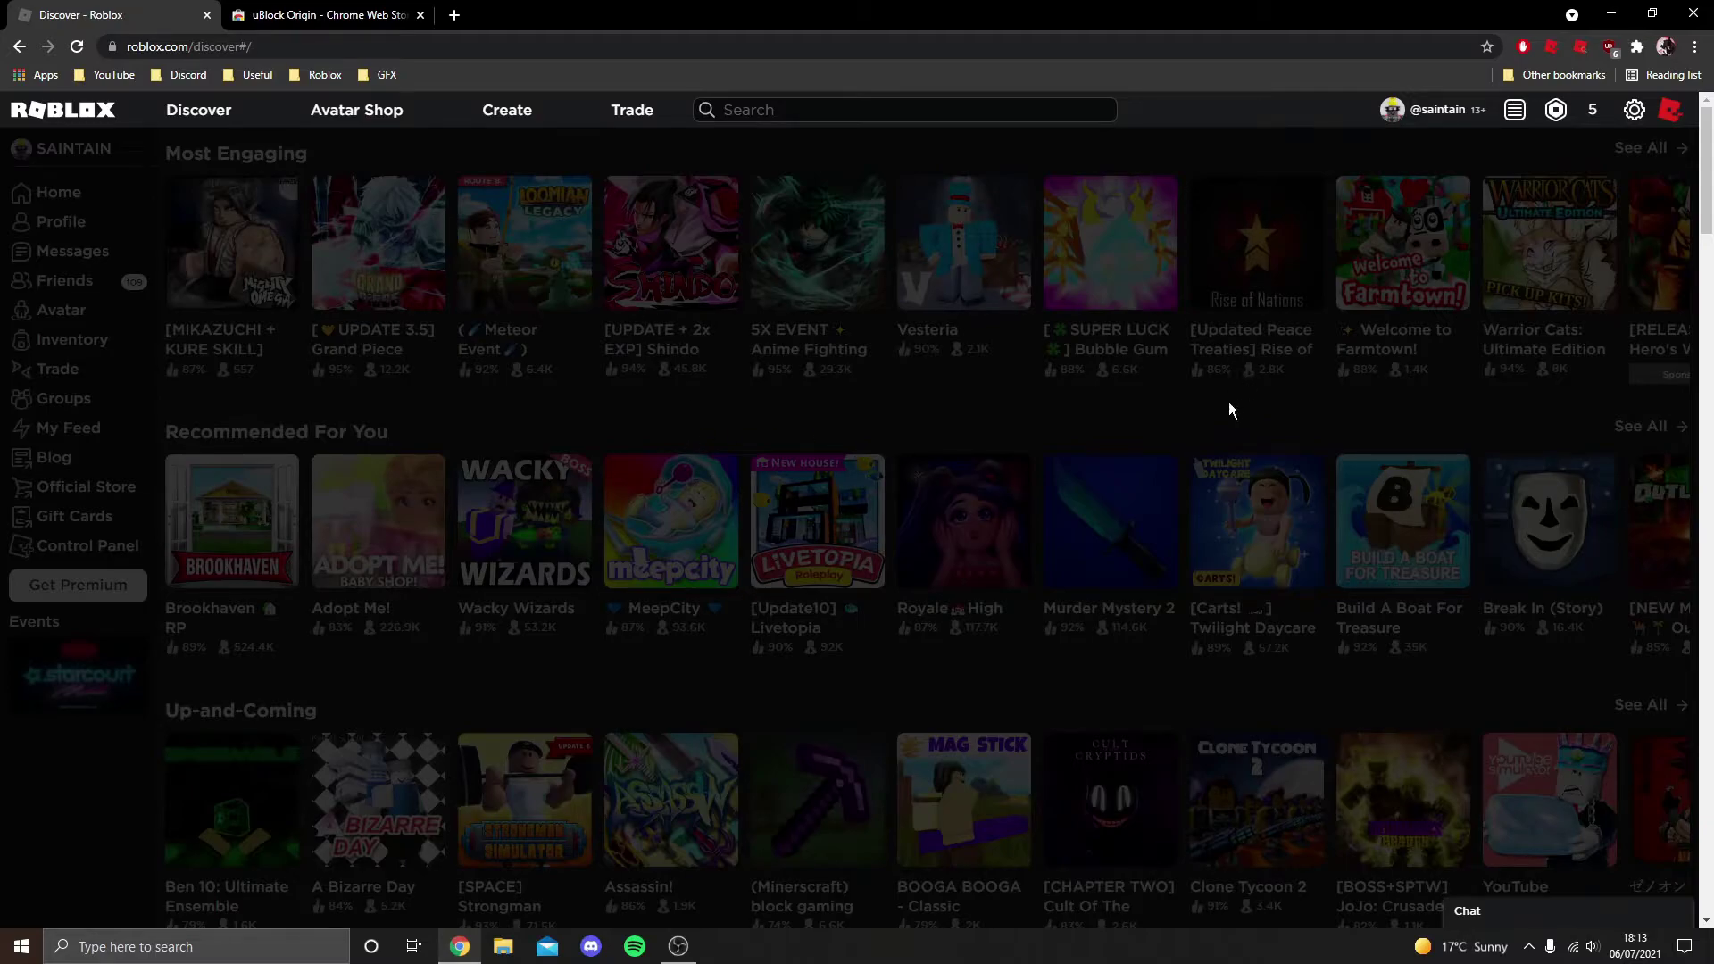
- Reopen uBlock's element picker to target the leftover dark overlay
left_click(1608, 46)
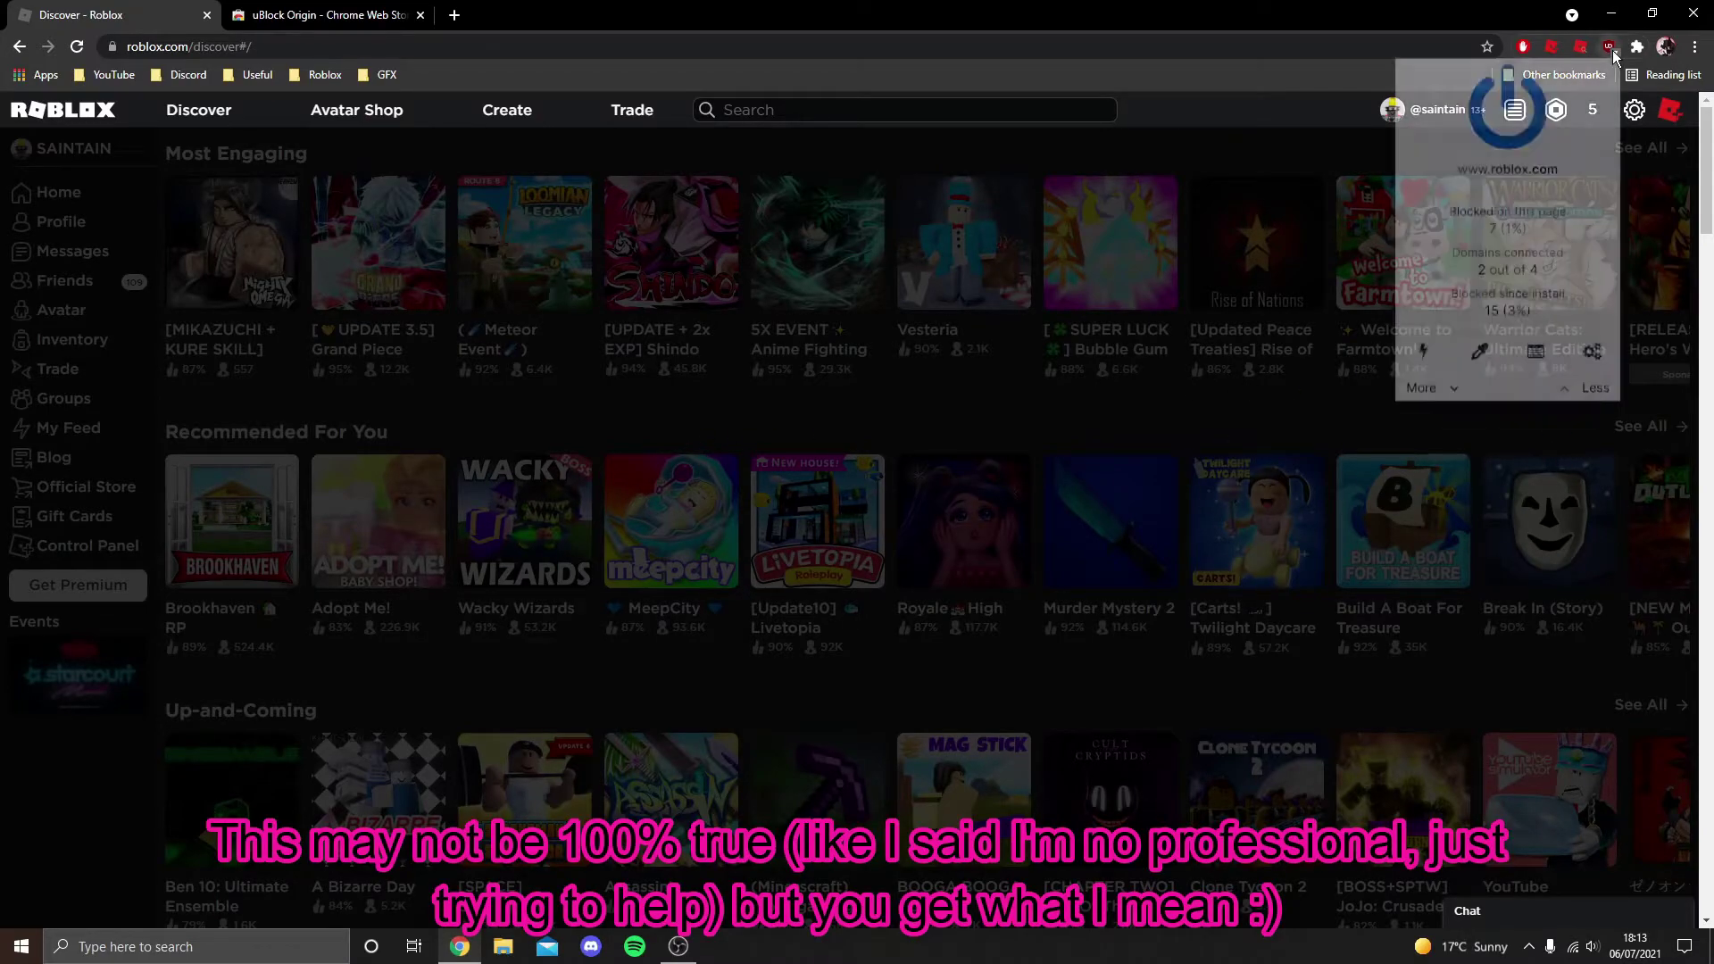
left_click(1481, 354)
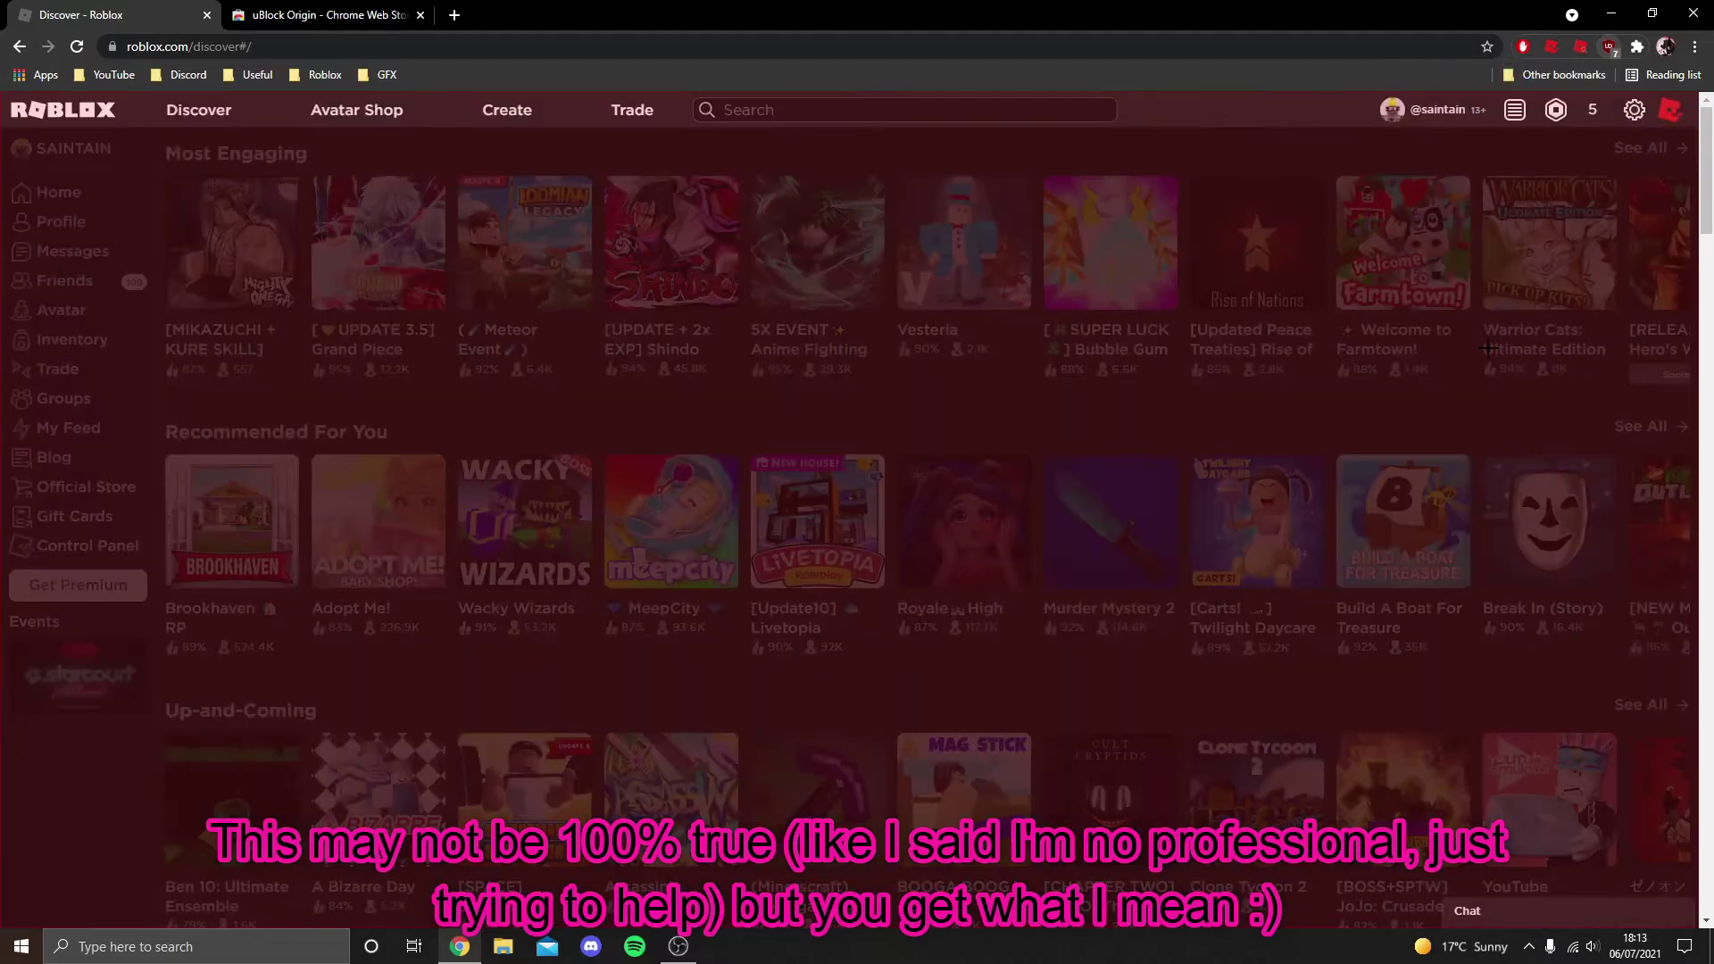
left_click(1185, 483)
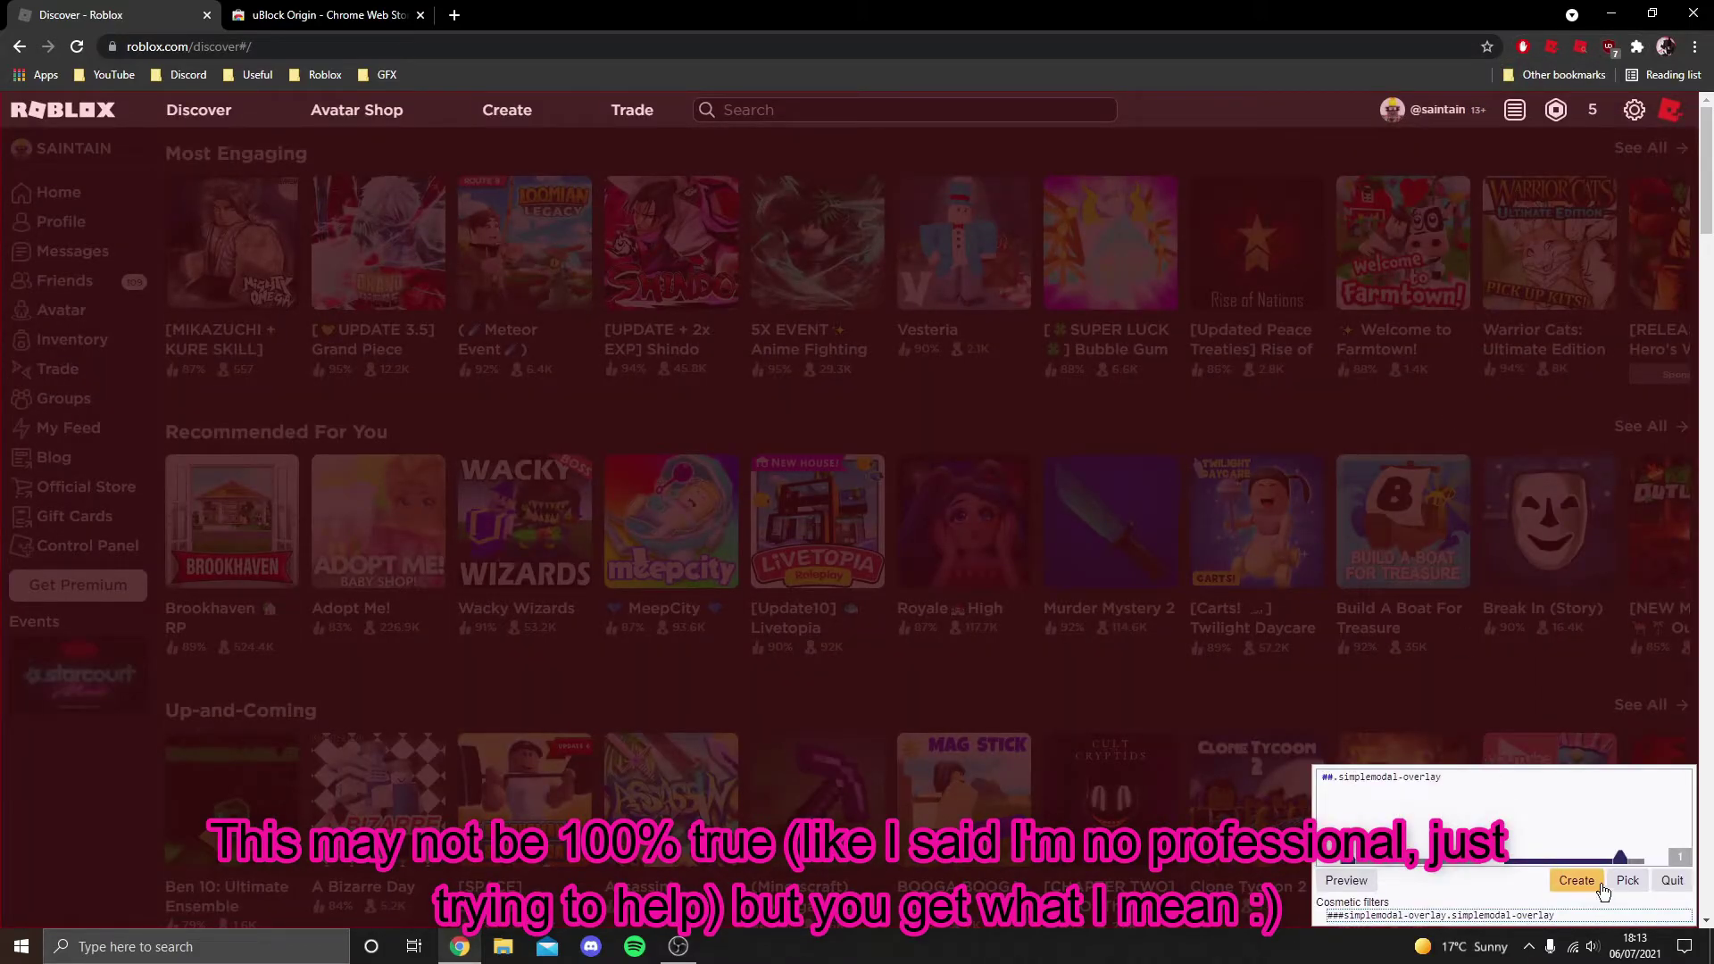
left_click(1624, 882)
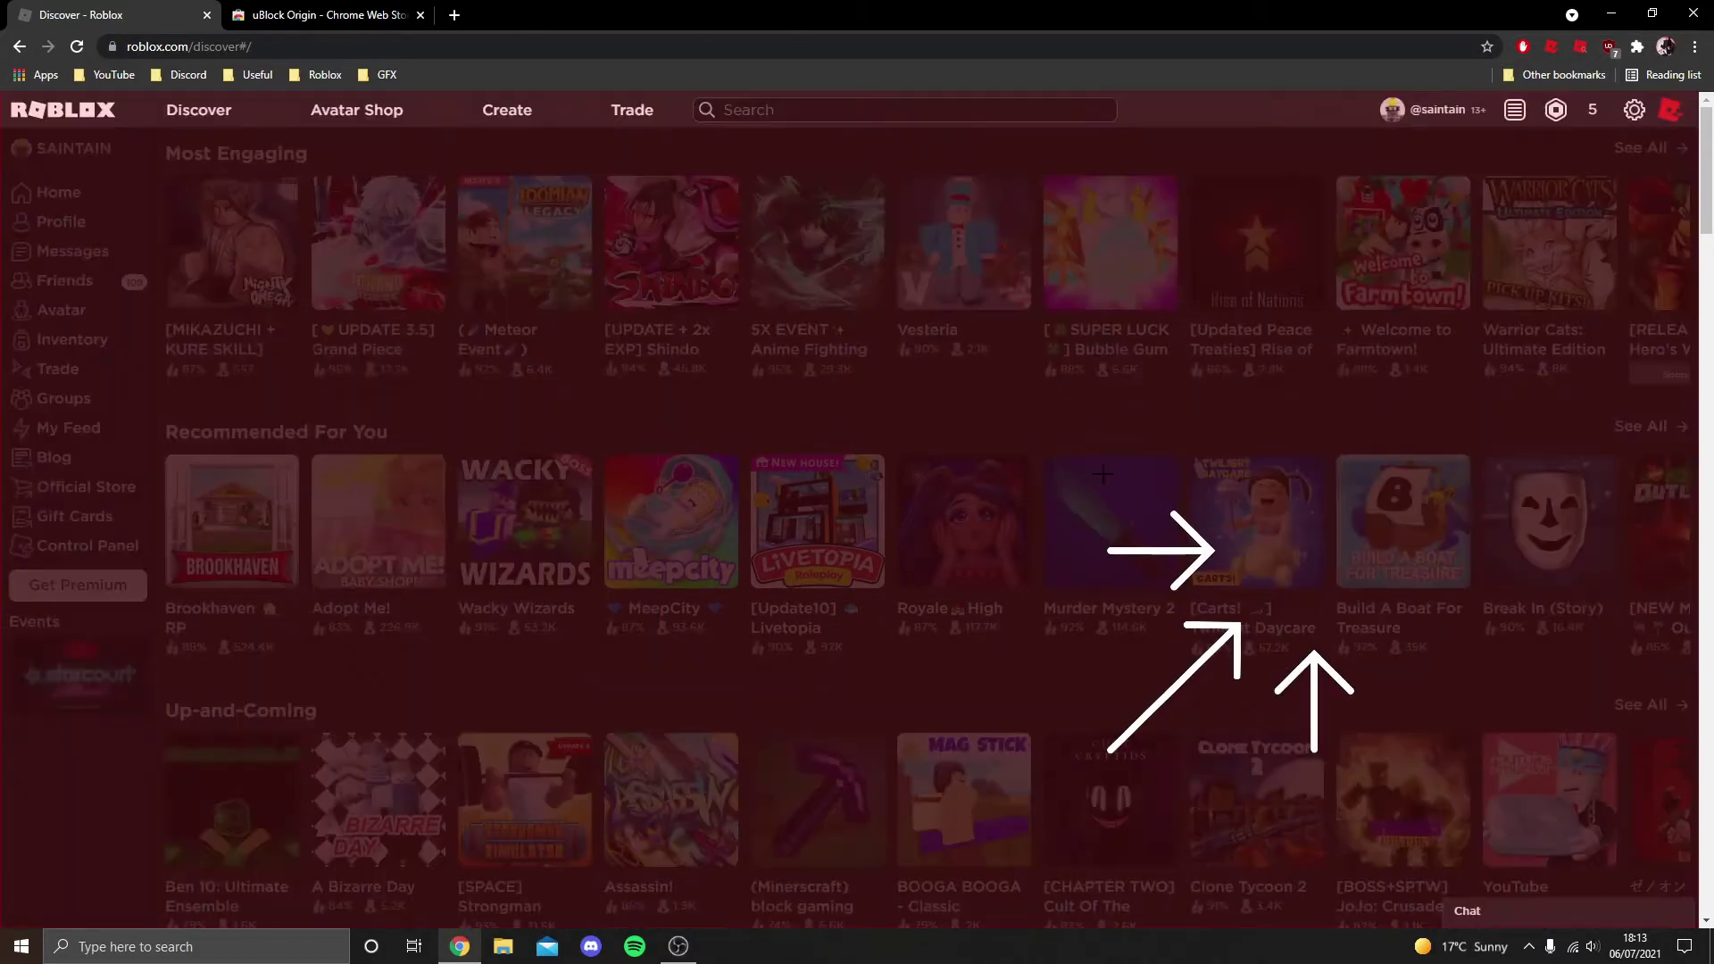
- Create the ##.simplemodal-overlay filter and check the Roblox Home page
left_click(1187, 572)
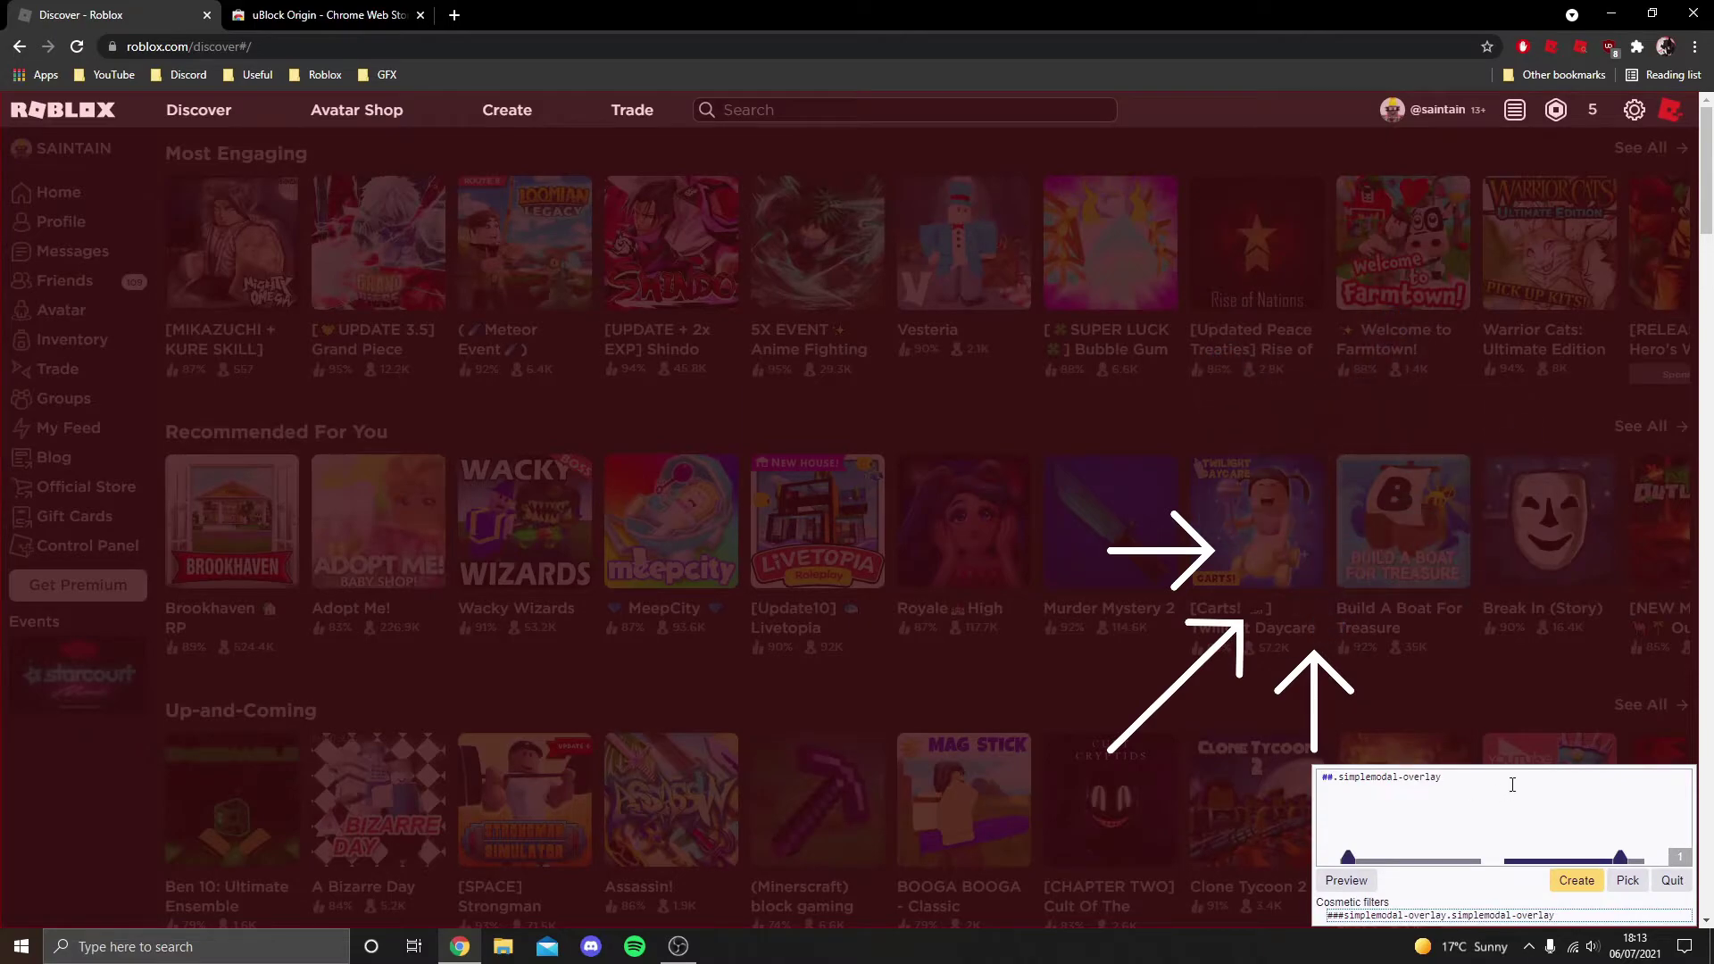
left_click(1576, 881)
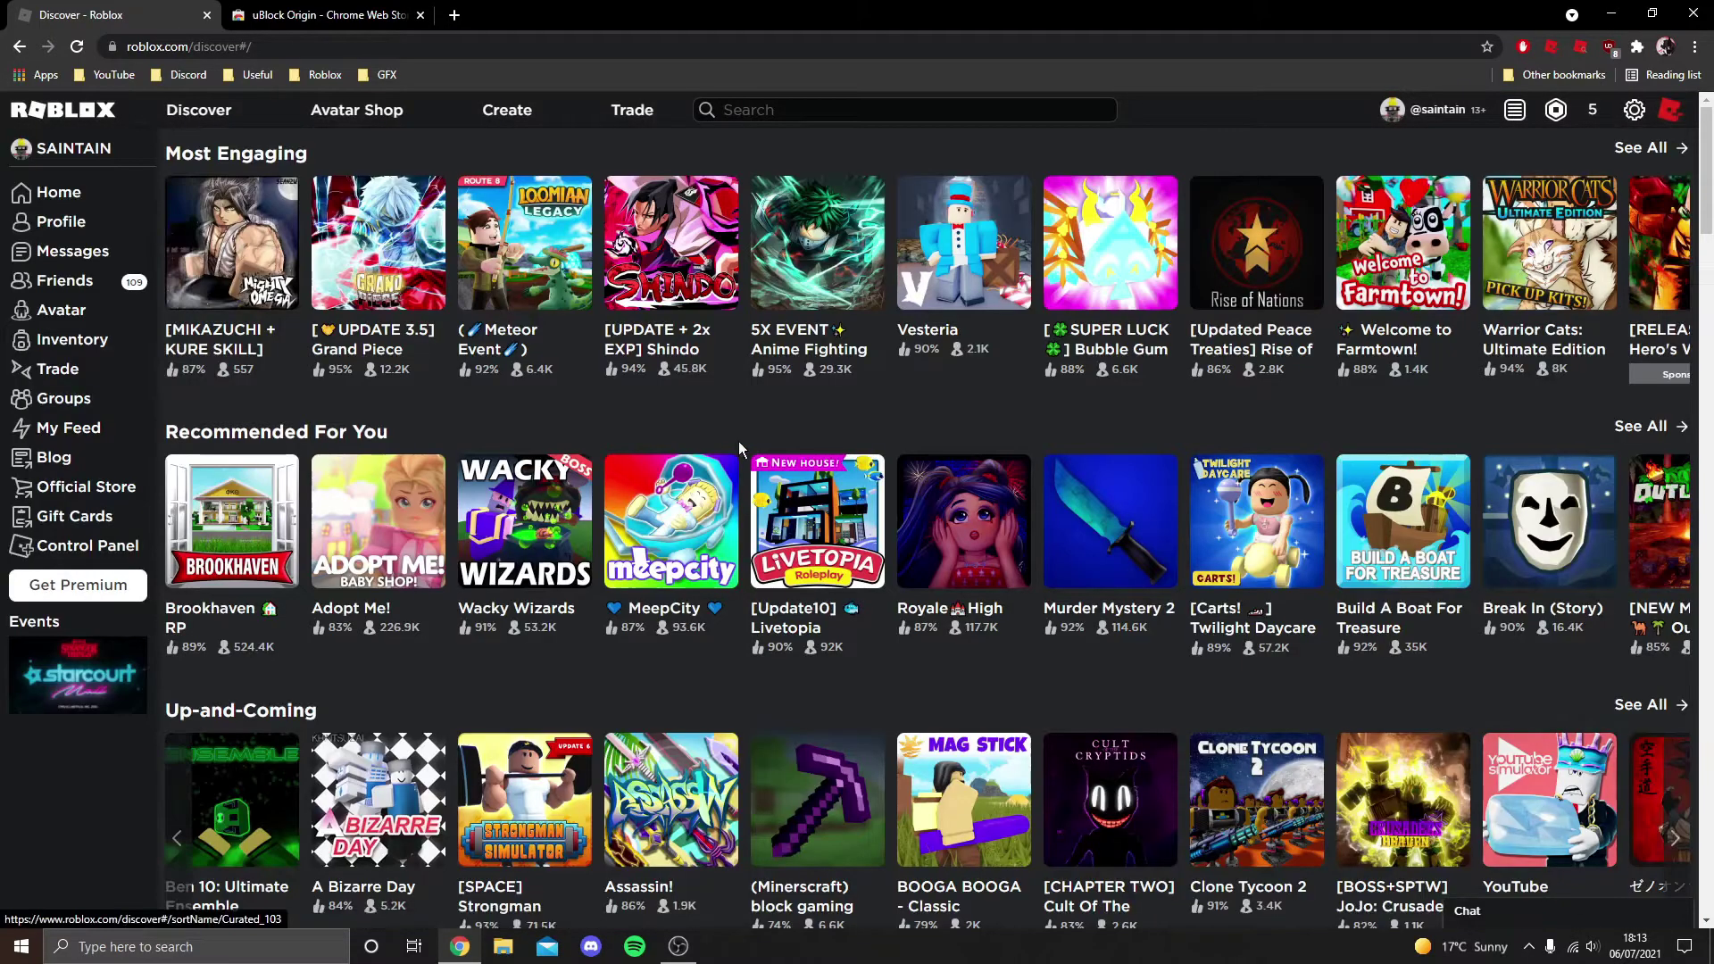
left_click(58, 192)
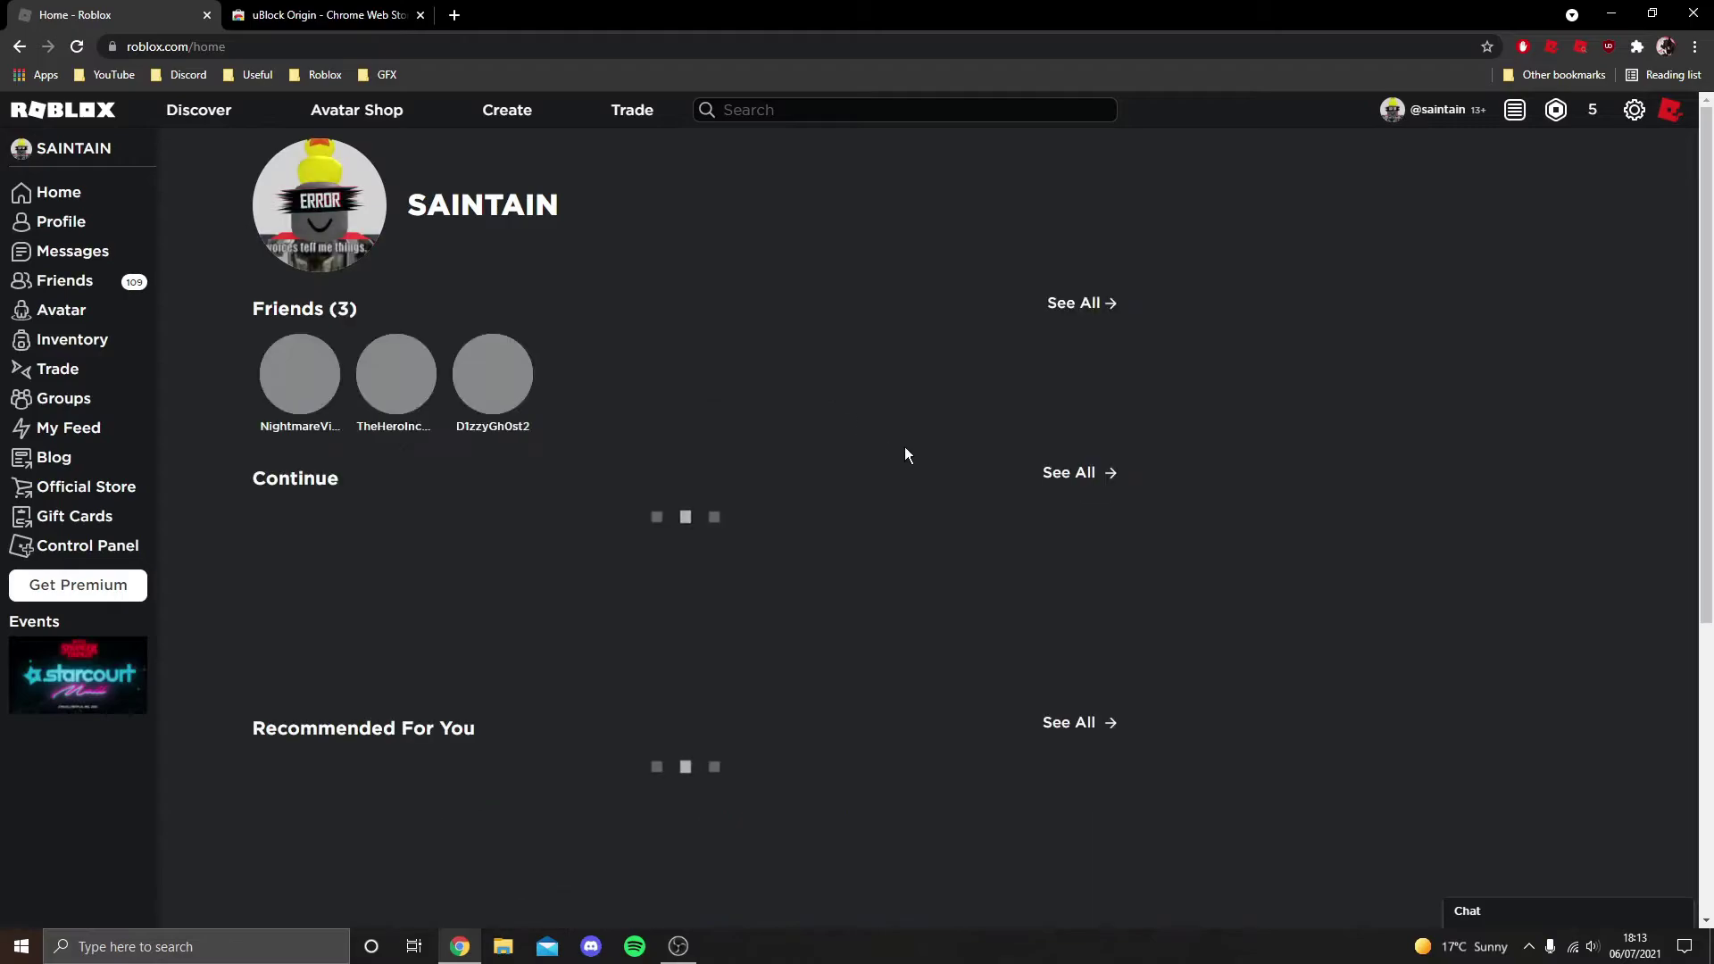
scroll(1150, 389, "down", 4)
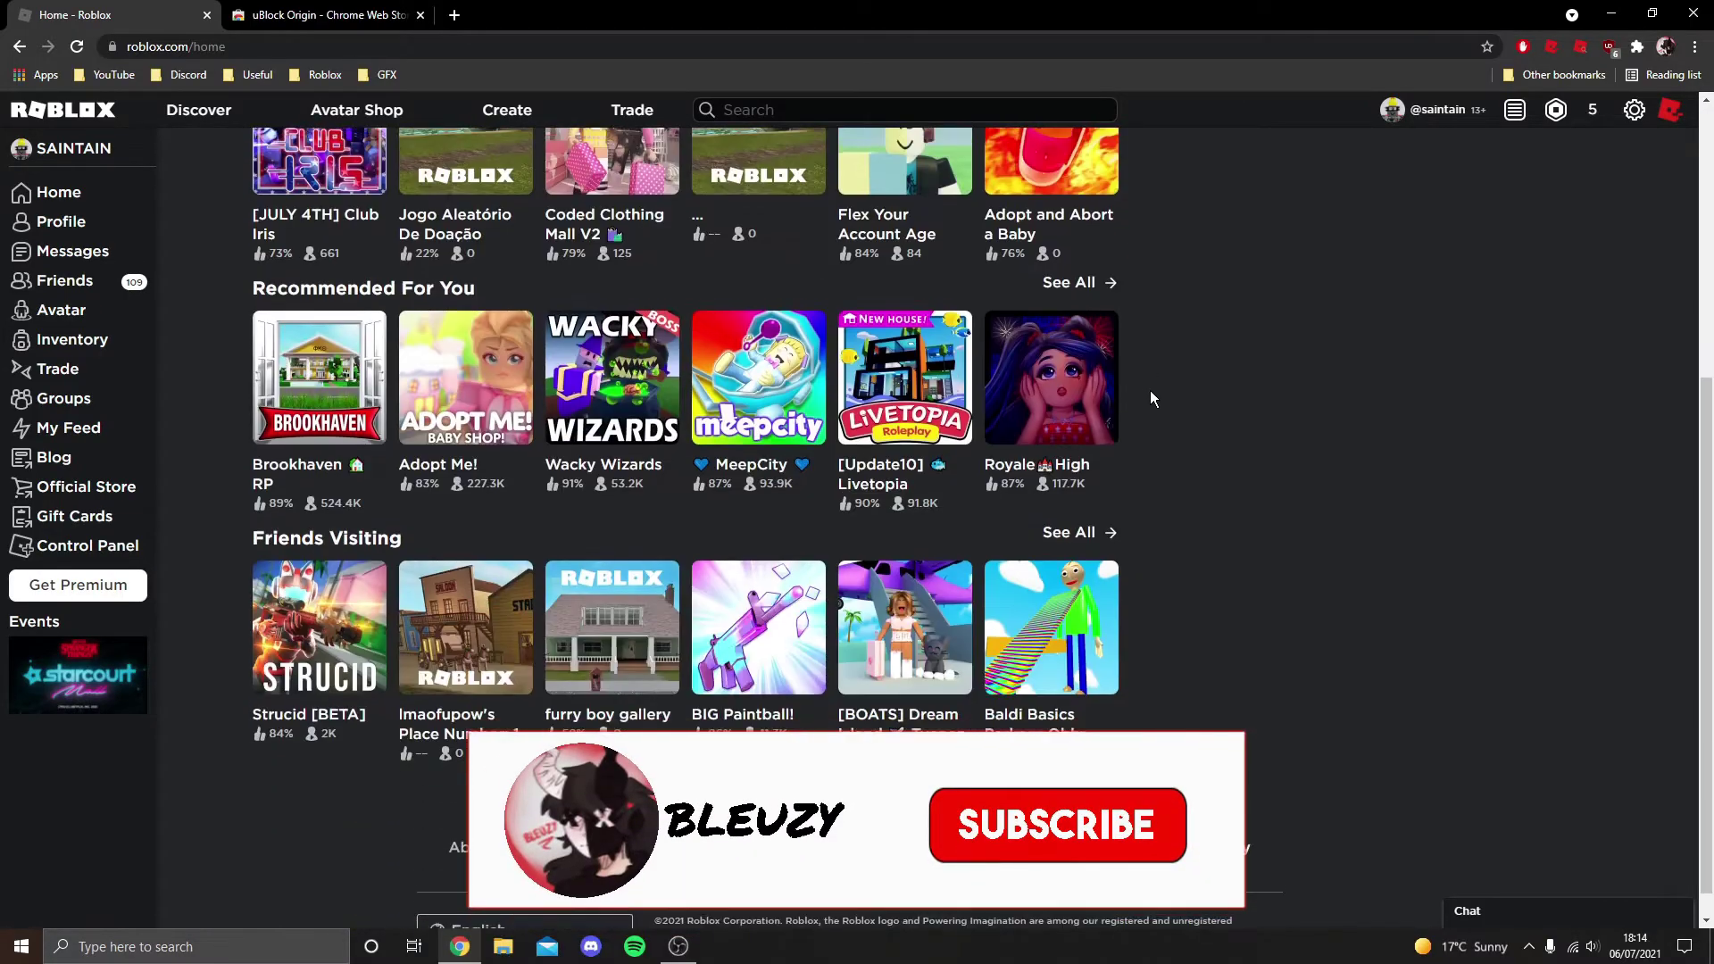
scroll(1150, 389, "up", 4)
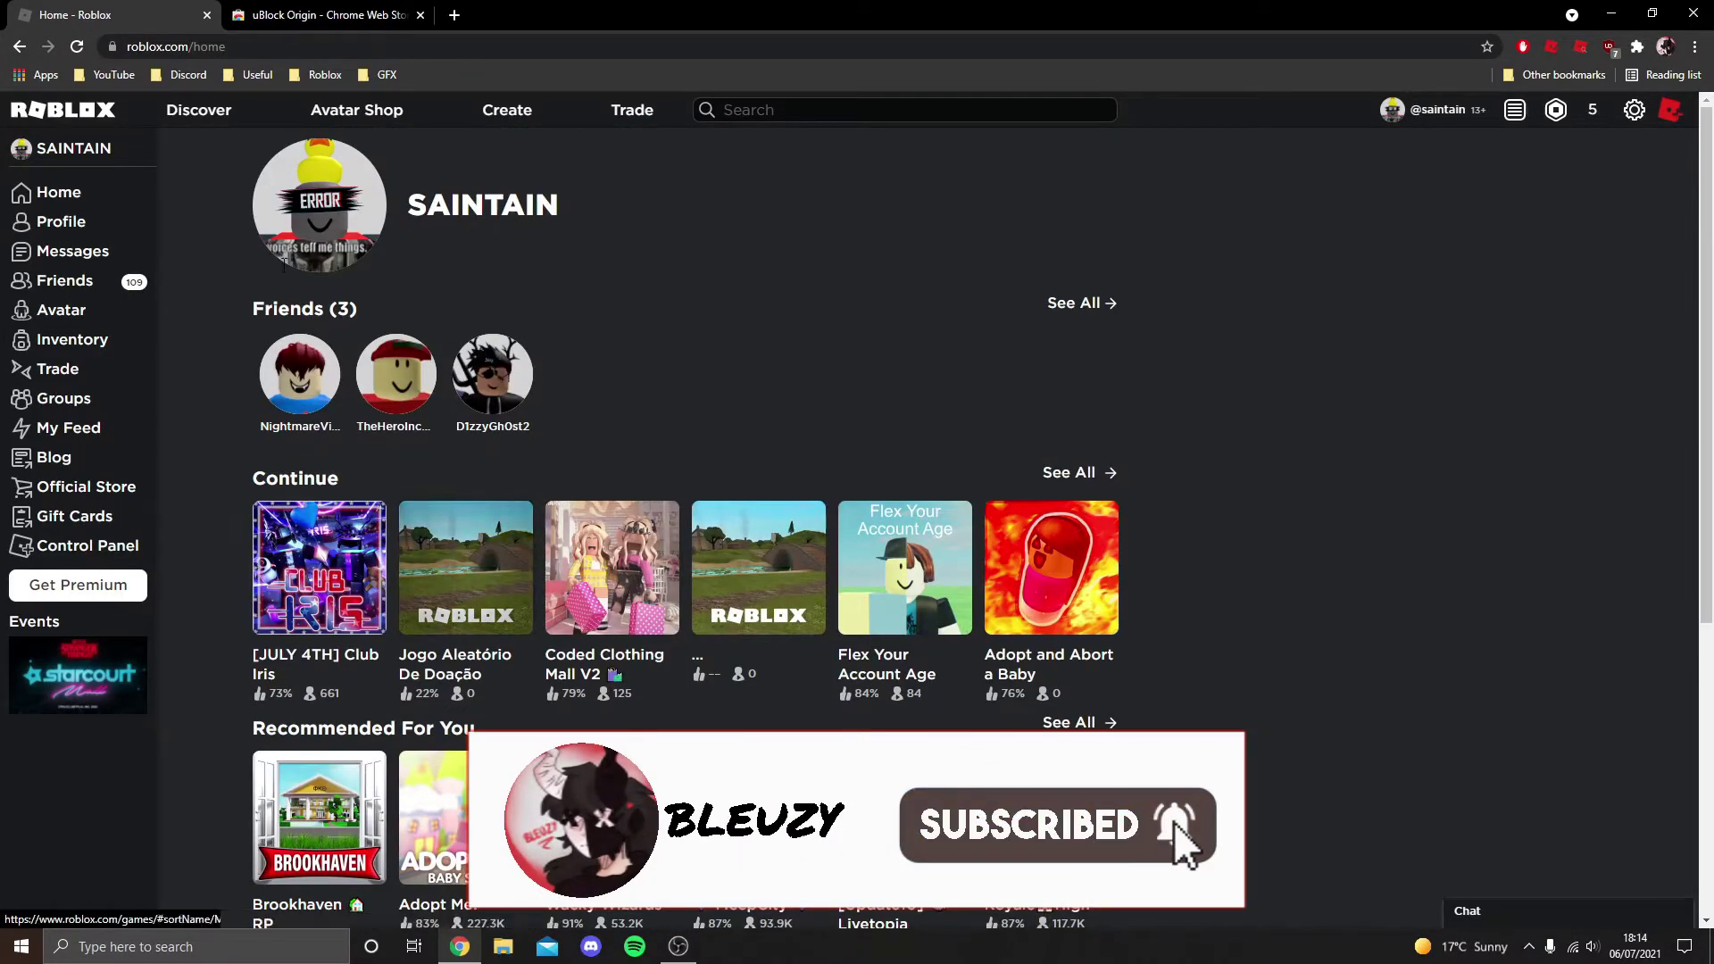
- Visit the Profile, Discover and Assassin! game pages, then return Home
left_click(85, 220)
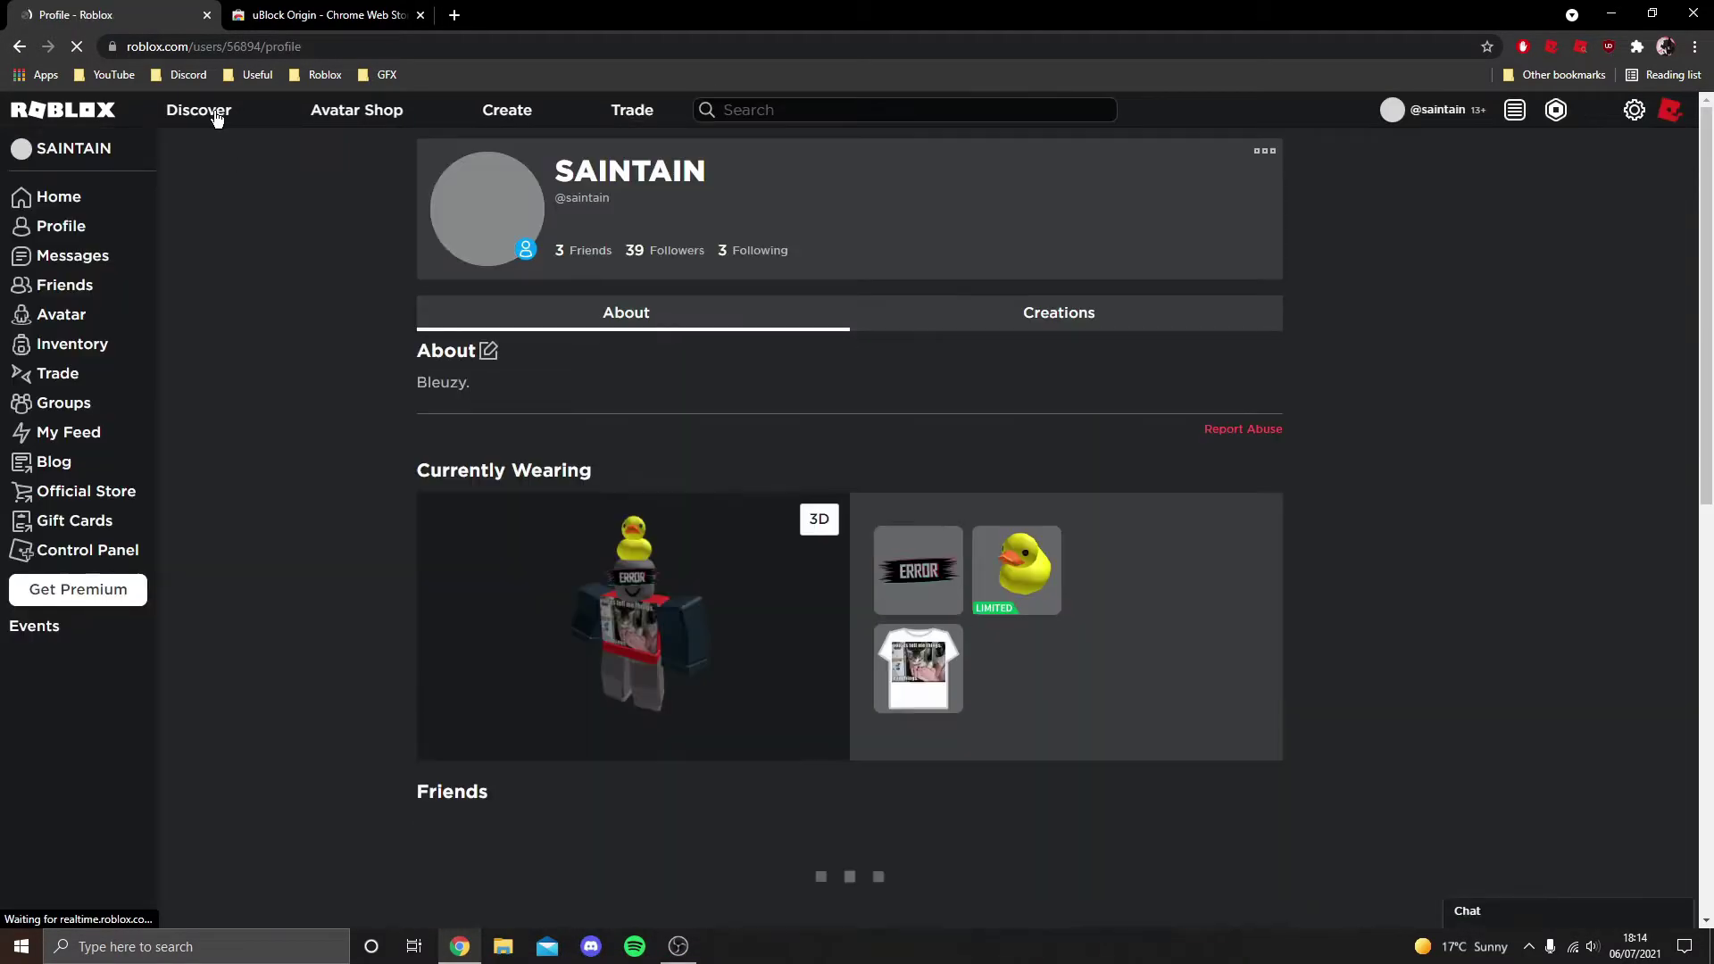
left_click(216, 117)
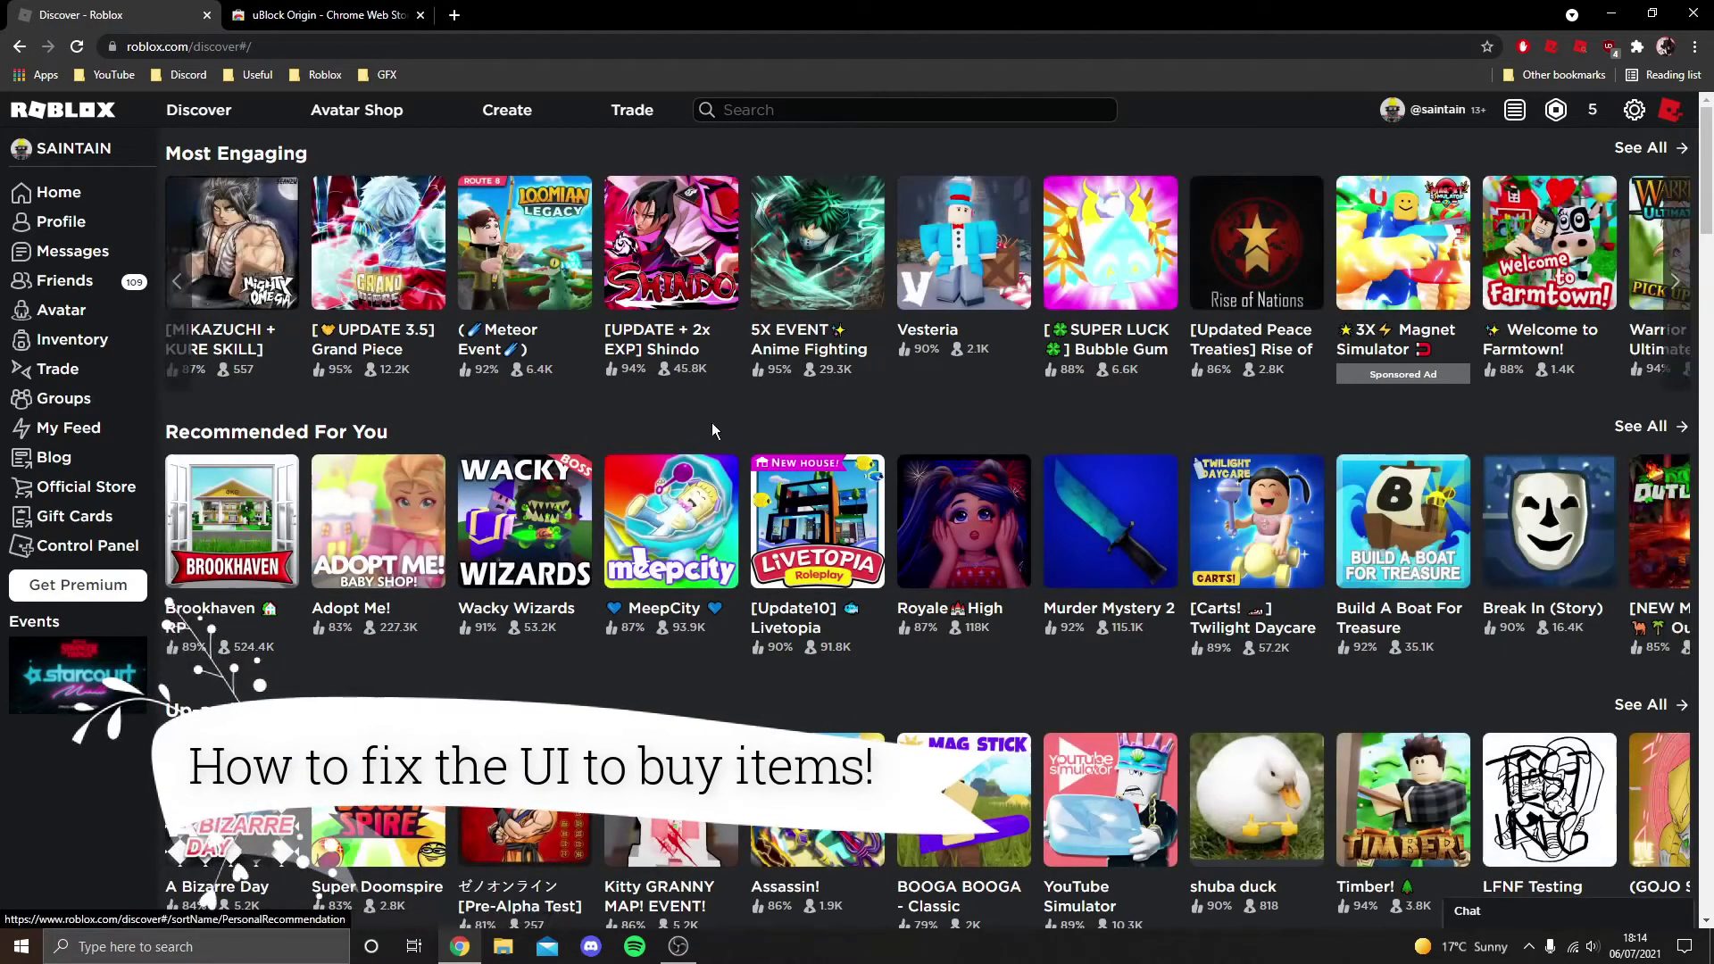
scroll(759, 411, "down", 5)
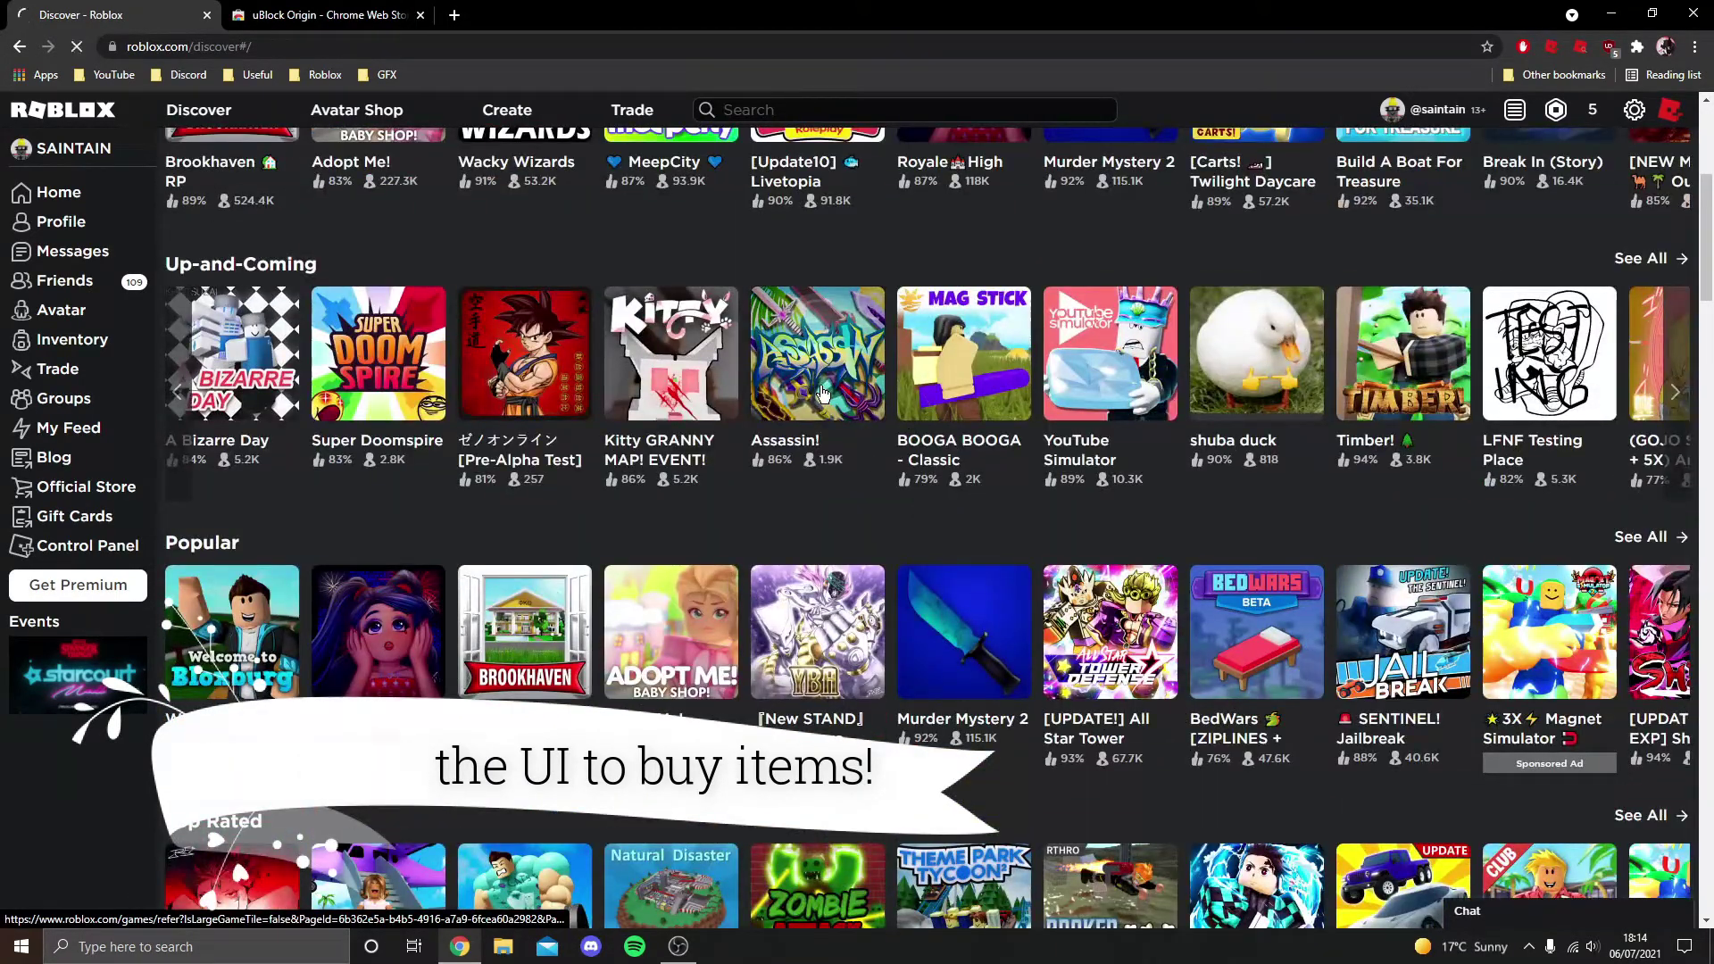
left_click(822, 394)
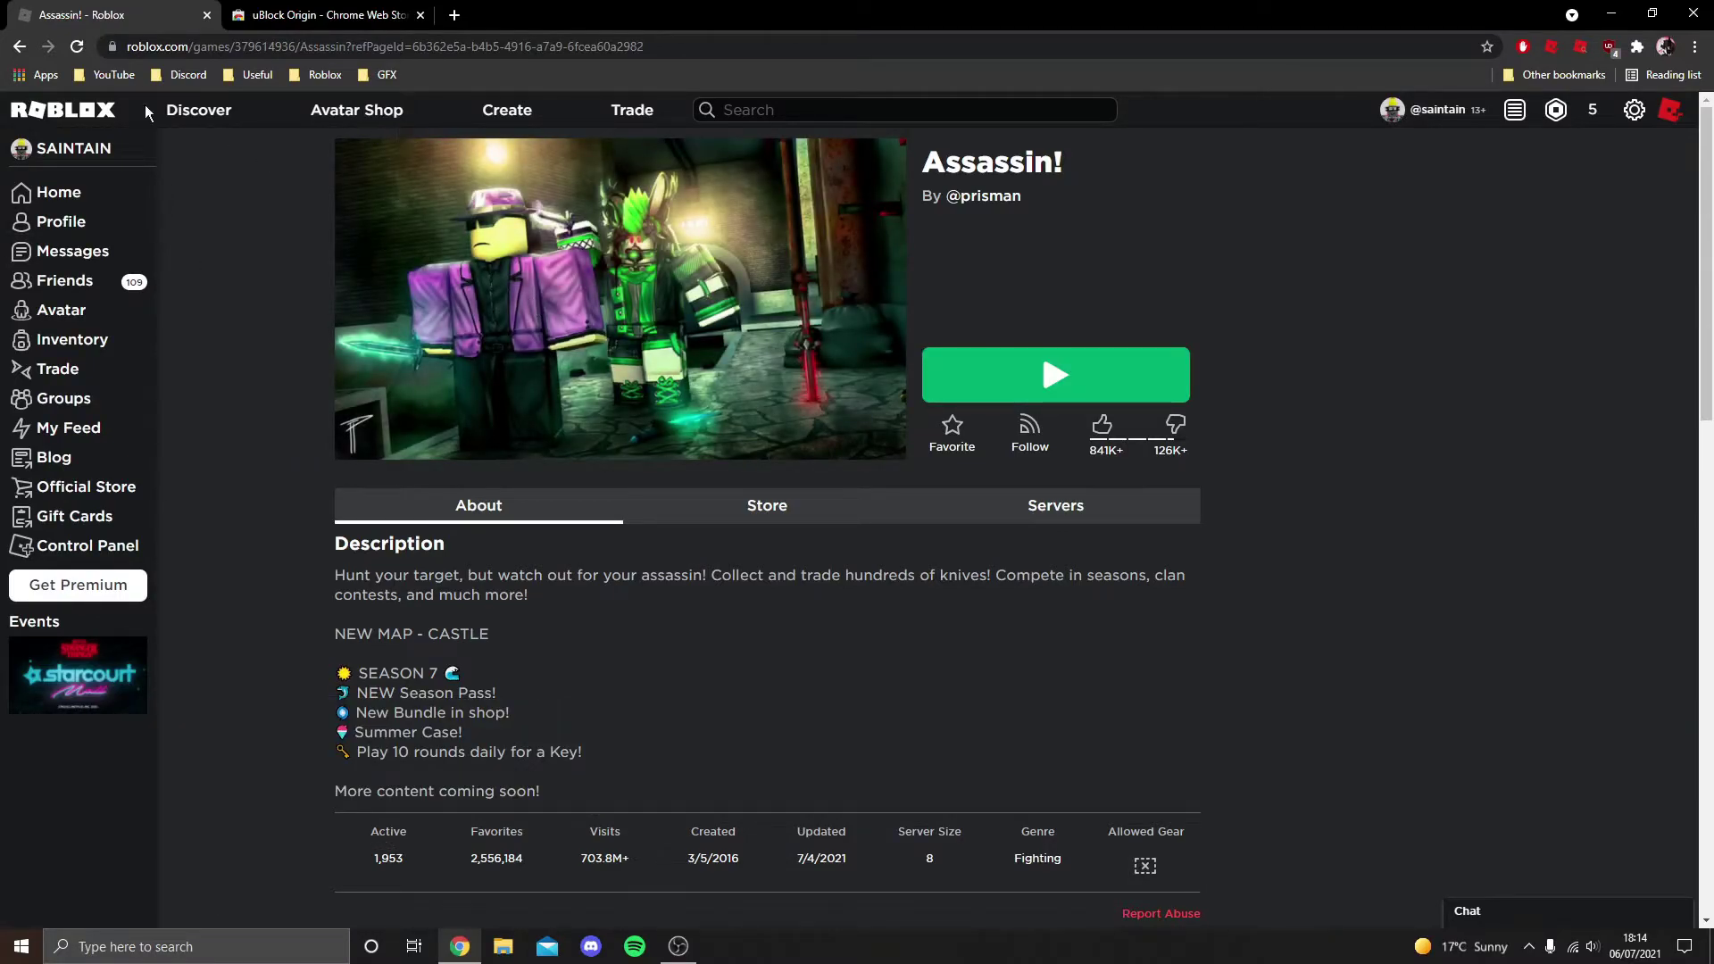
left_click(58, 203)
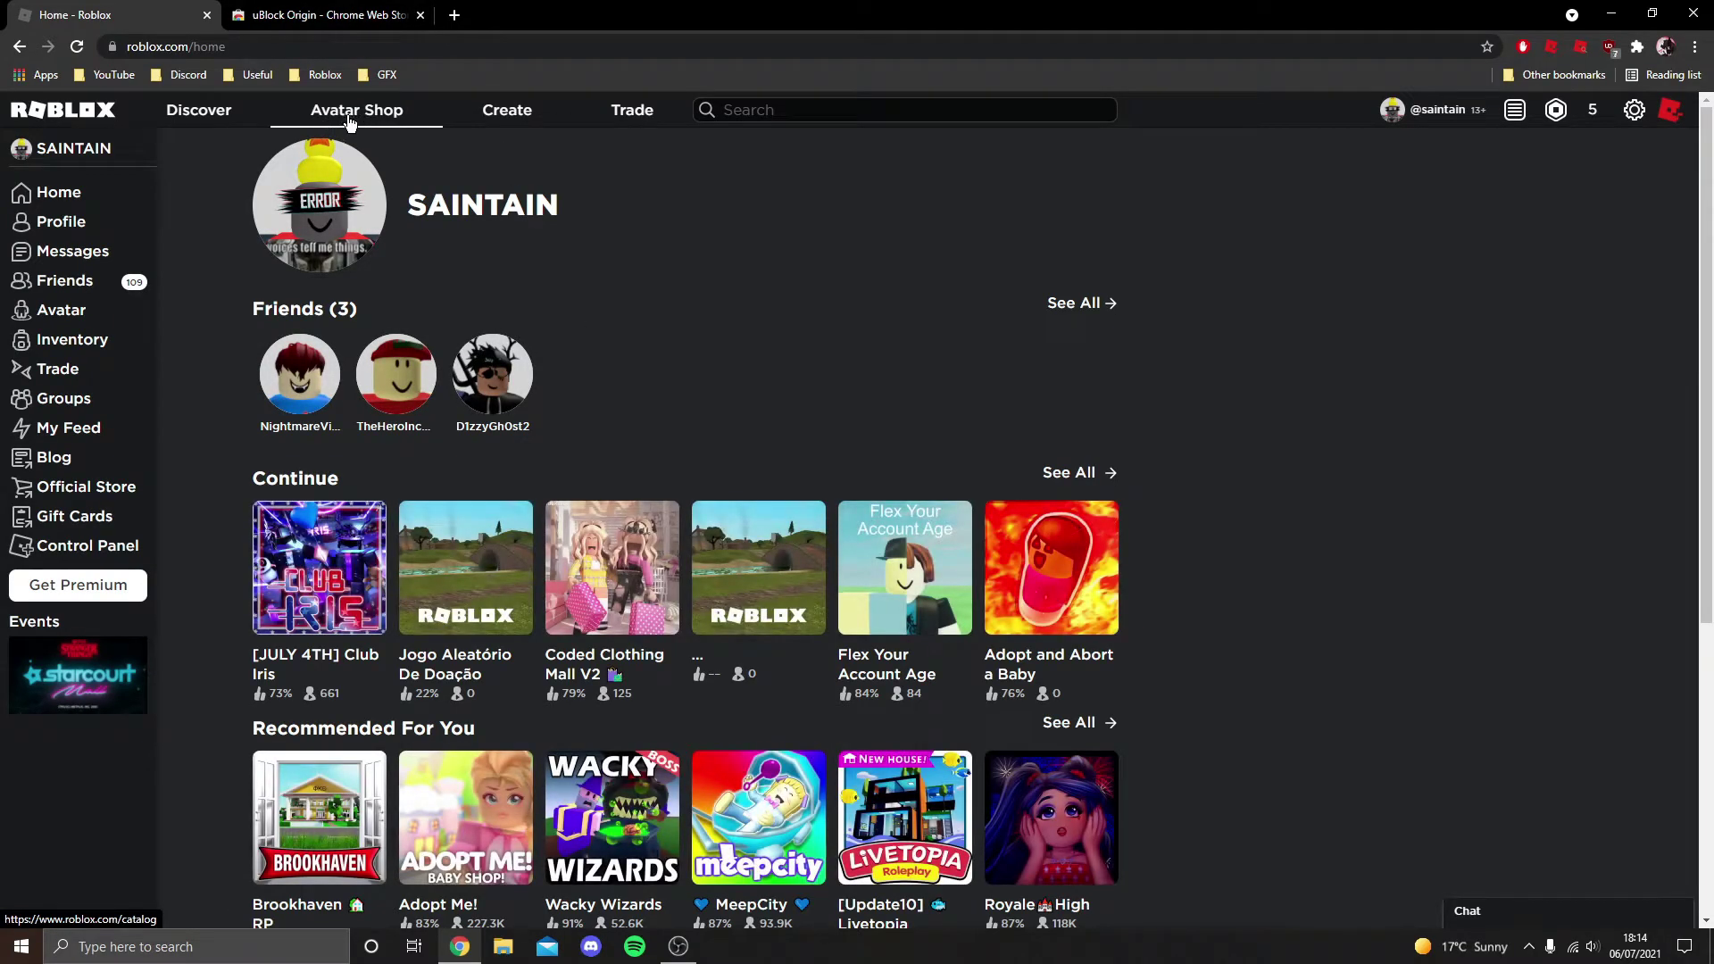
- Filter the Avatar Shop's All categories to Free and open the ROBLOX 'R' Baseball Cap
left_click(349, 119)
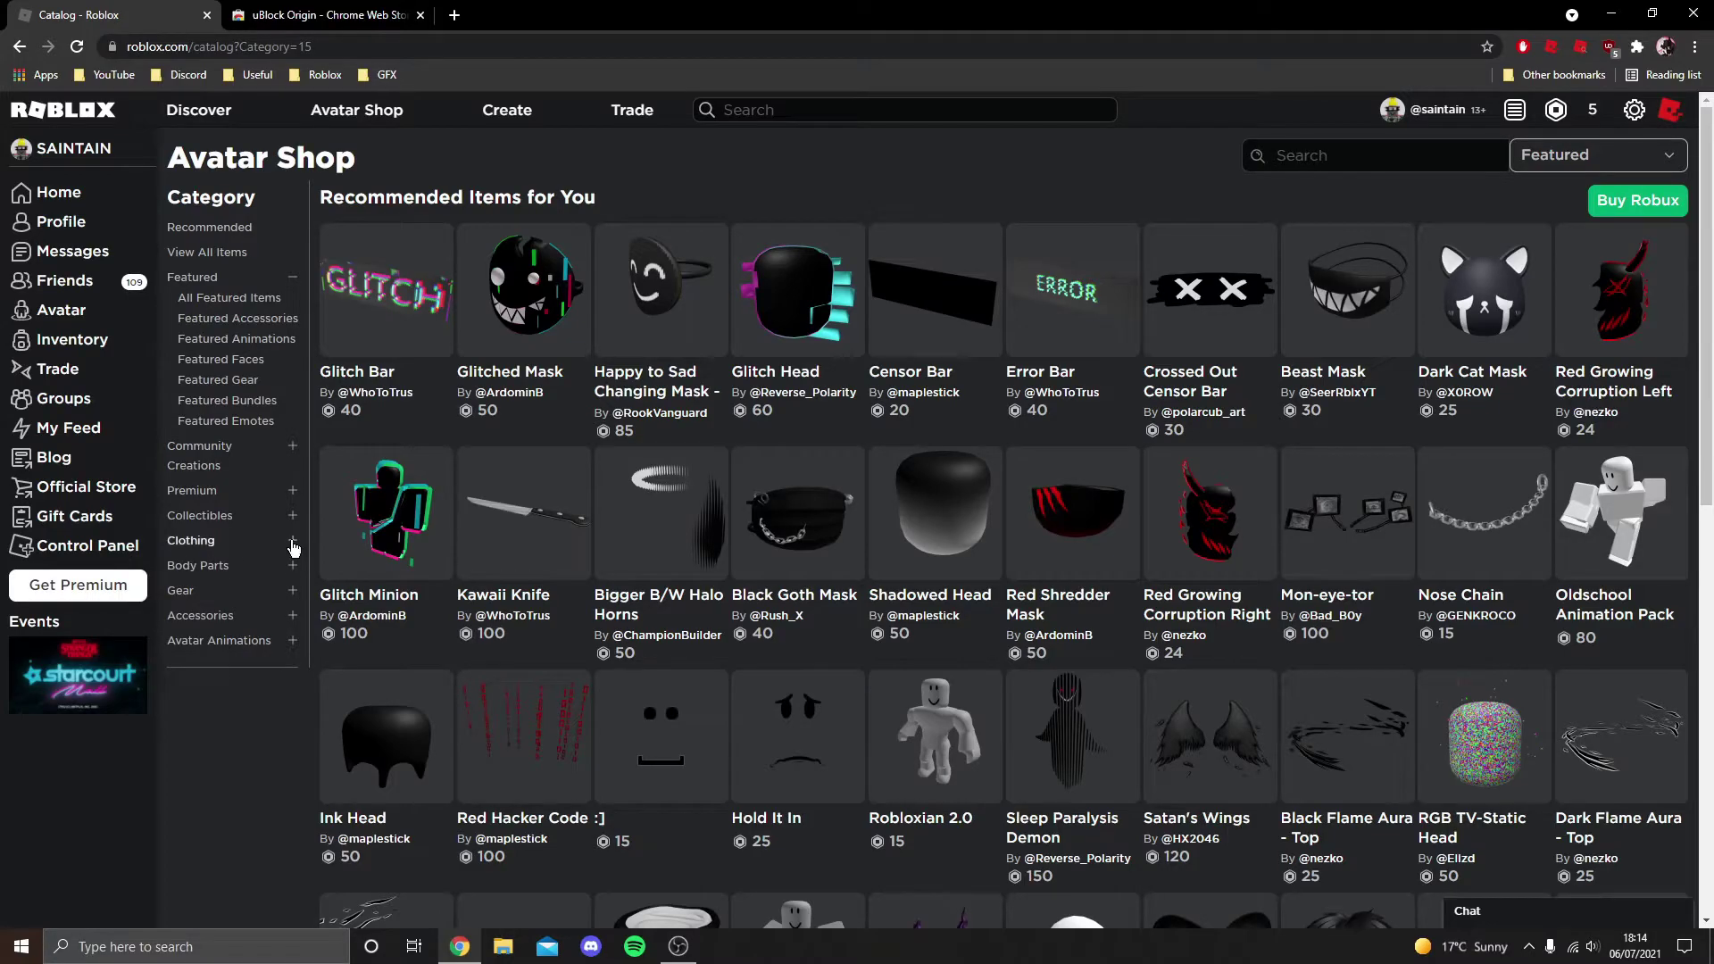
left_click(294, 547)
left_click(294, 545)
left_click(215, 248)
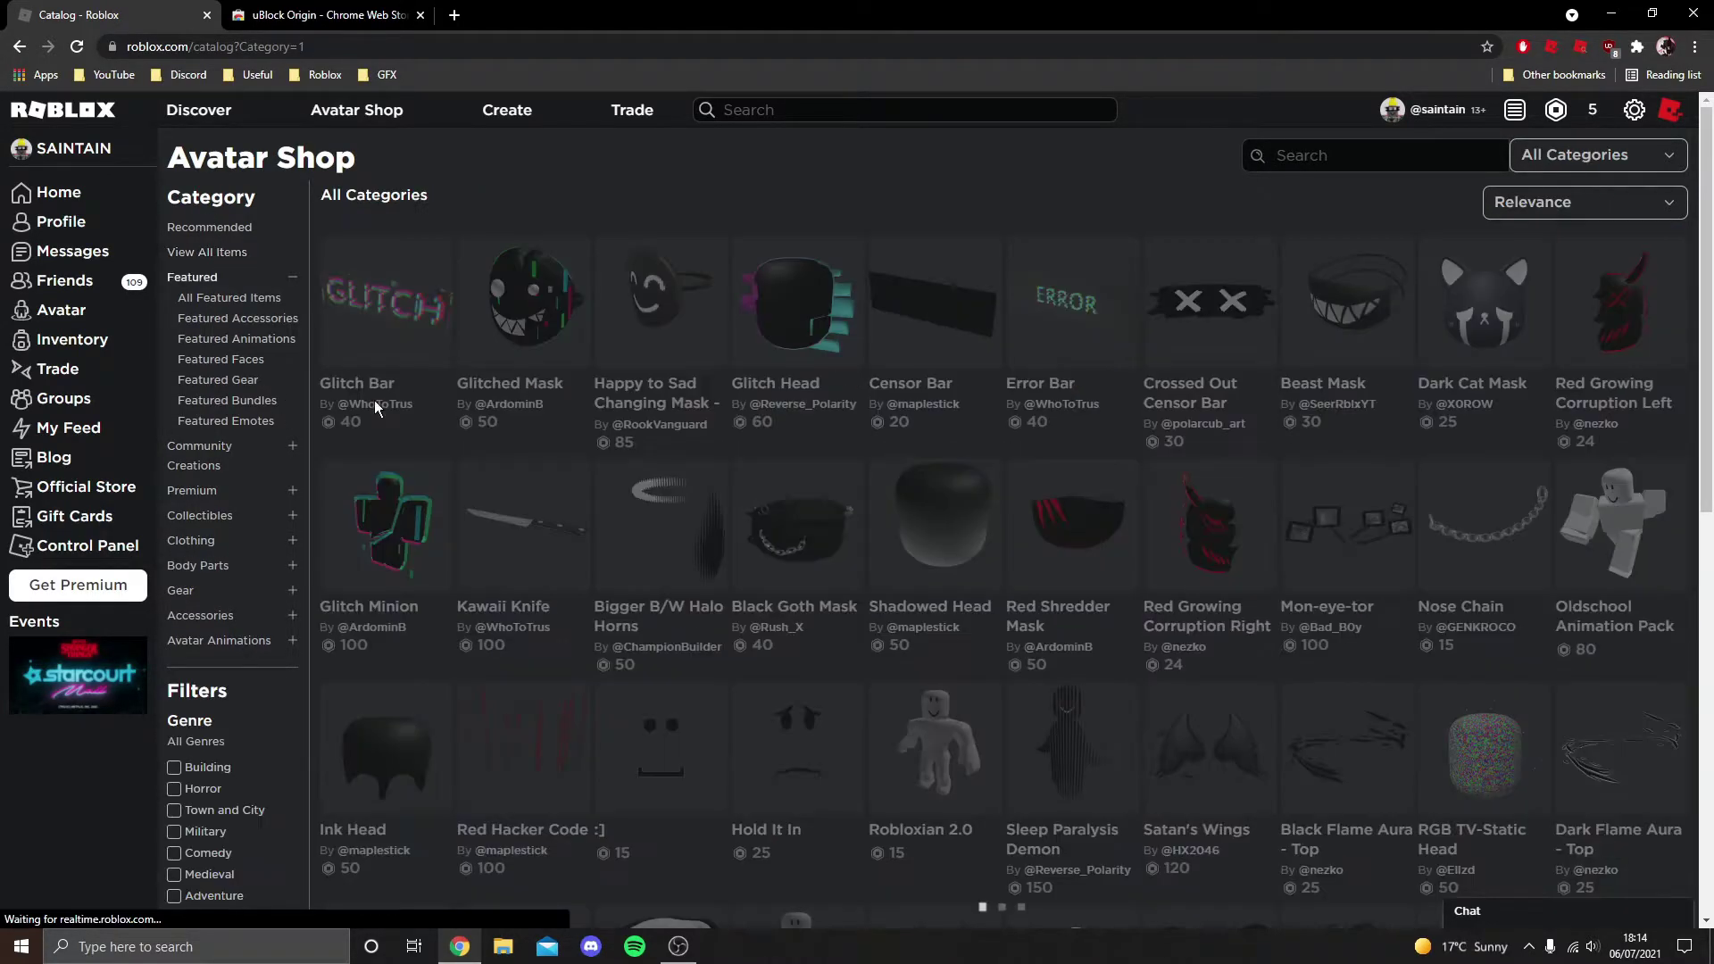
scroll(272, 725, "down", 3)
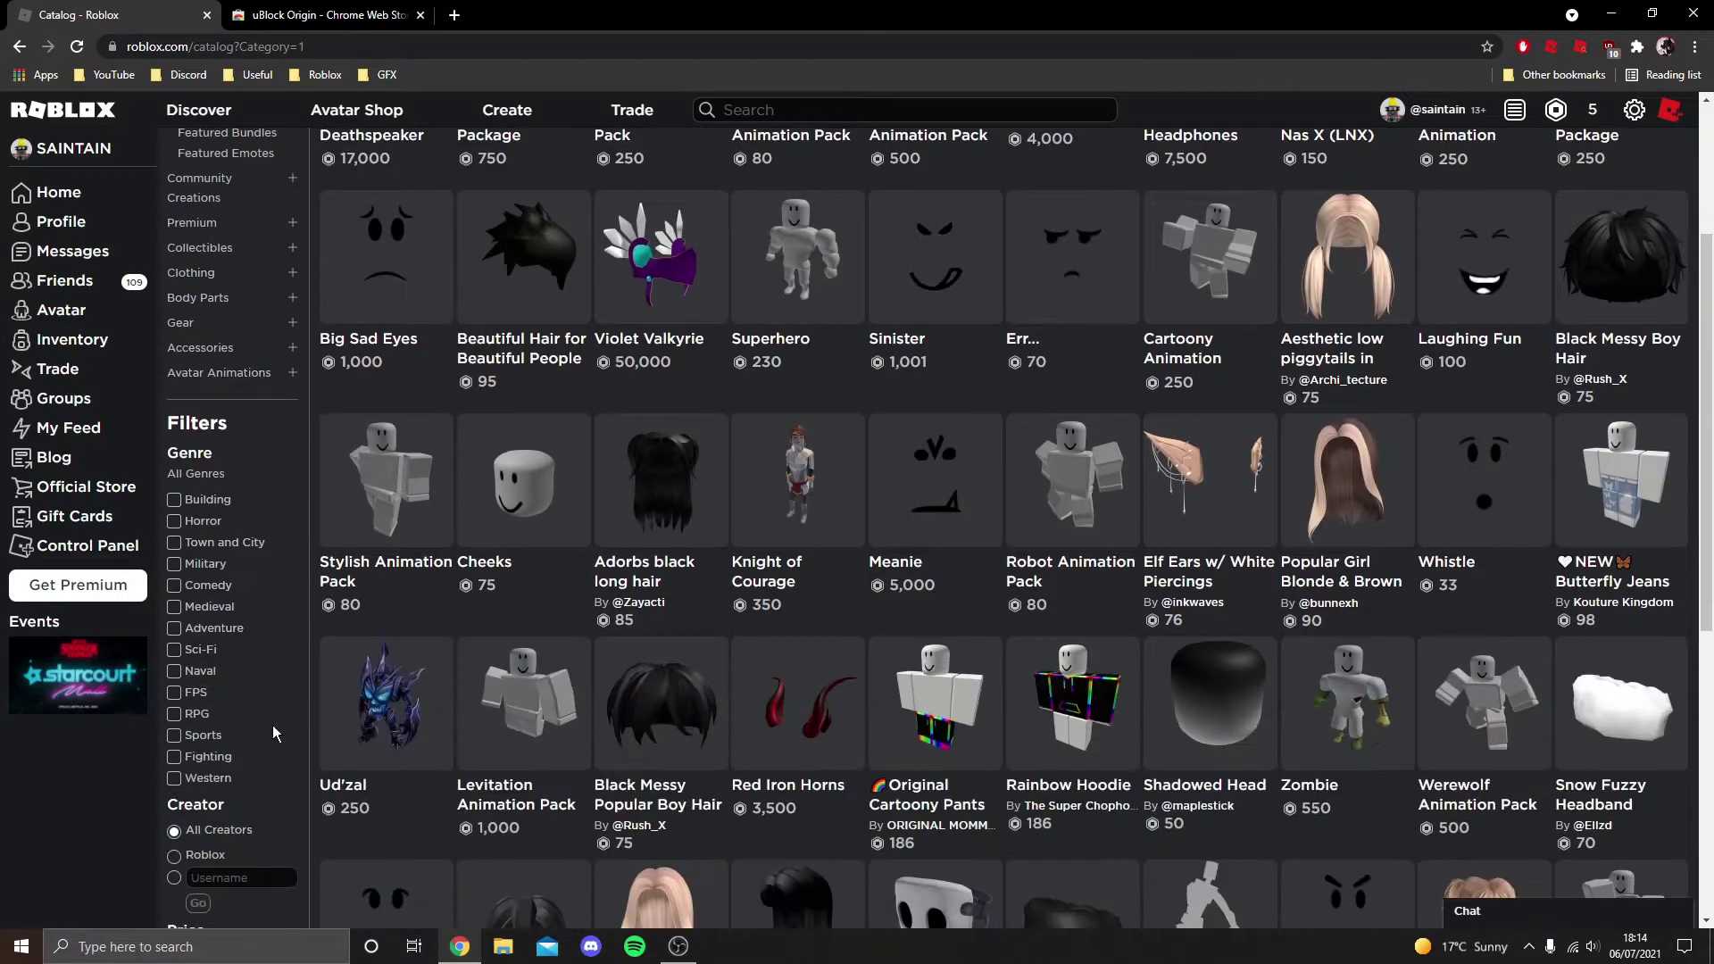
scroll(214, 835, "down", 3)
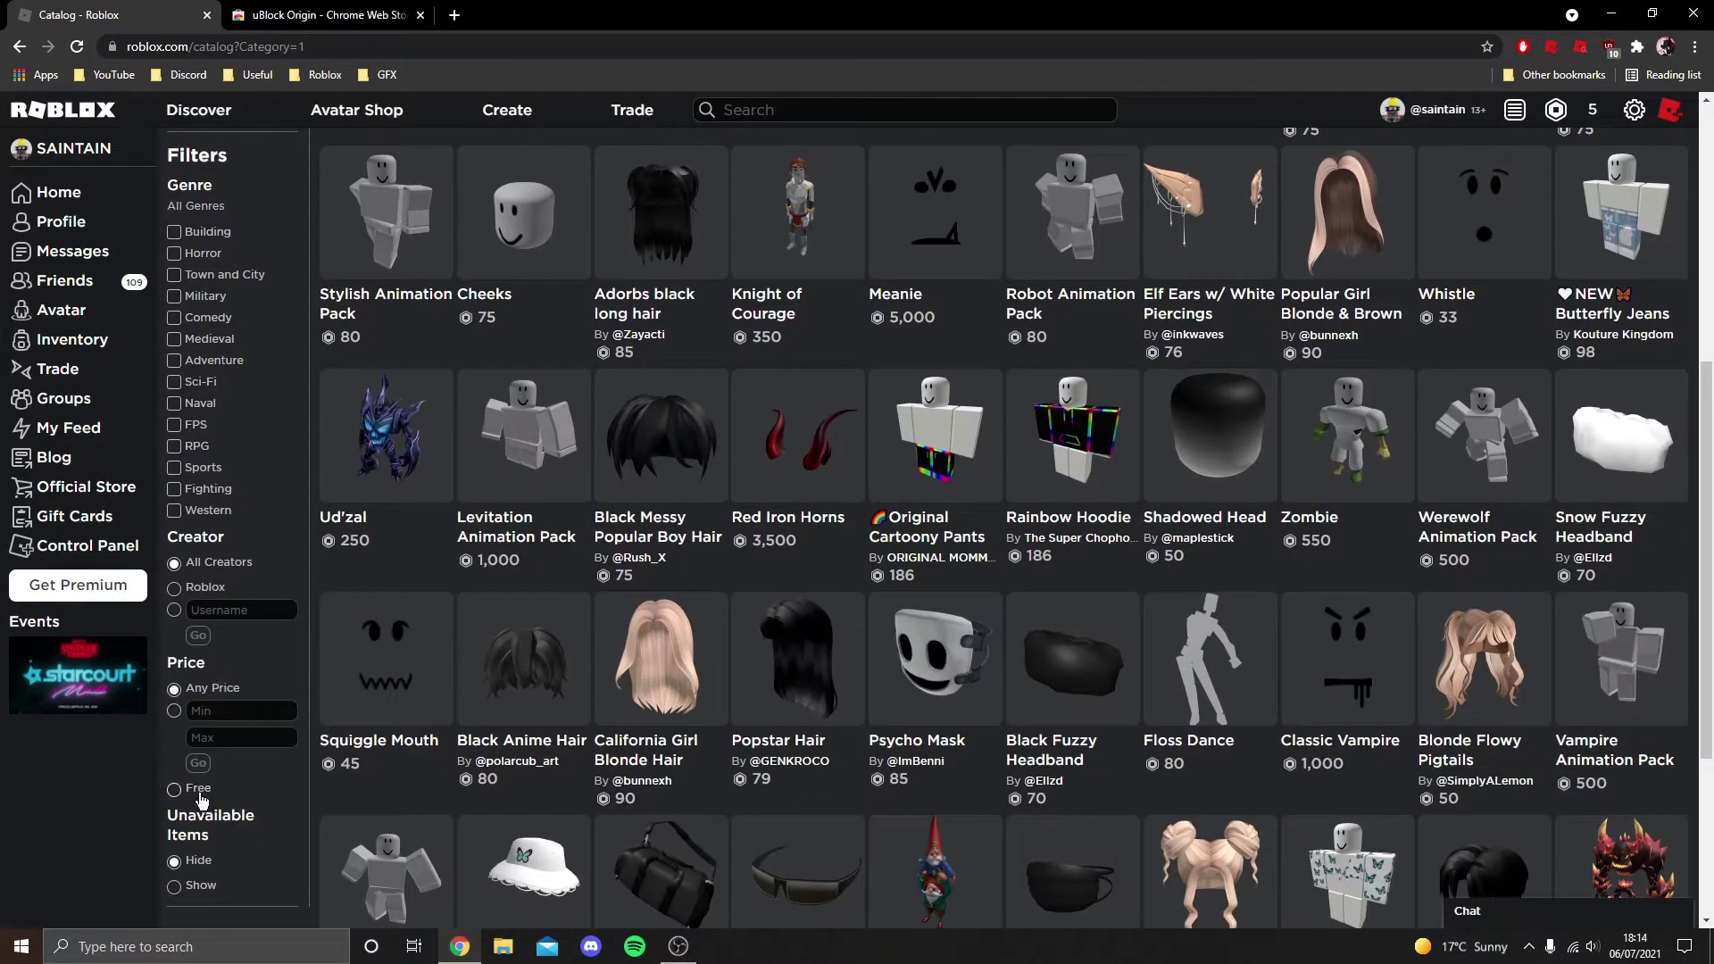
left_click(199, 794)
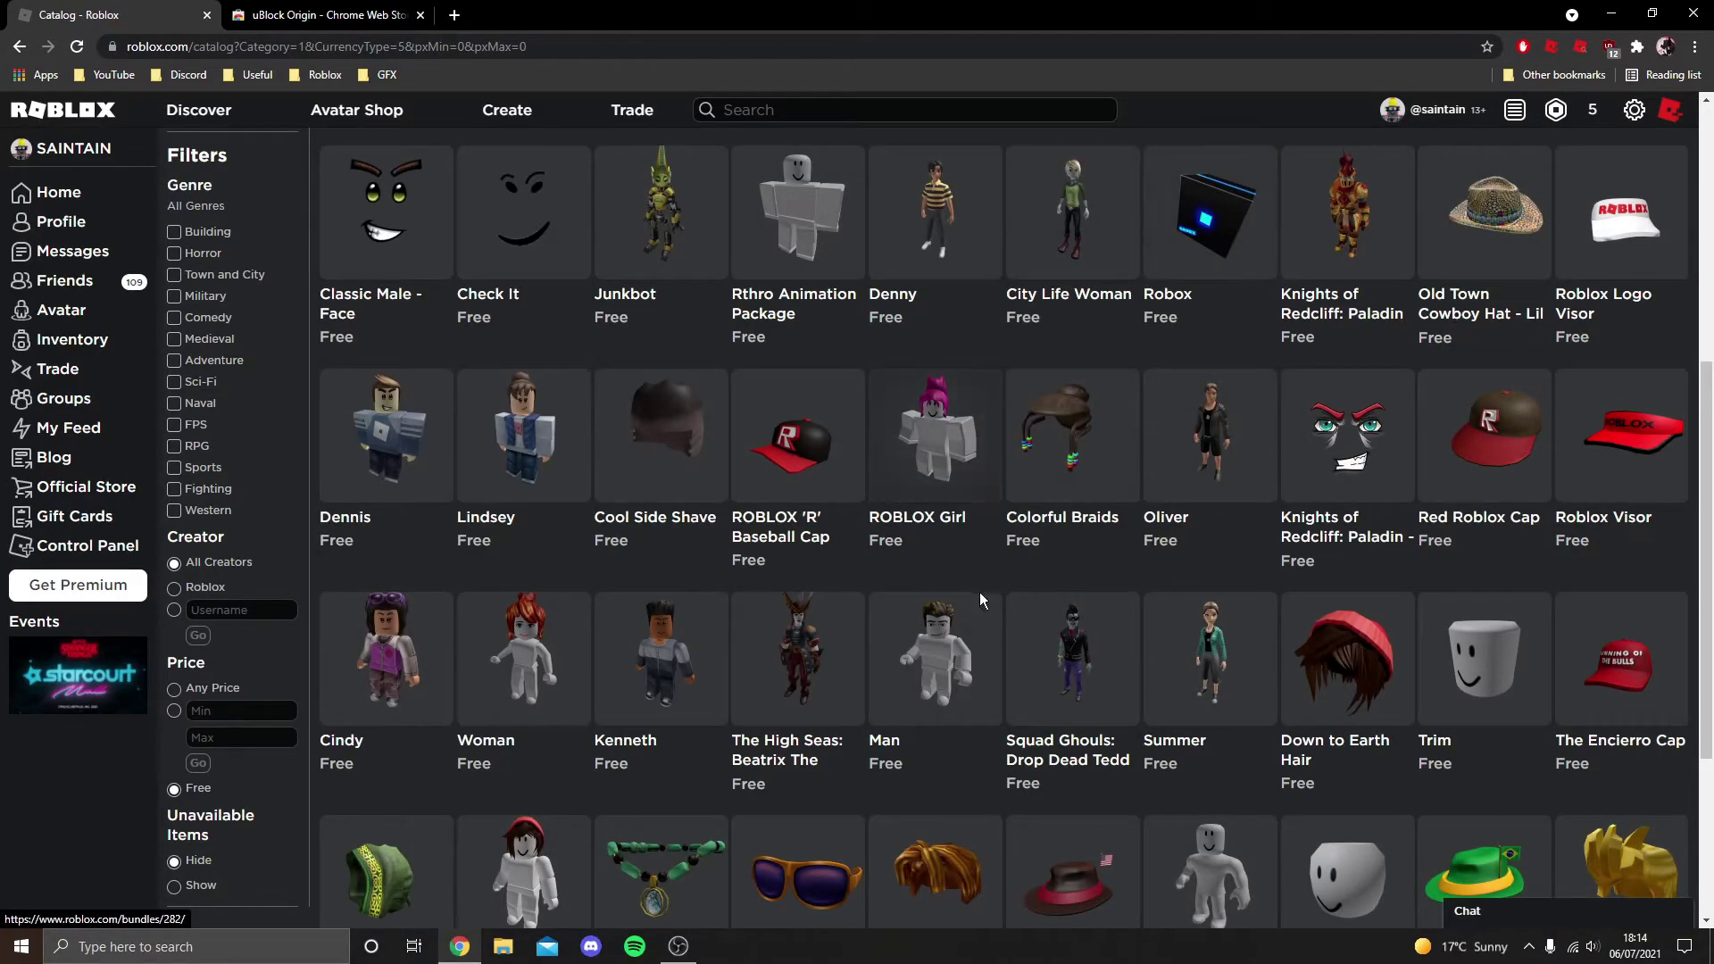
scroll(980, 600, "down", 3)
scroll(801, 295, "up", 1)
left_click(801, 295)
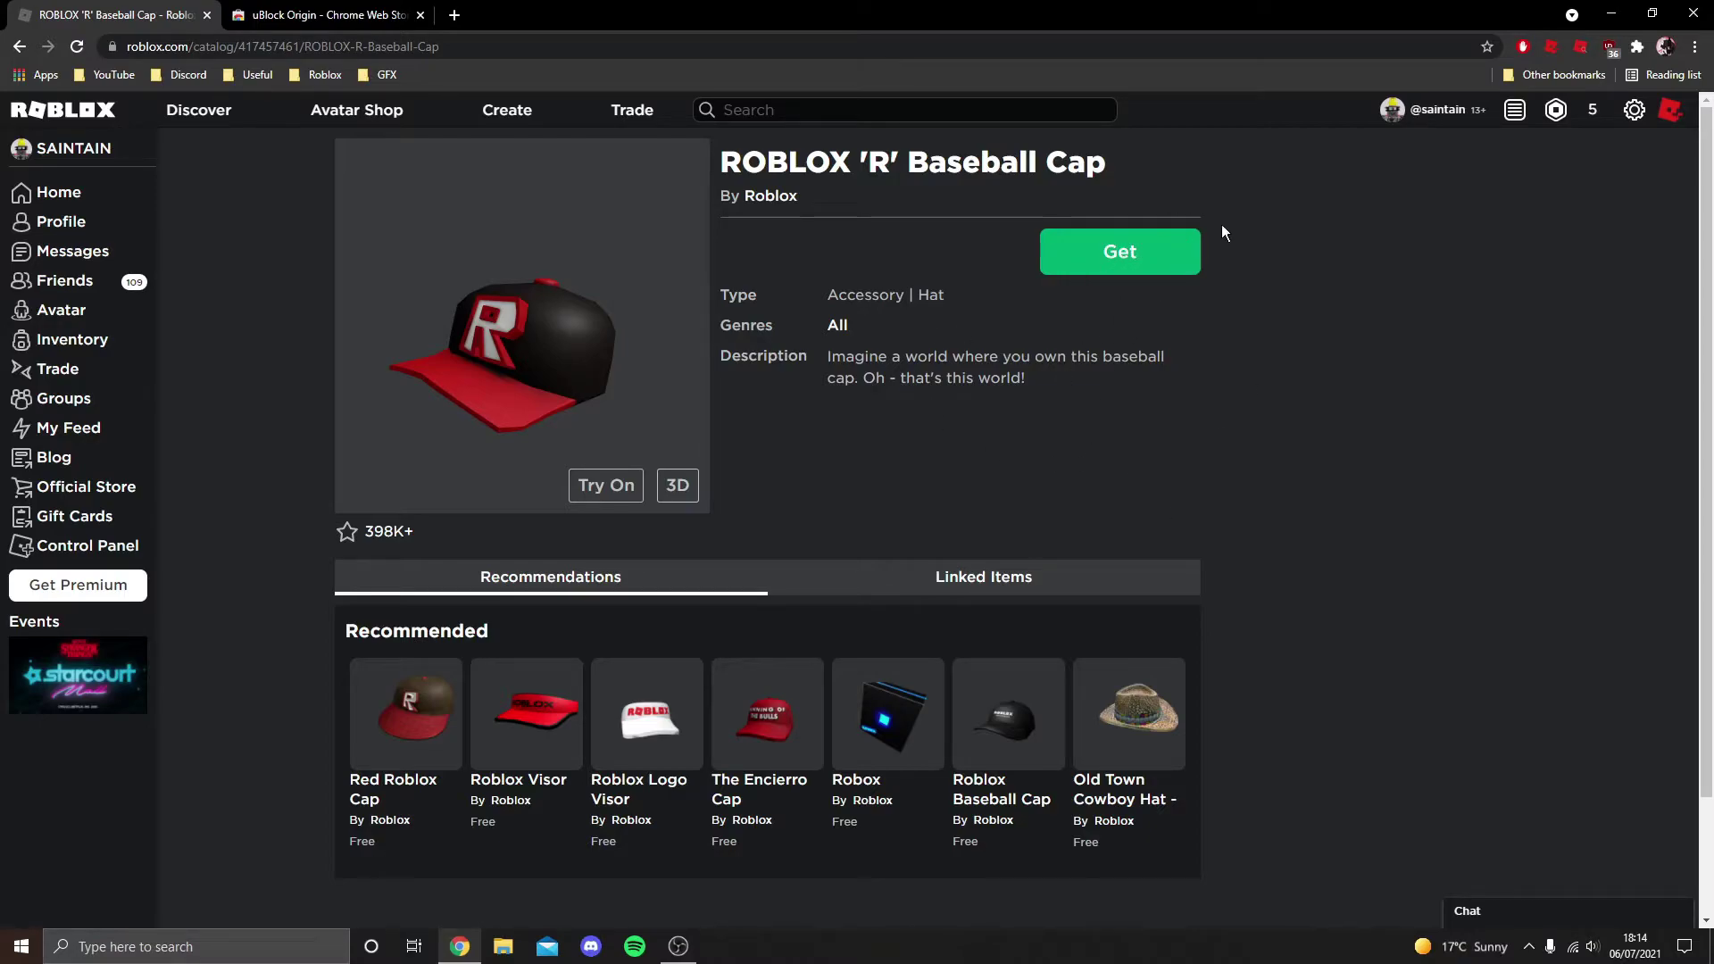
- Show uBlock's logger for the current tab, filtered to allowed requests
left_click(1610, 46)
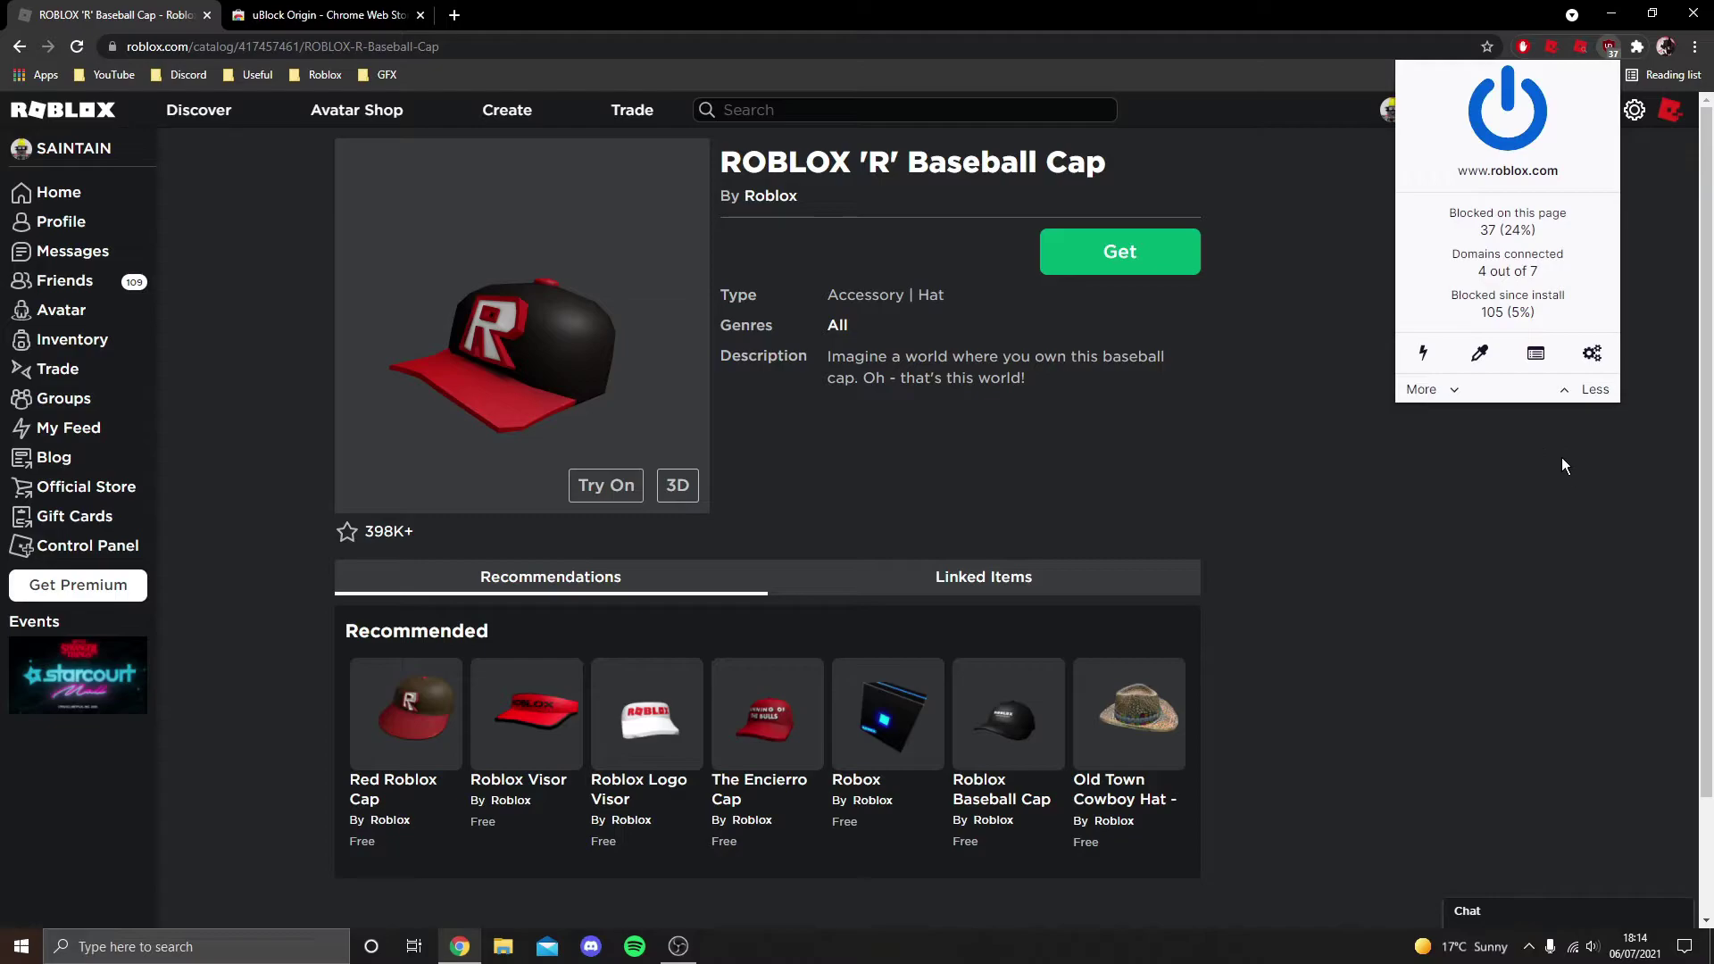
left_click(1535, 353)
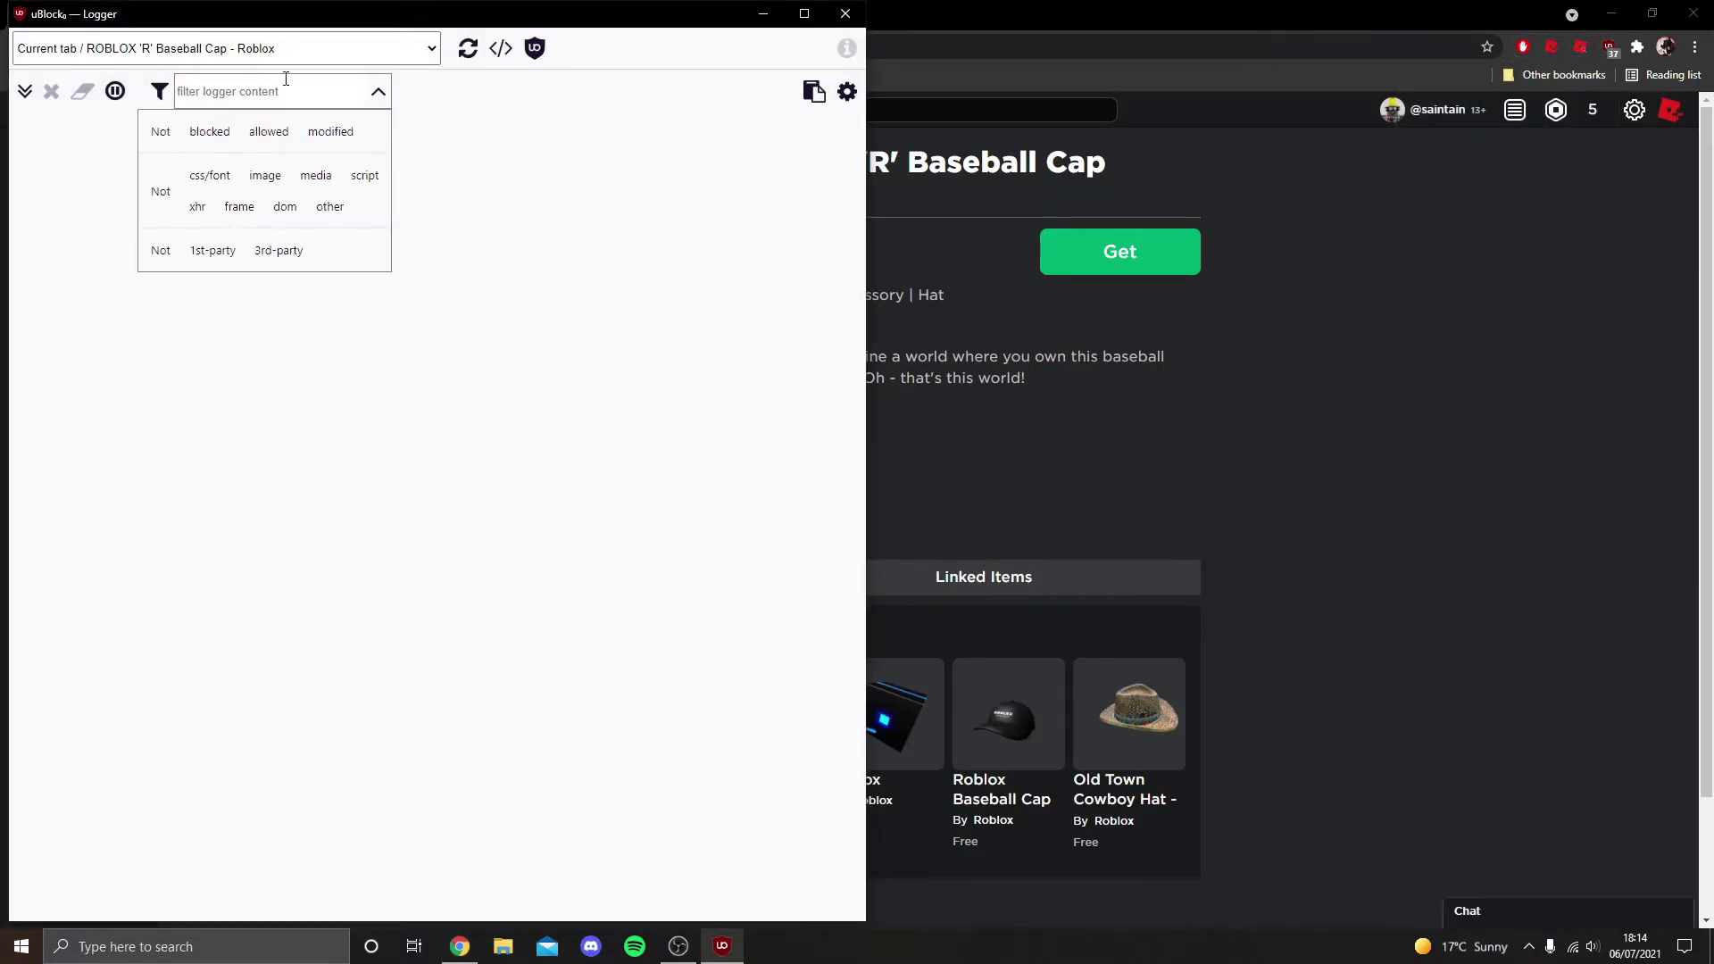
left_click(321, 50)
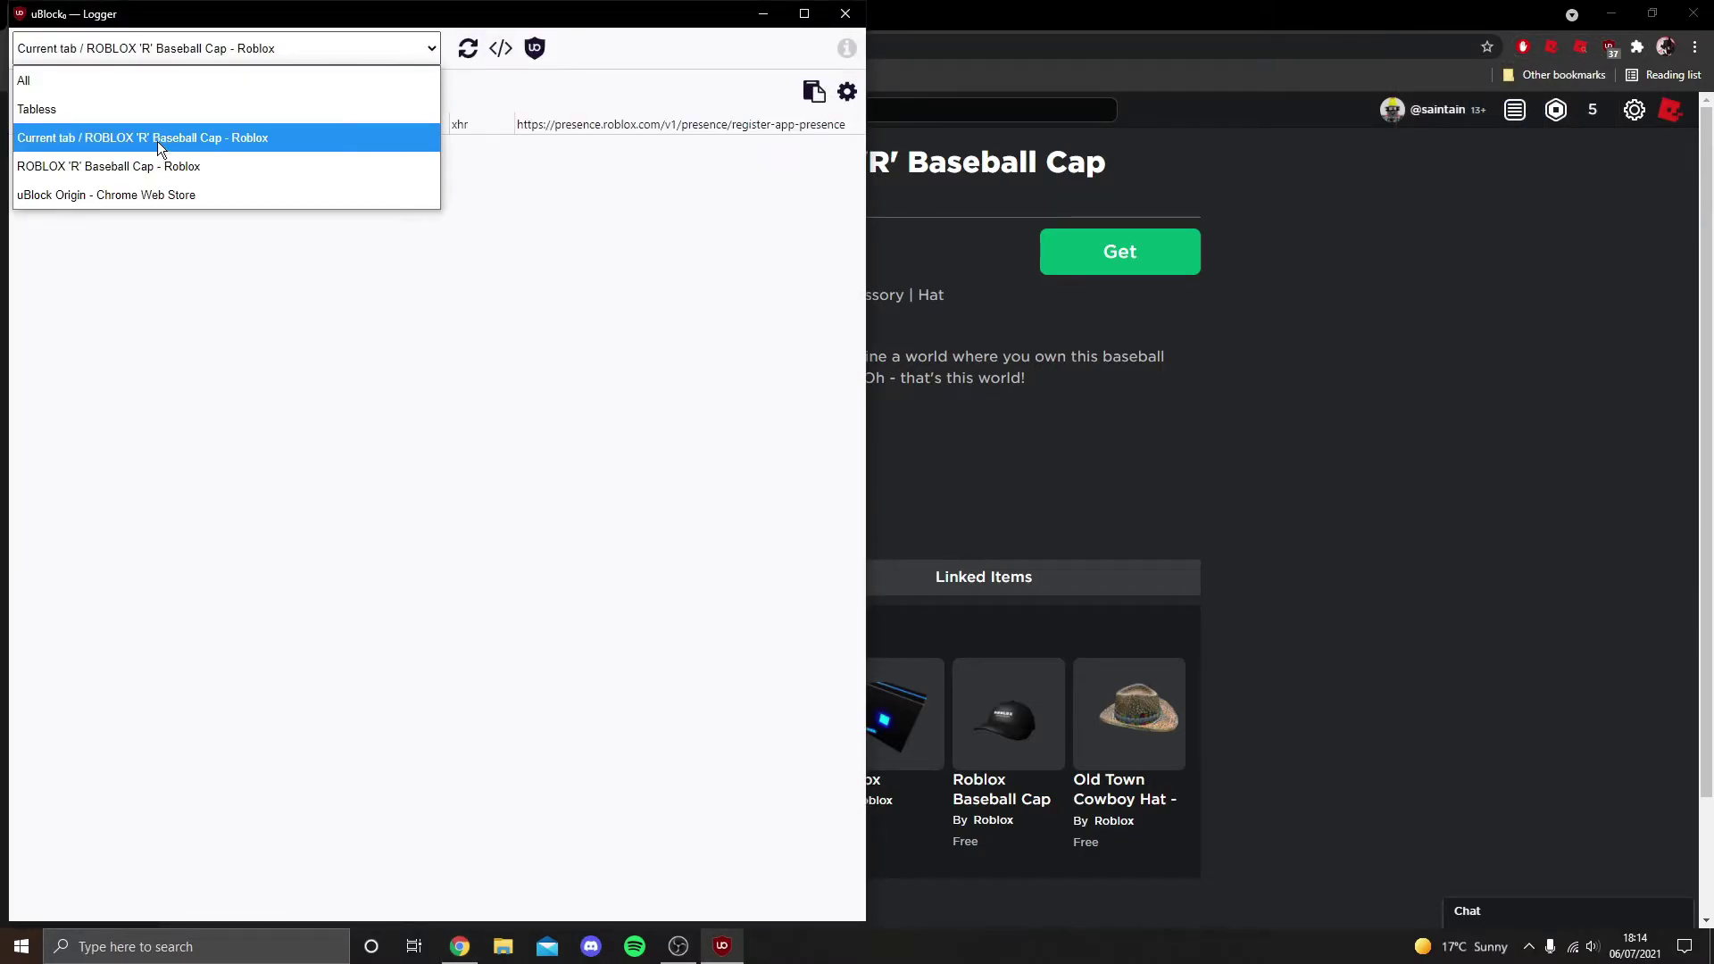
left_click(157, 141)
left_click(325, 90)
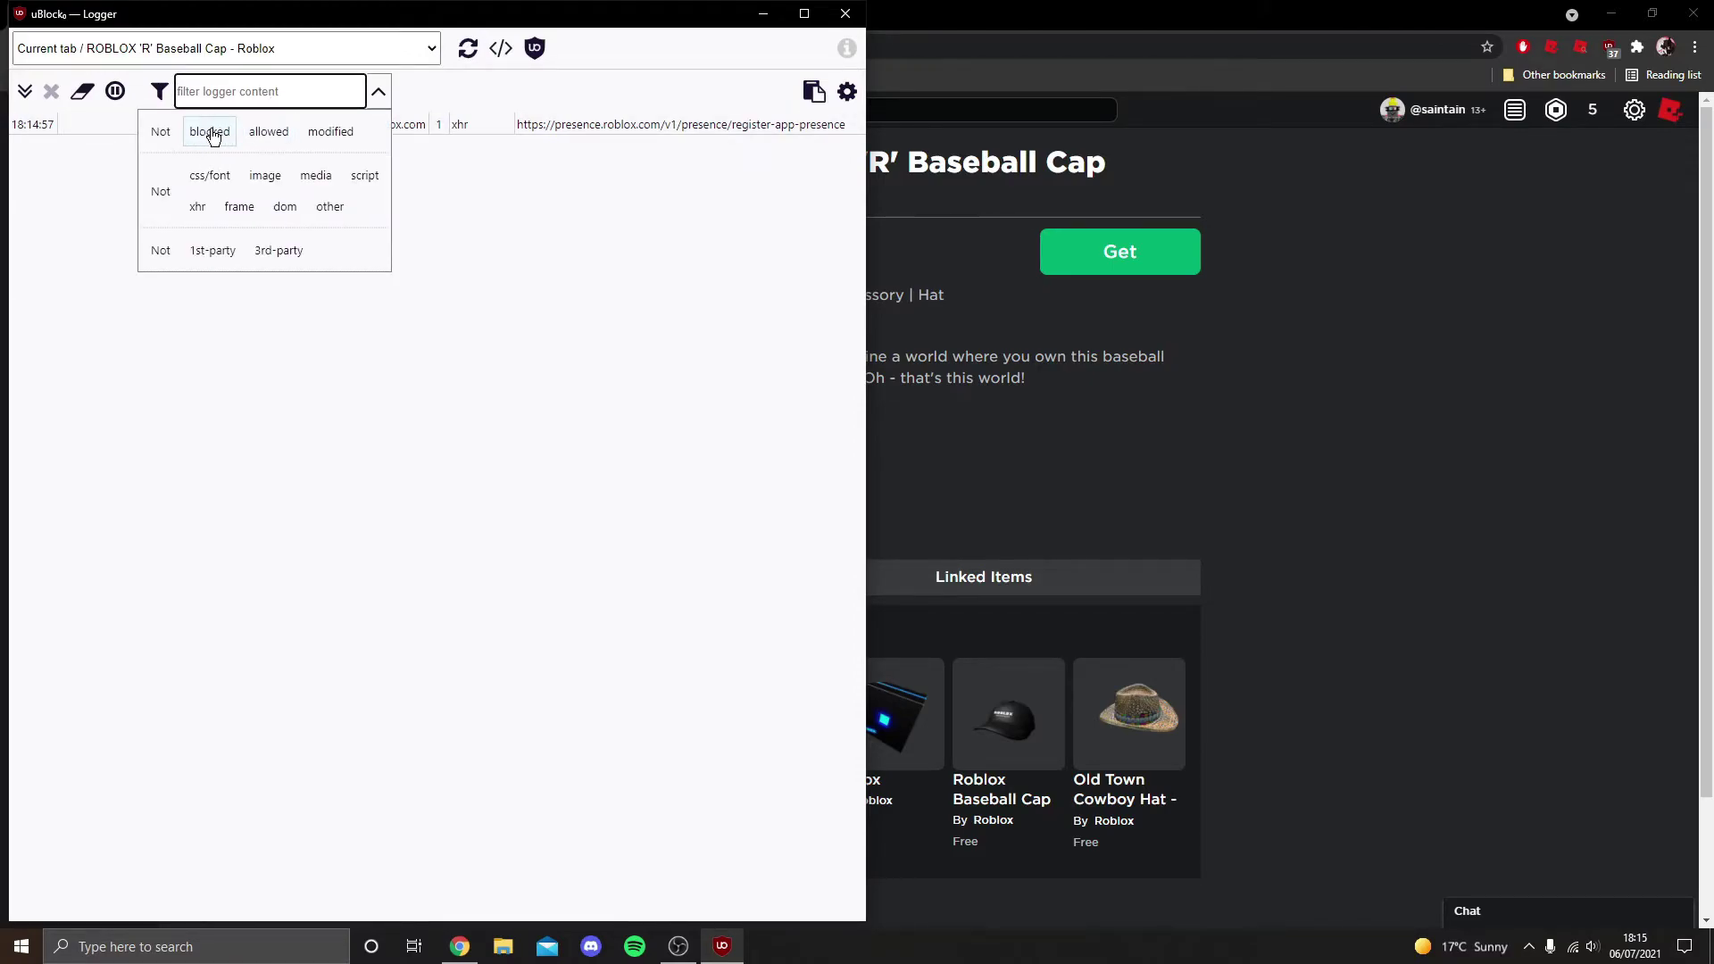
left_click(266, 136)
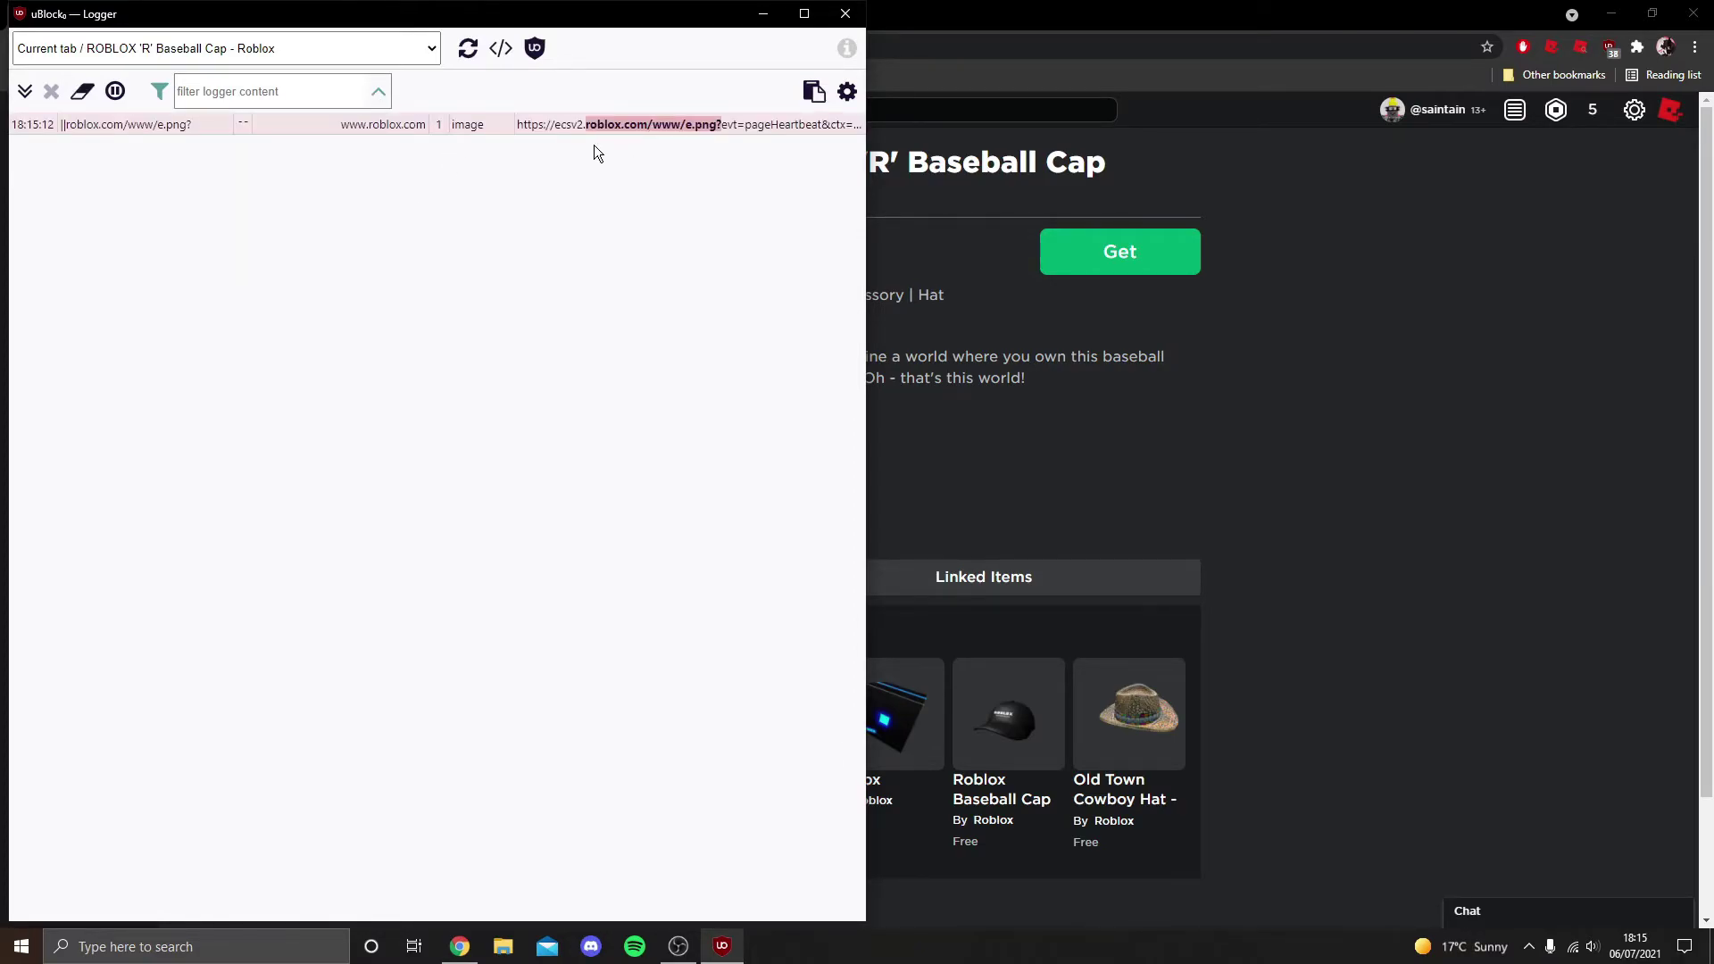
left_click(534, 50)
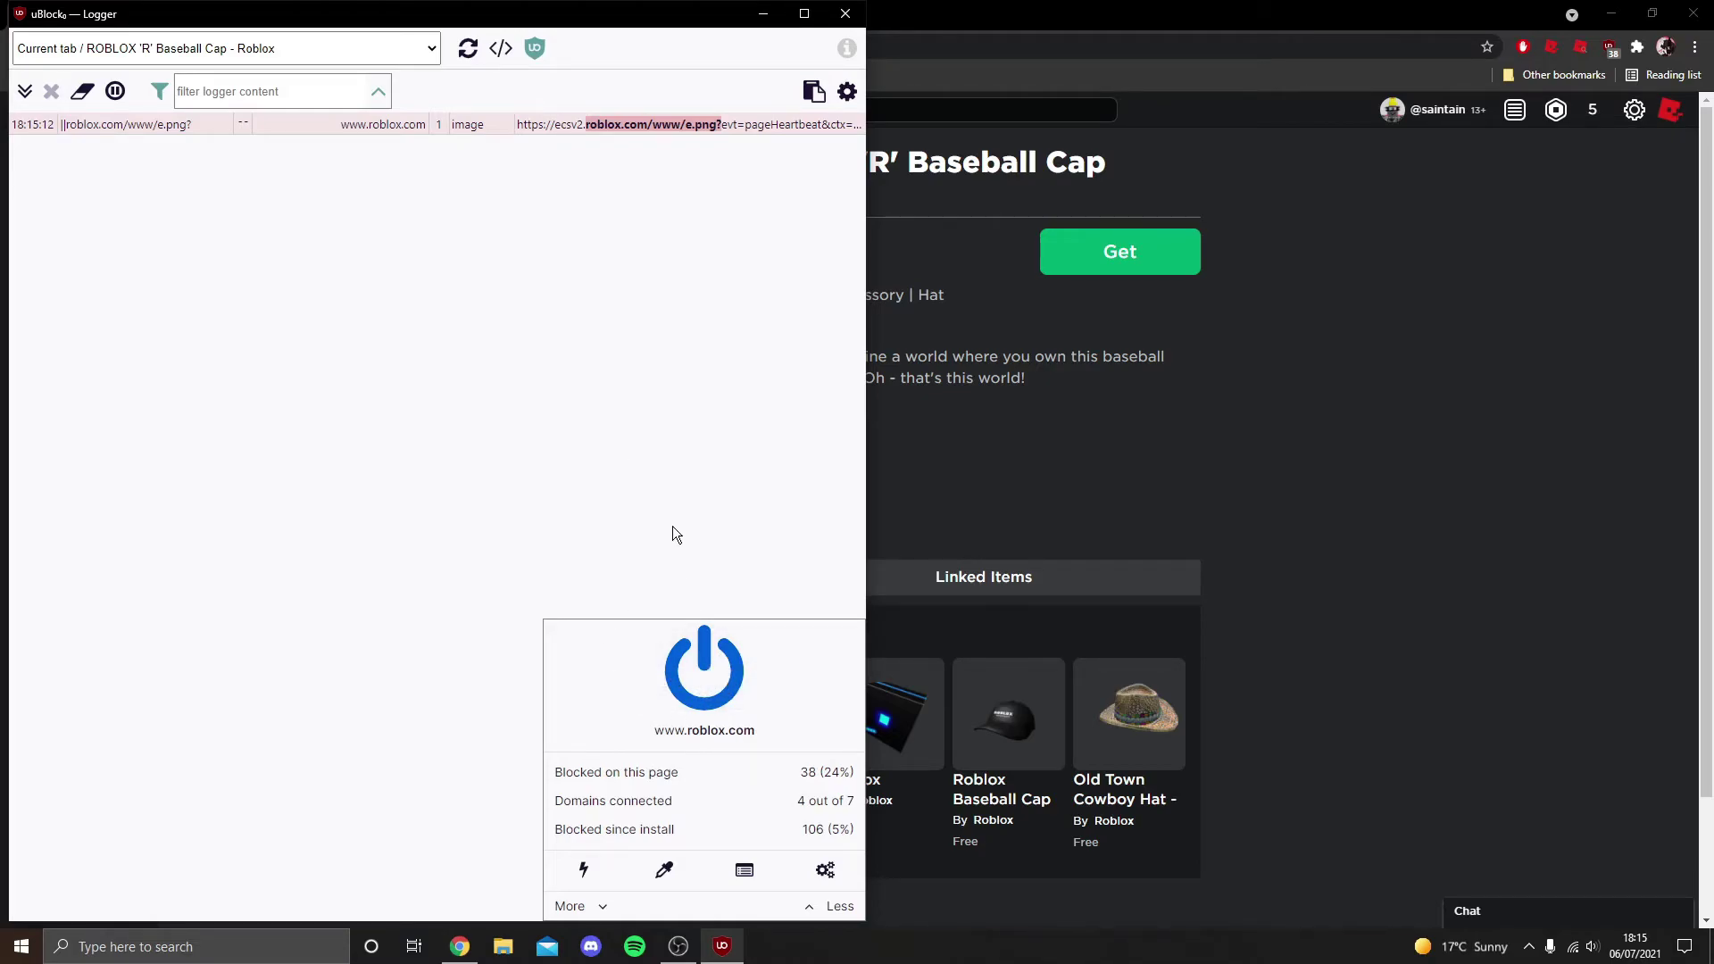
left_click(722, 681)
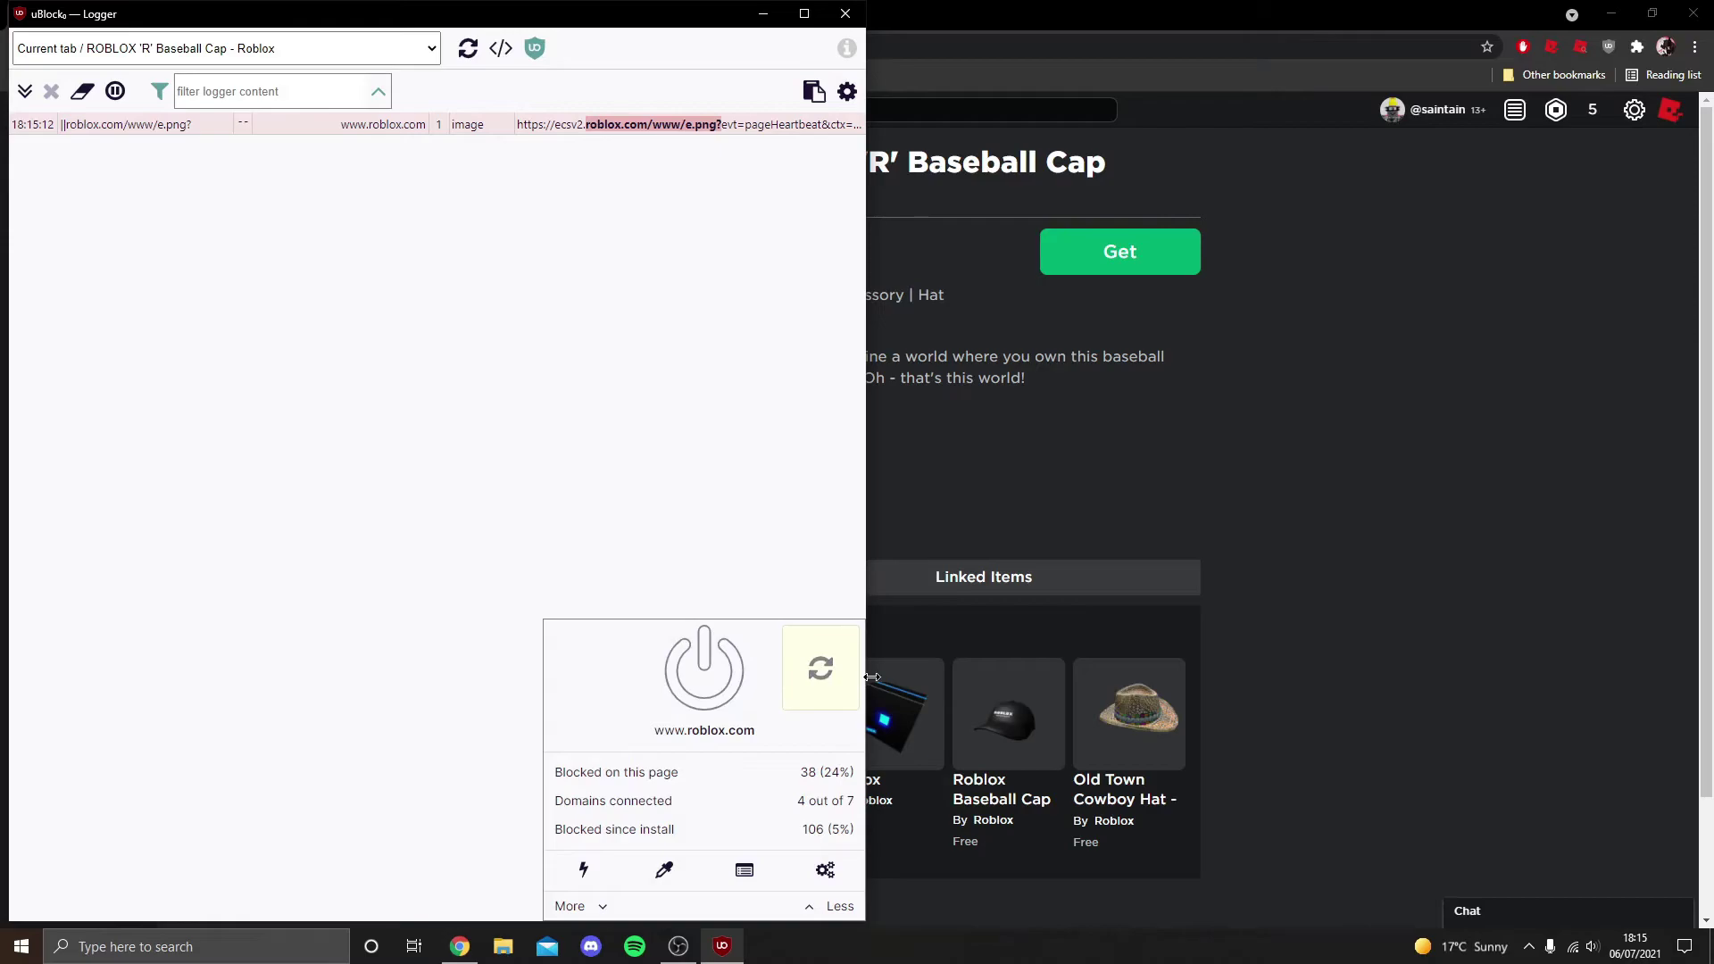
left_click(1021, 409)
left_click(78, 47)
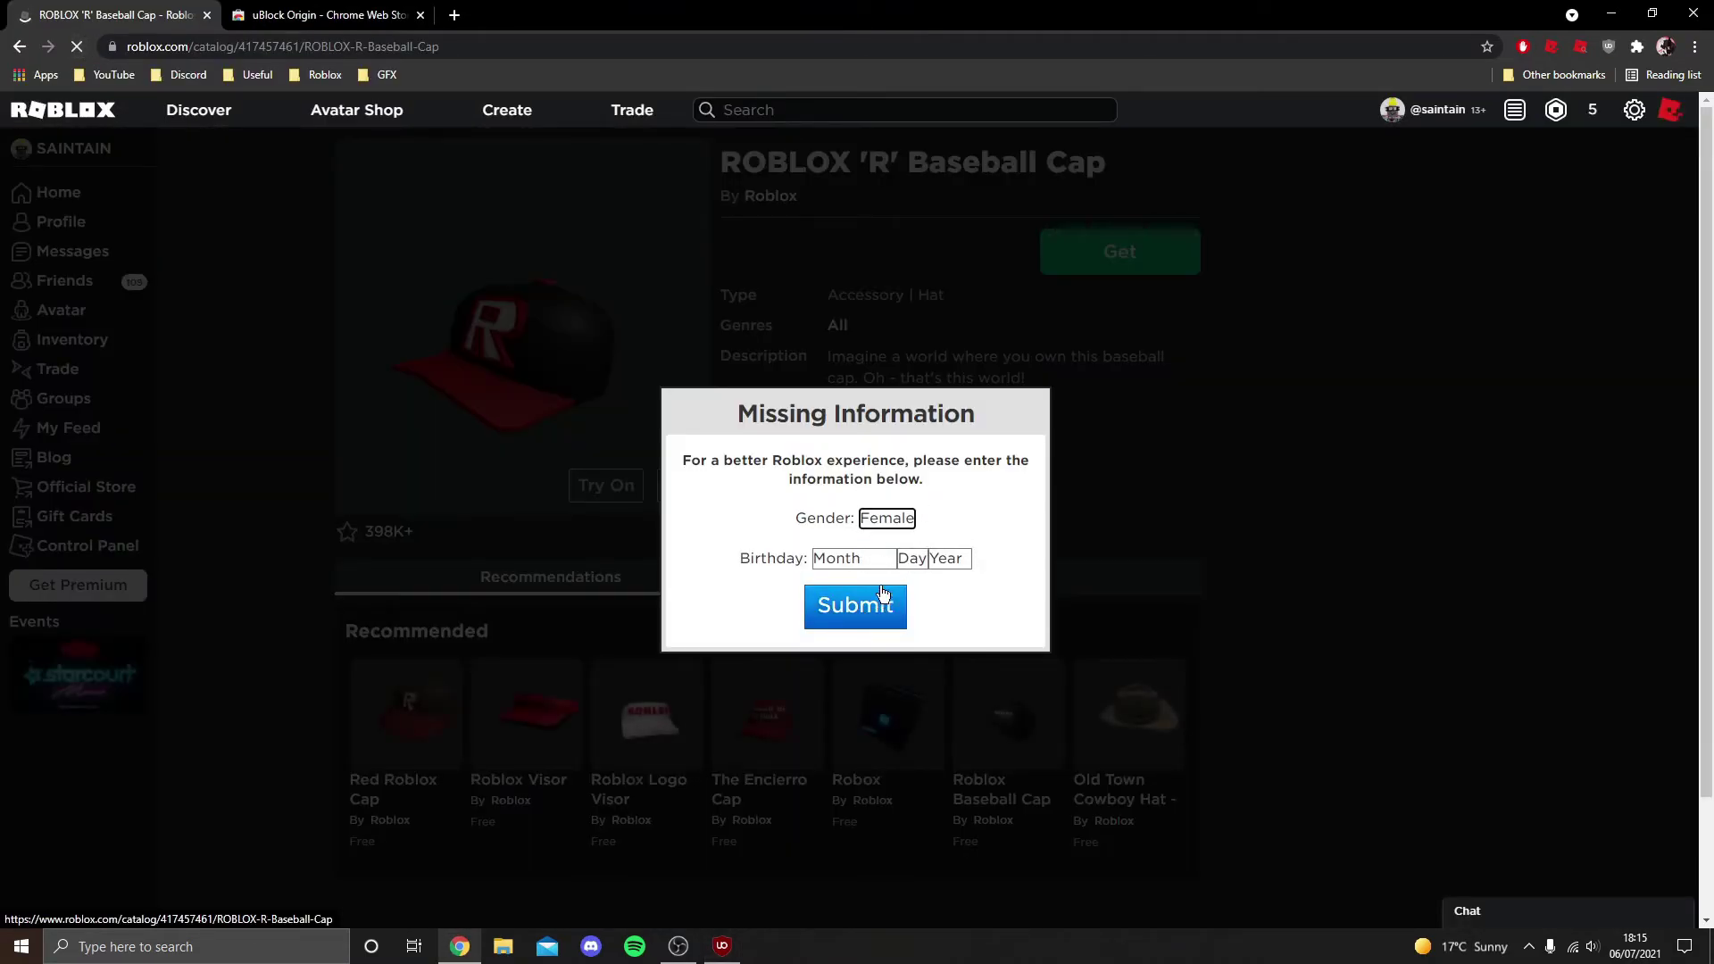
- Choose a birth month and year in the Missing Information form and submit
left_click(880, 562)
left_click(875, 523)
left_click(912, 558)
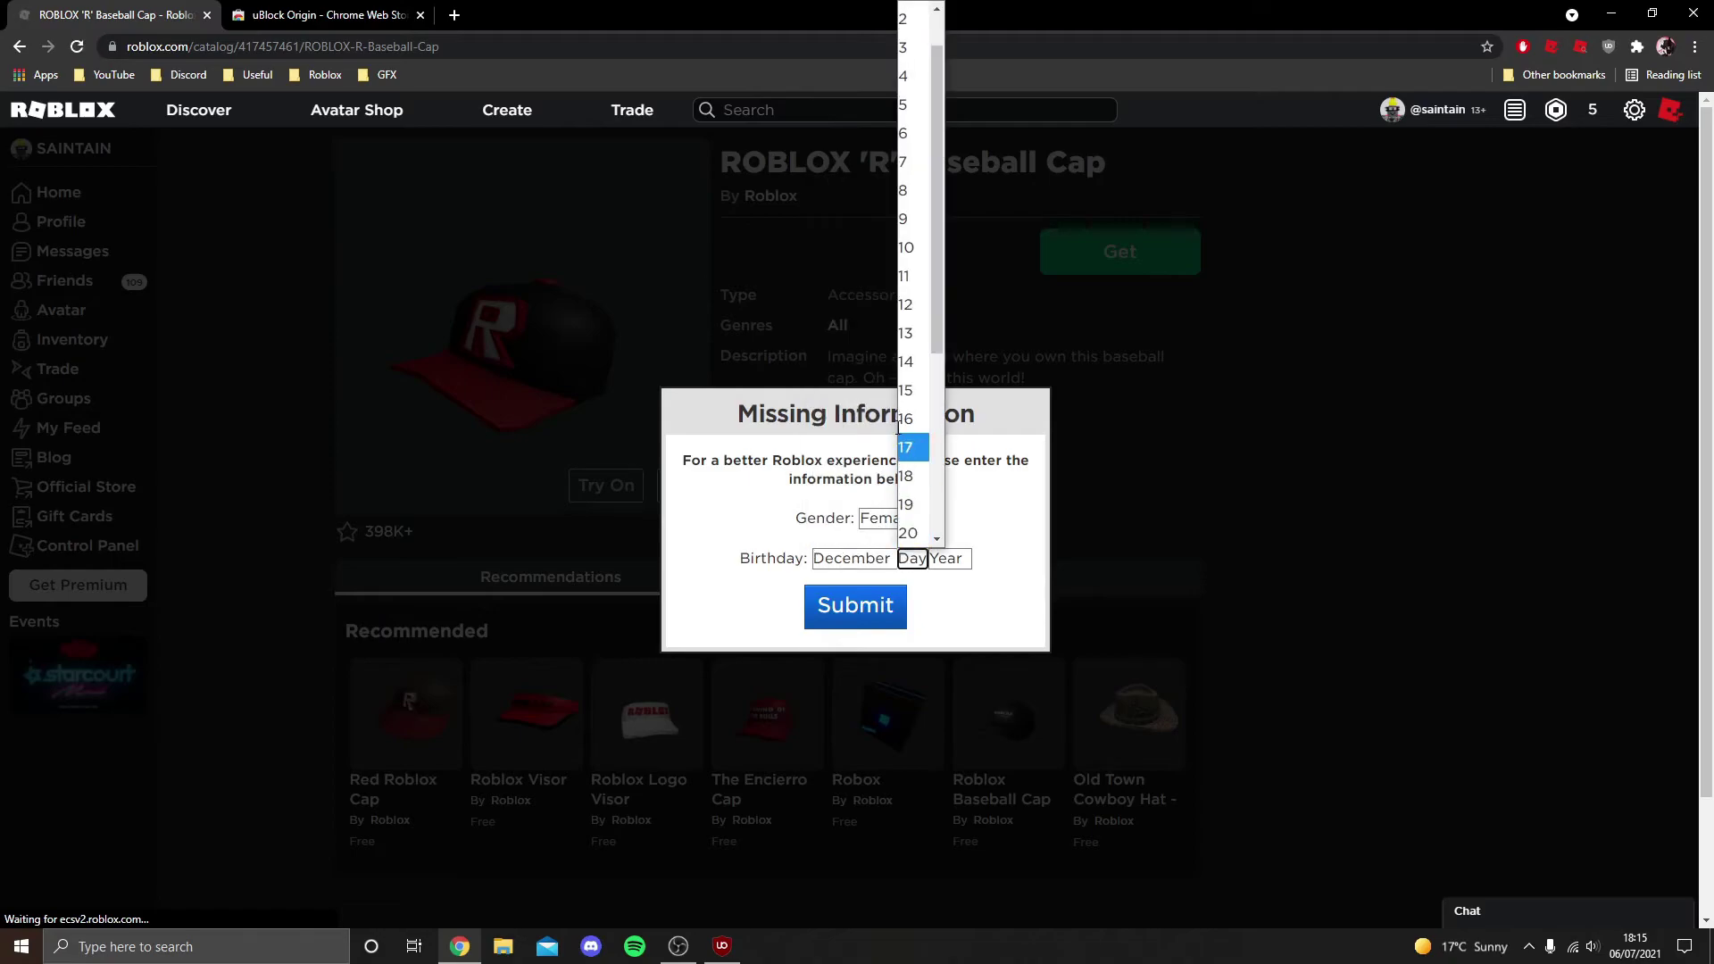
left_click(948, 558)
left_click(948, 558)
left_click(948, 333)
left_click(898, 616)
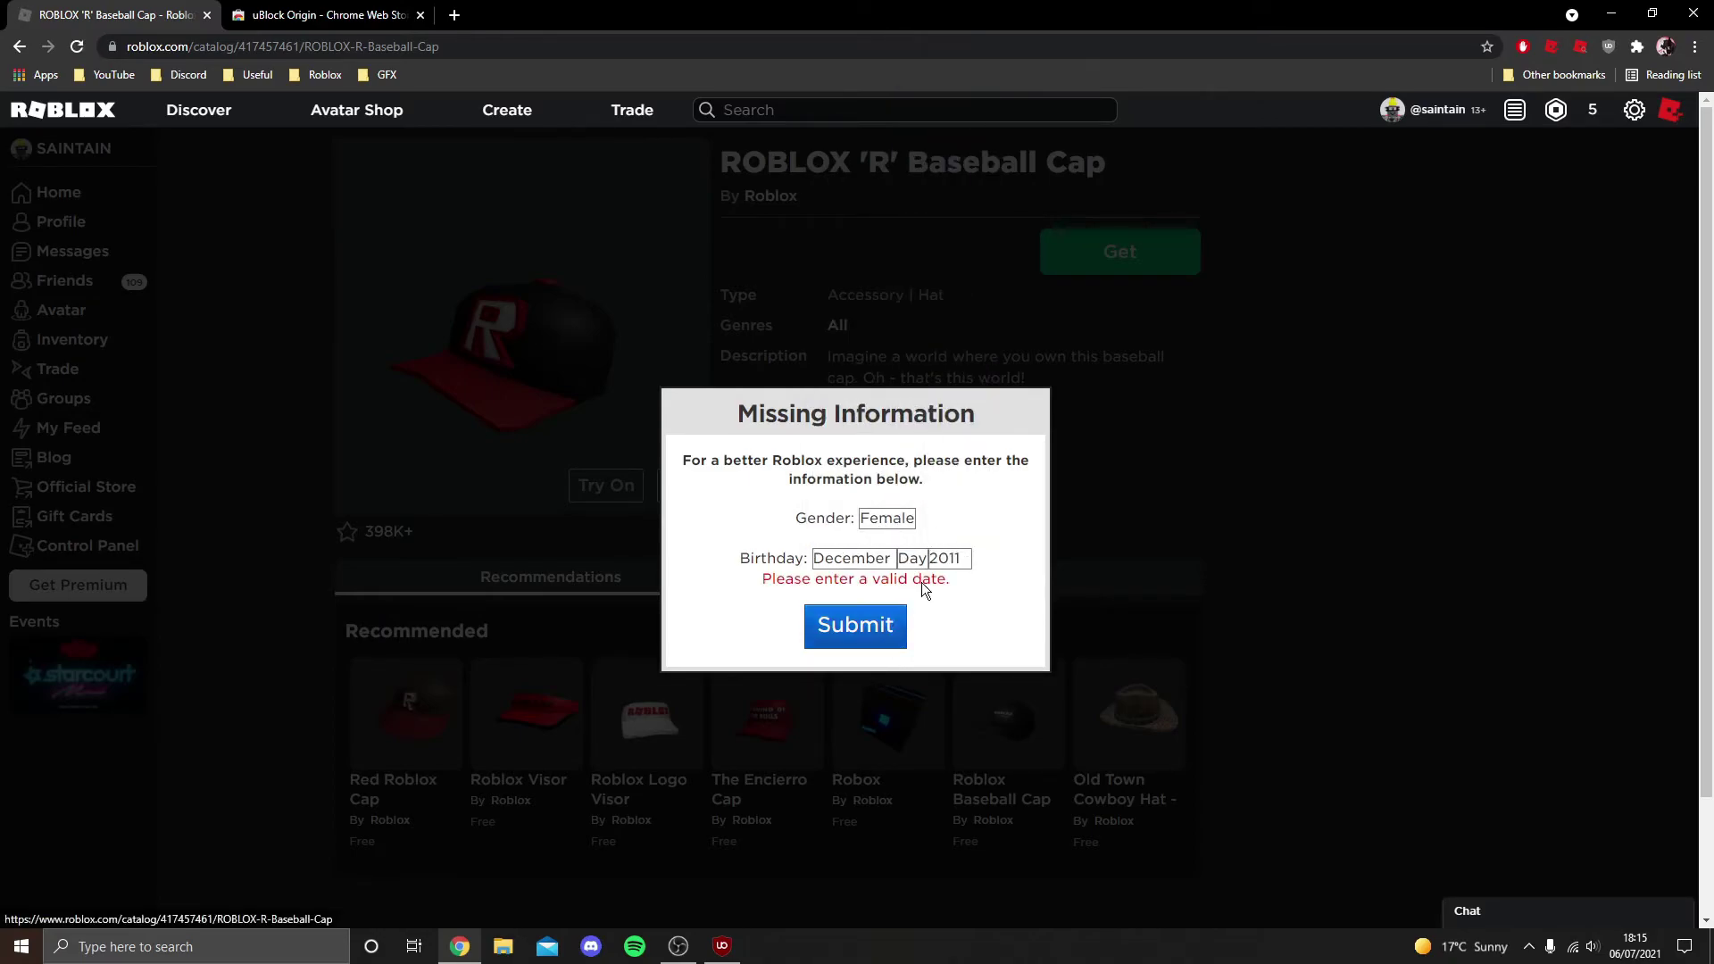
- Add the birth day and an older year, submit, then get the cap free
left_click(922, 560)
left_click(908, 525)
left_click(949, 558)
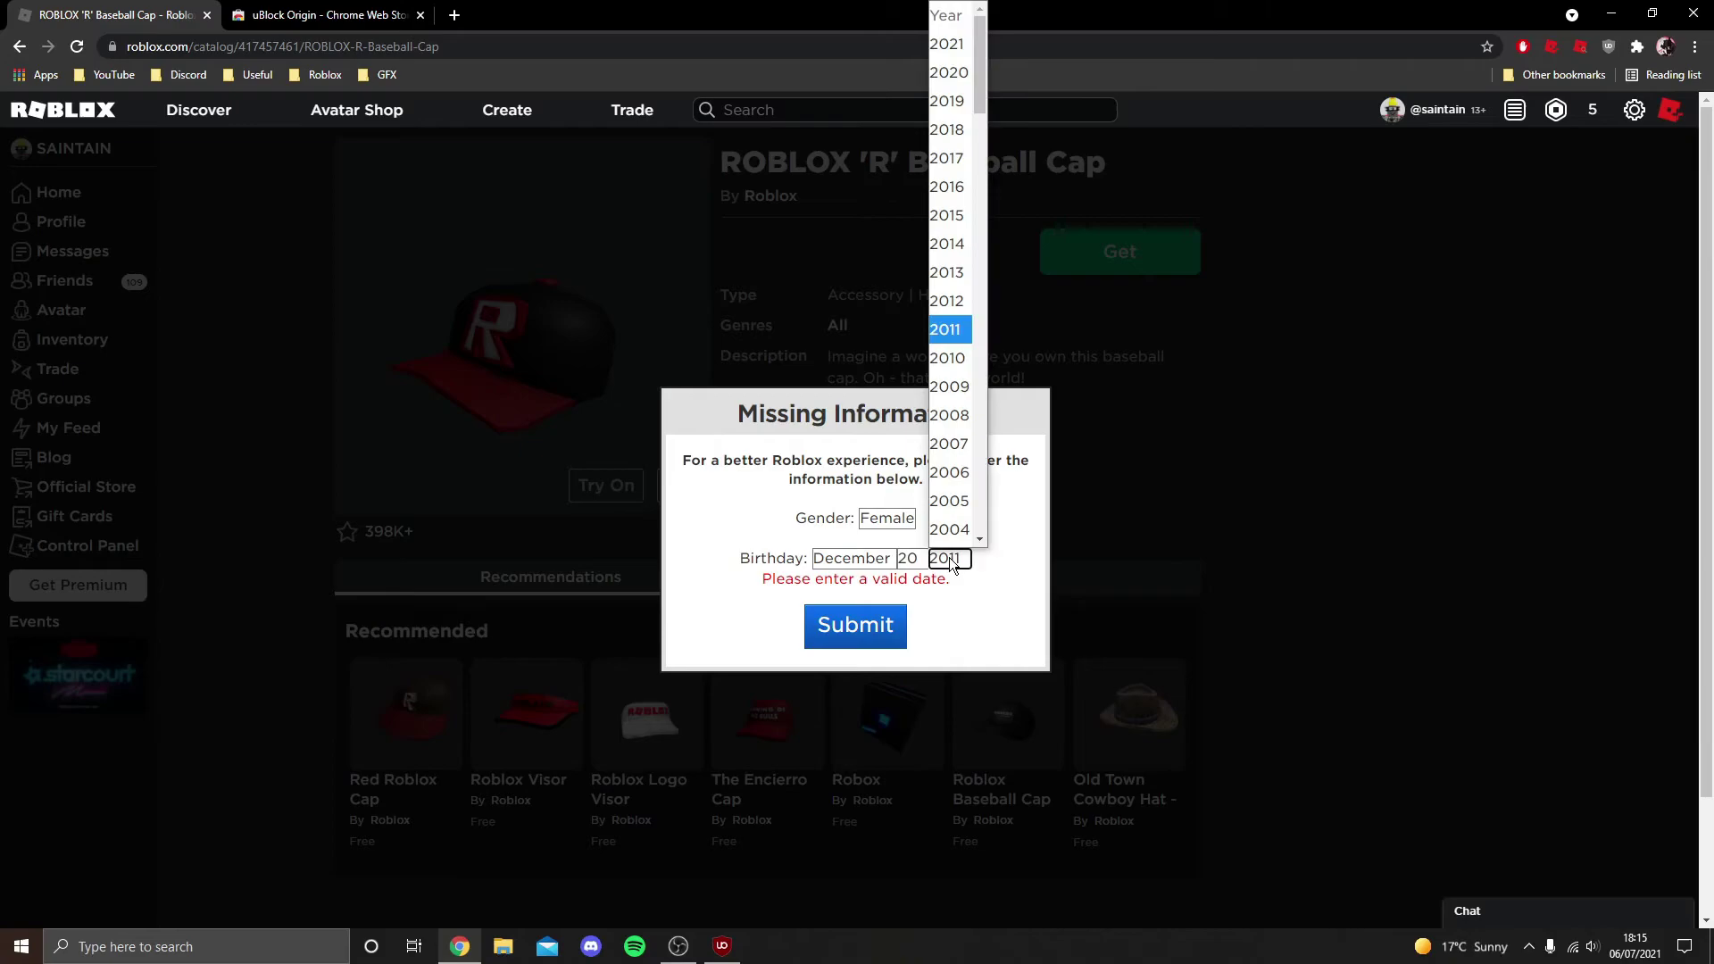
scroll(945, 447, "down", 10)
left_click(944, 512)
left_click(857, 625)
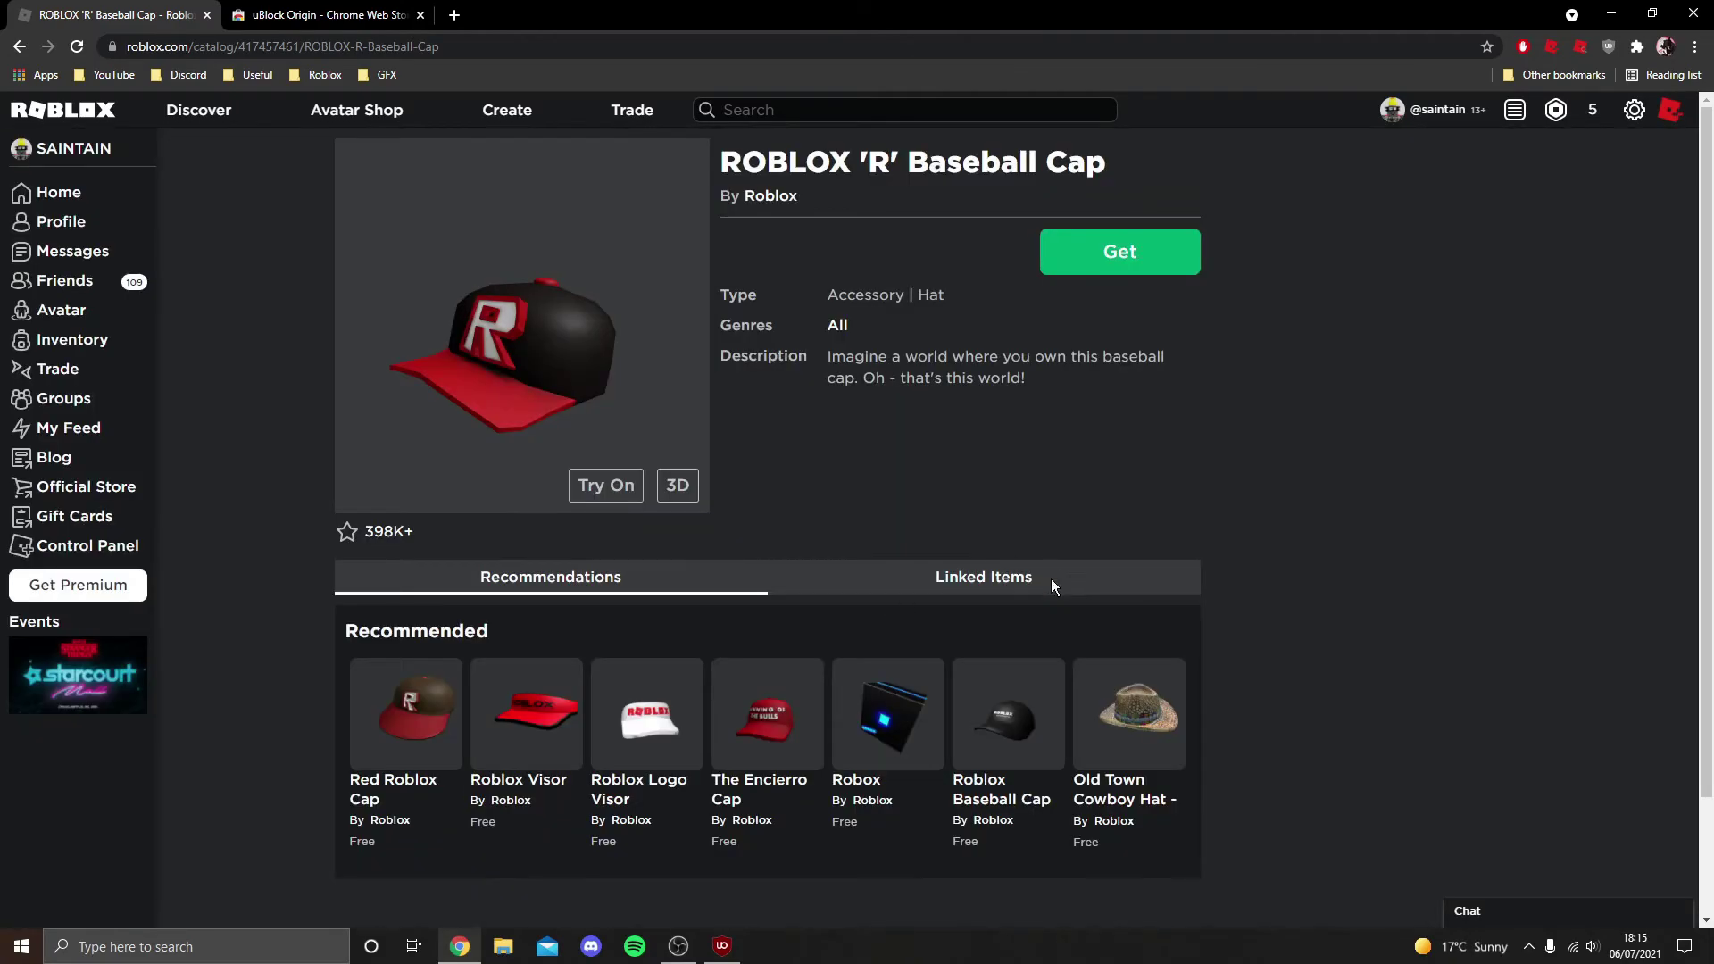
left_click(1089, 262)
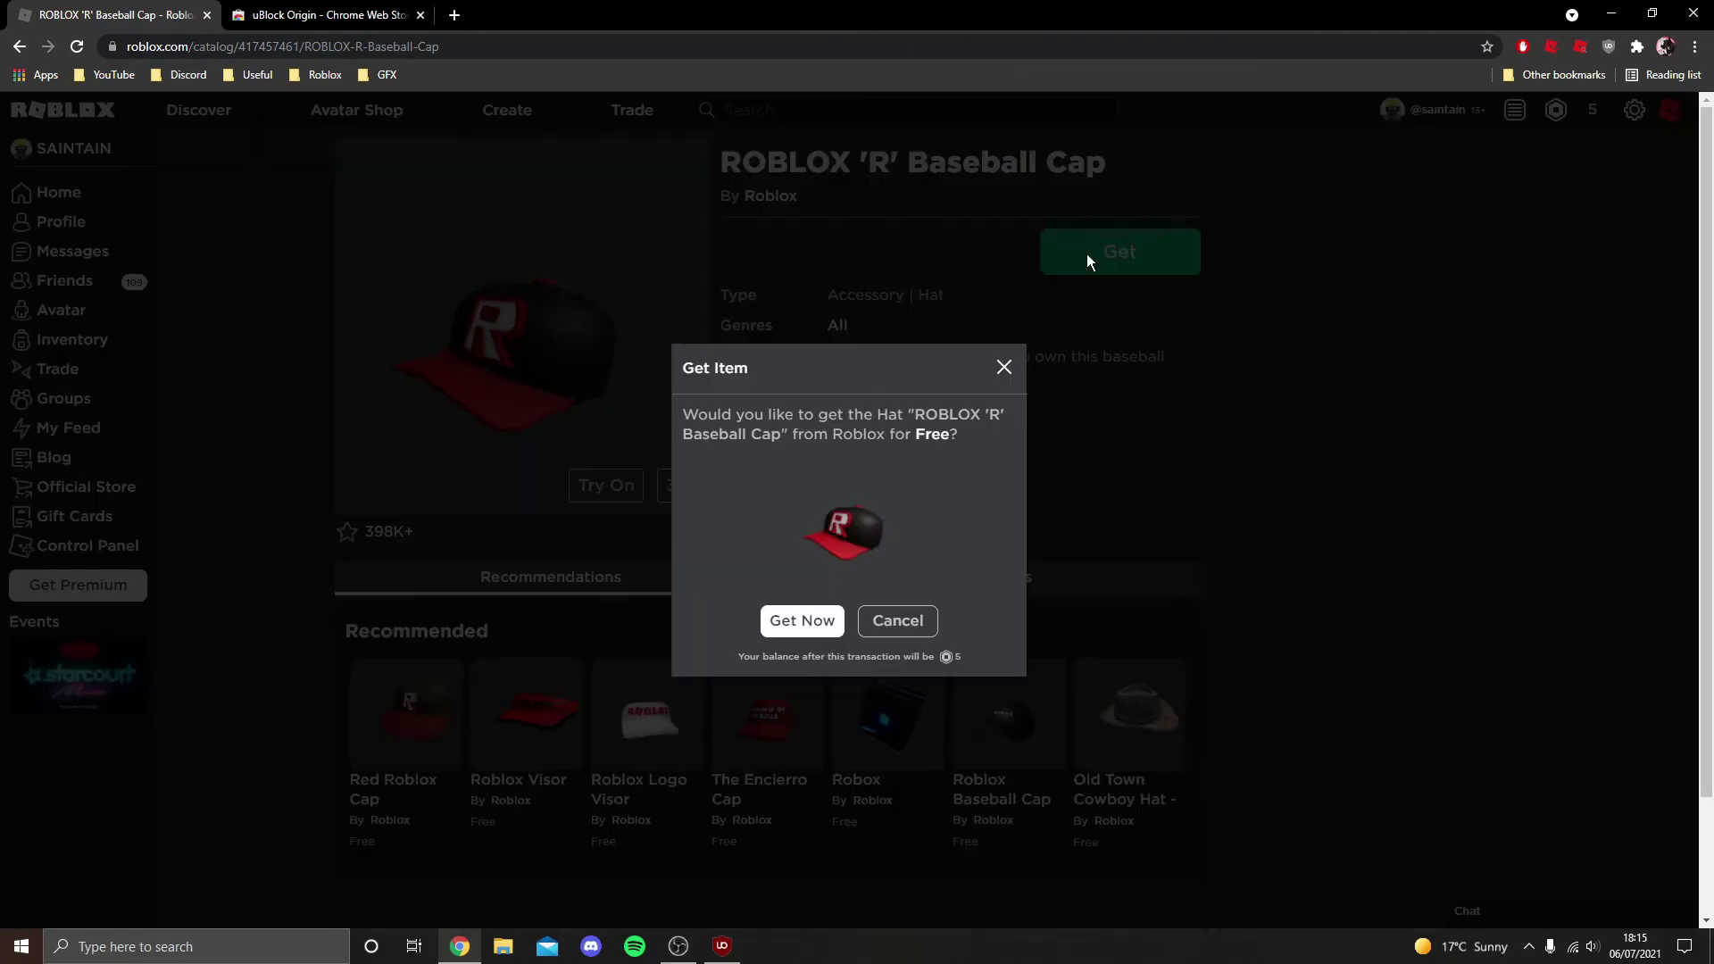
left_click(801, 622)
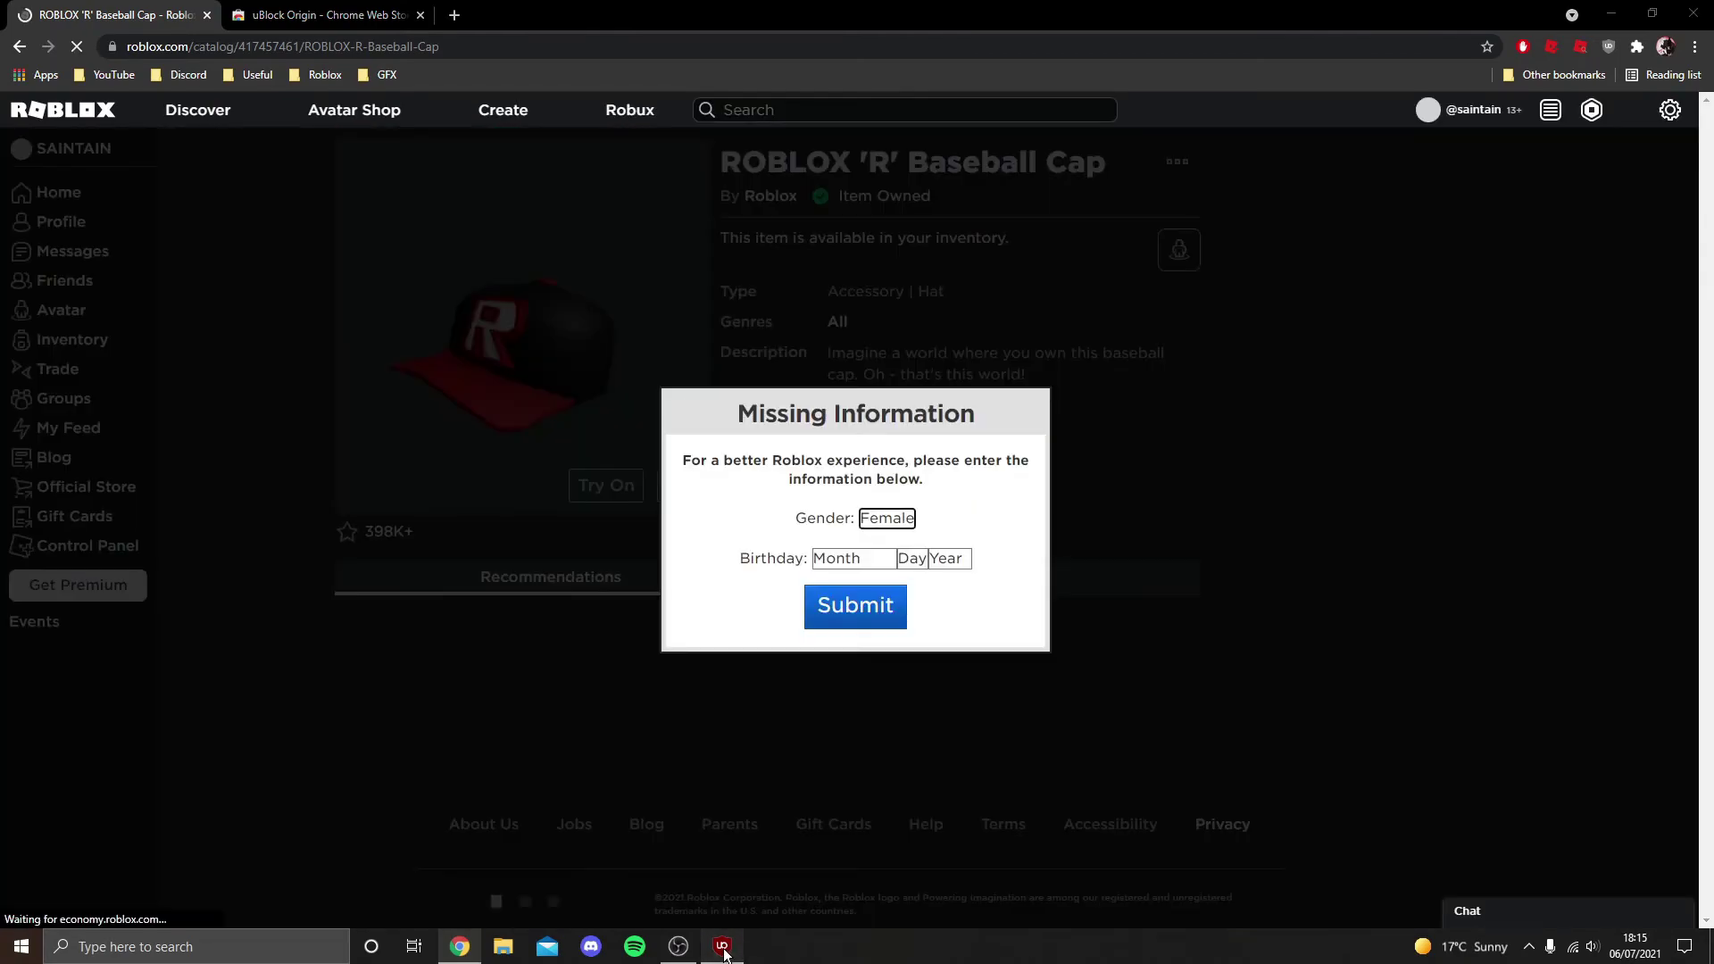
left_click(723, 946)
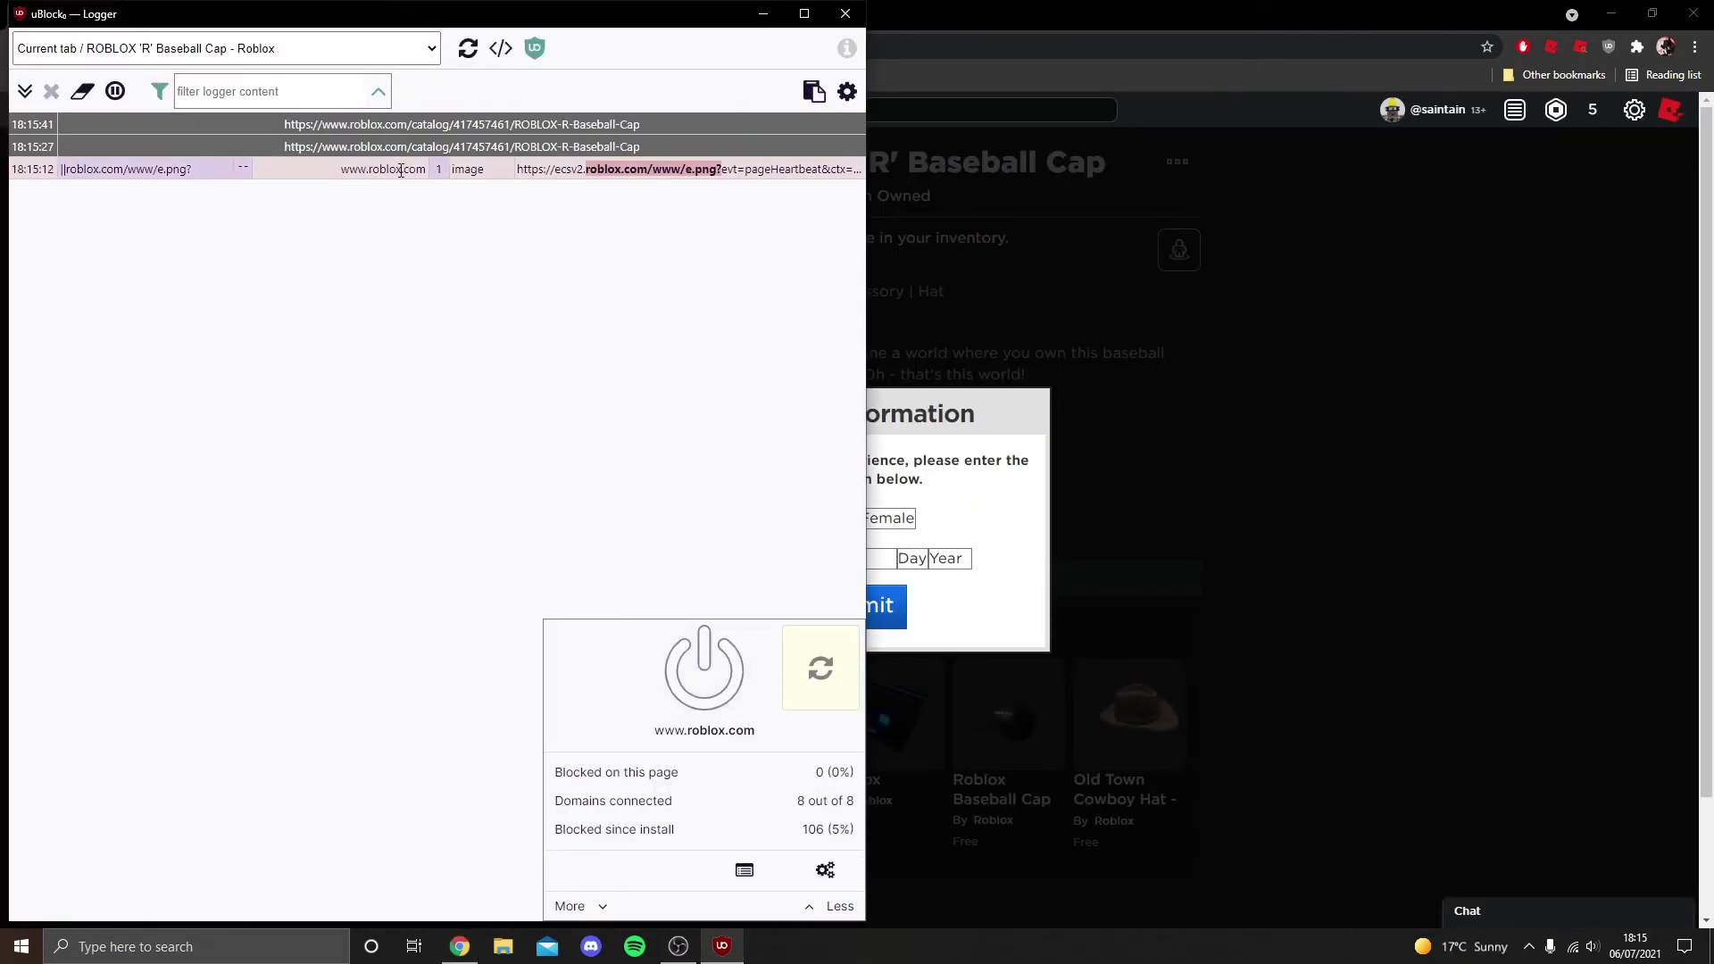
left_click(704, 670)
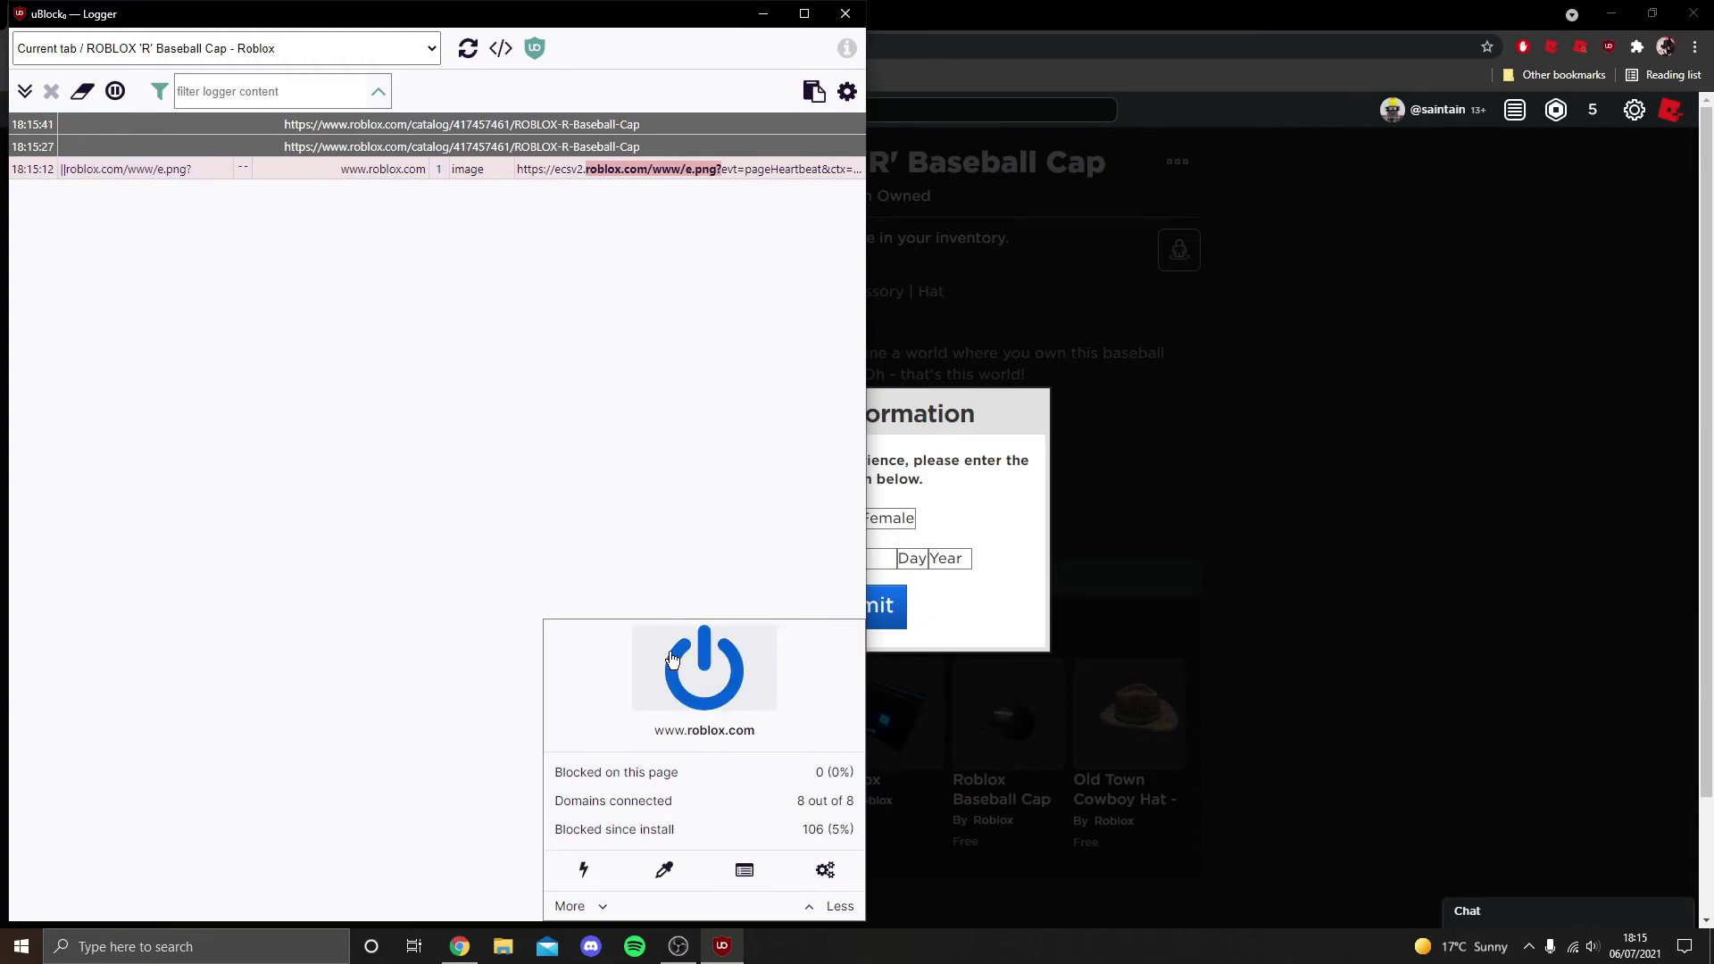
left_click(1173, 488)
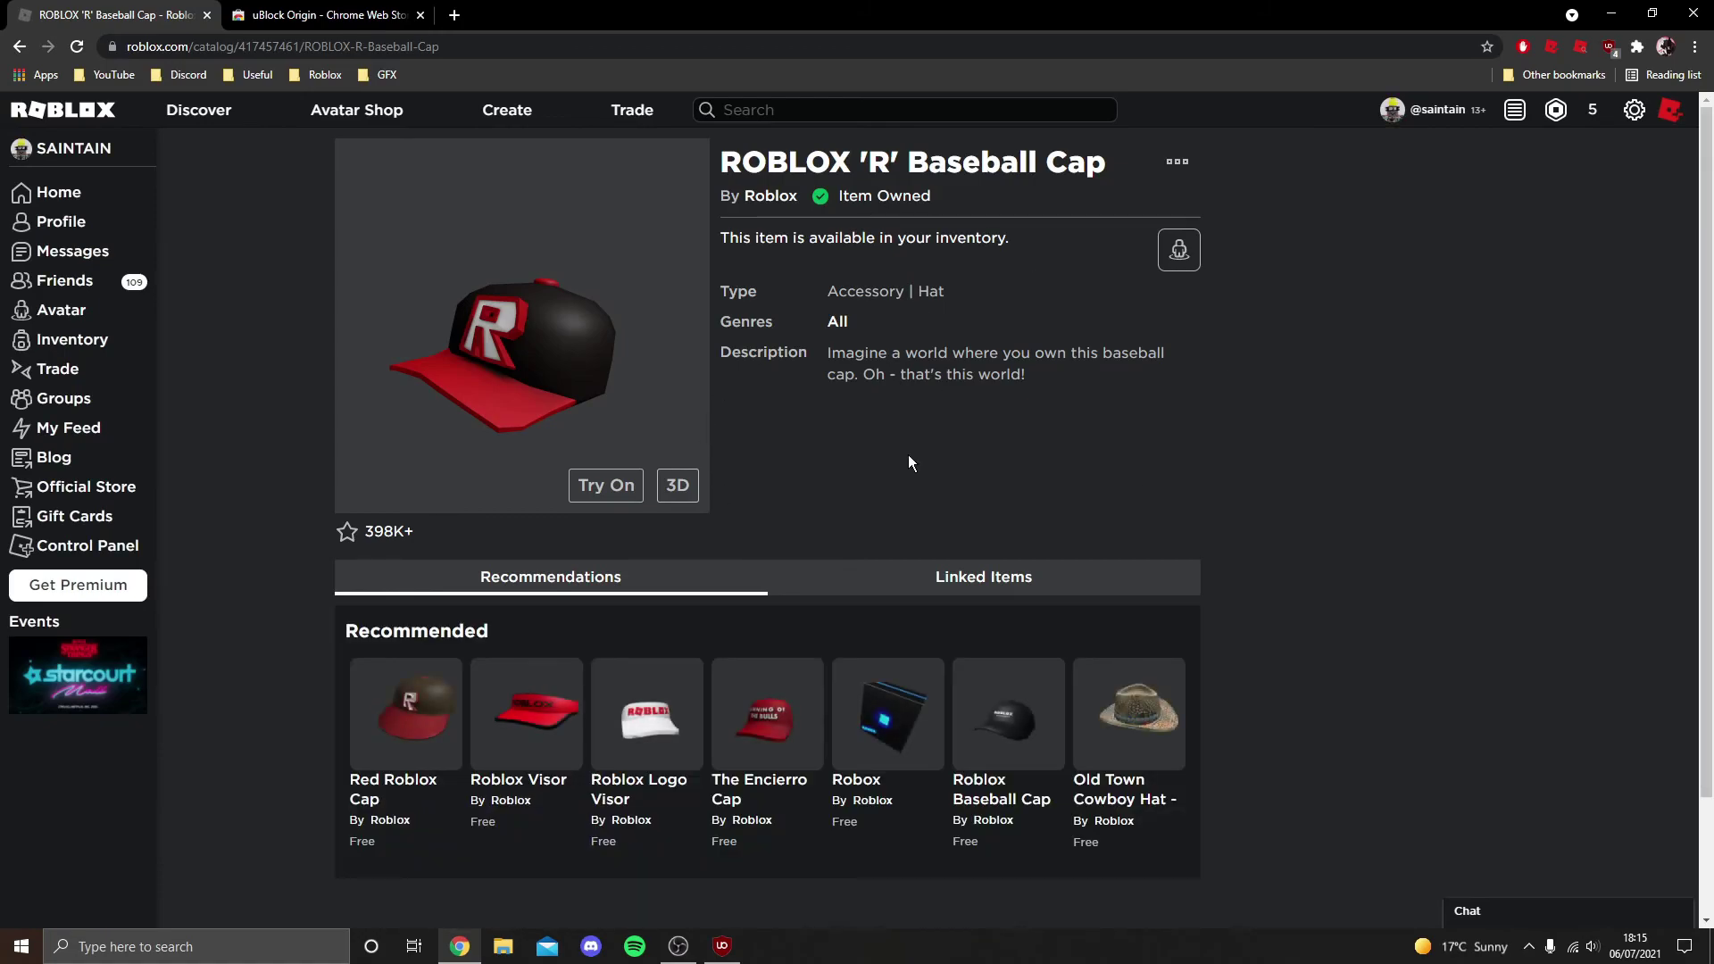
left_click(71, 197)
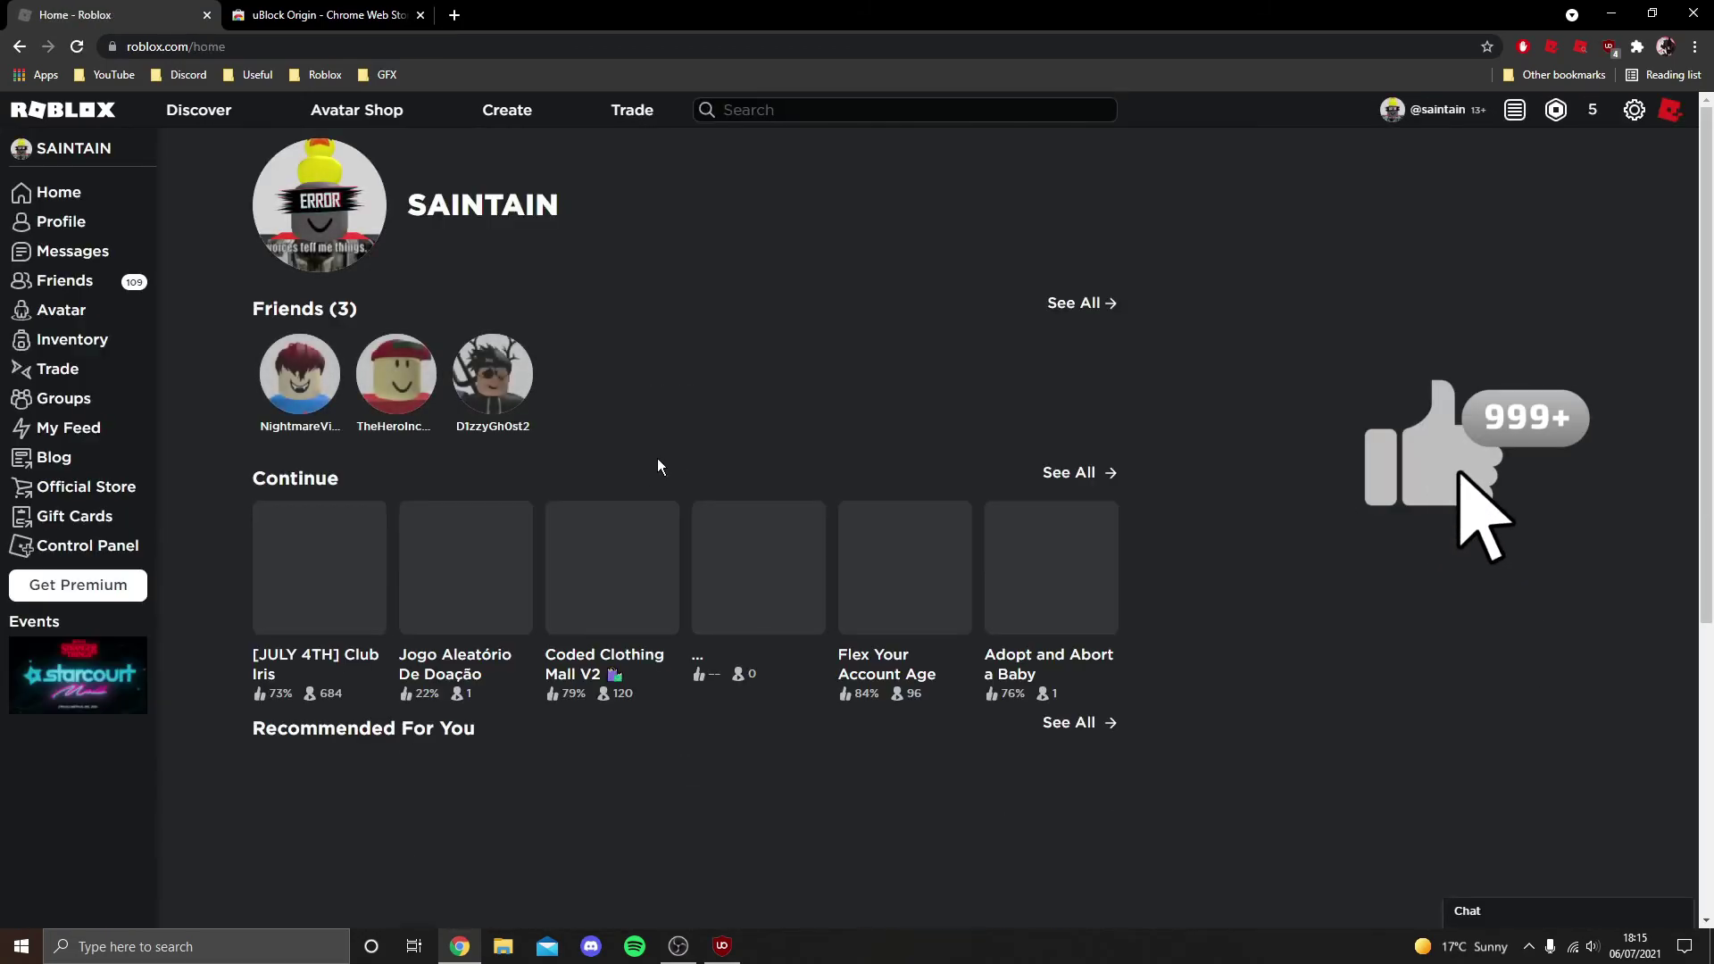